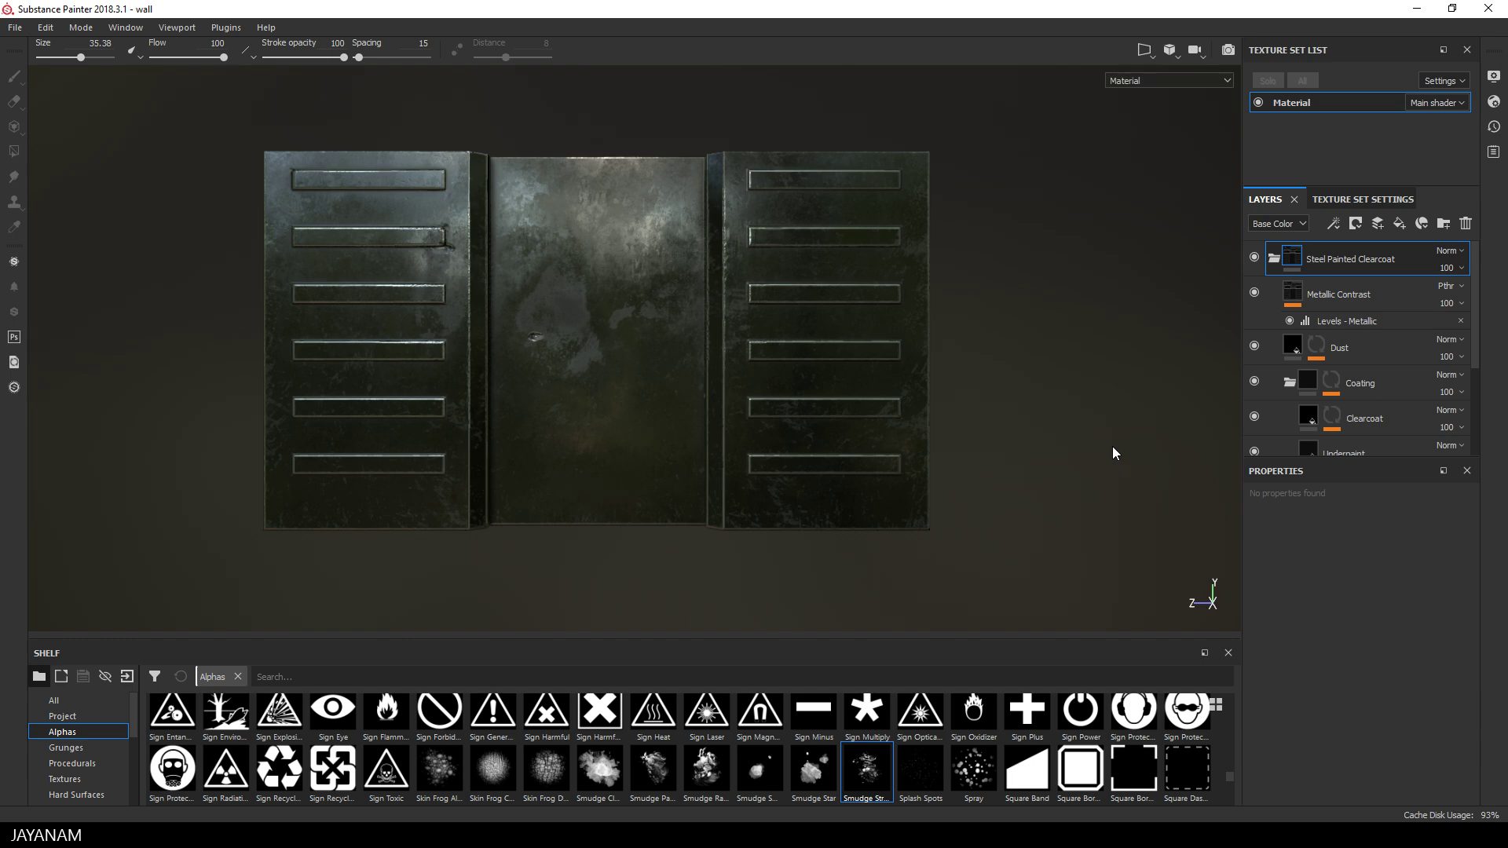
Add an Emissive (sRGB8) channel to the texture set, then return to the layer stack
{"action": "left_click", "coordinate": [1356, 201]}
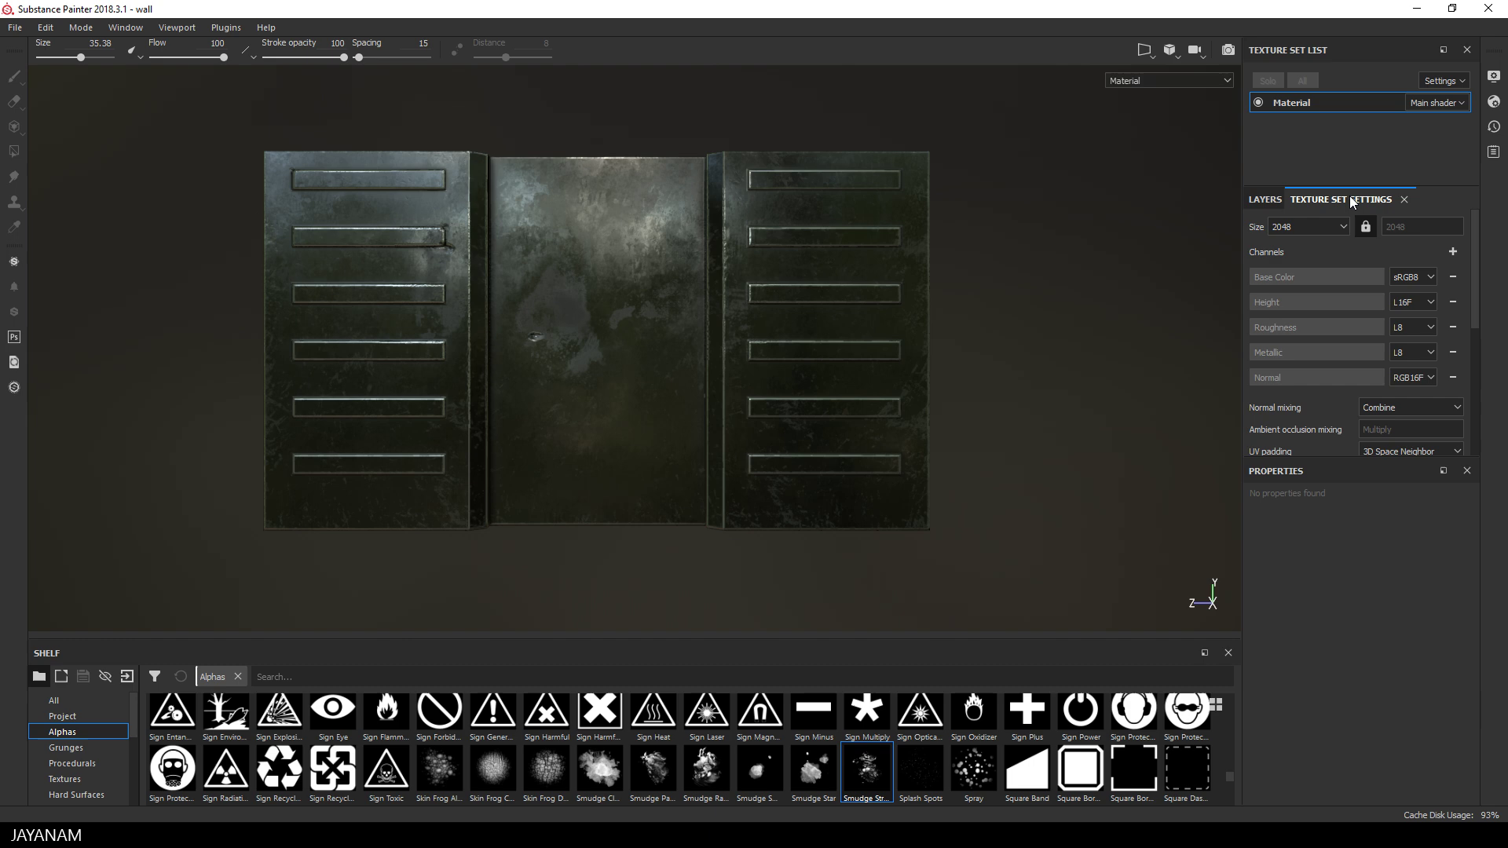
{"action": "left_click", "coordinate": [1453, 251]}
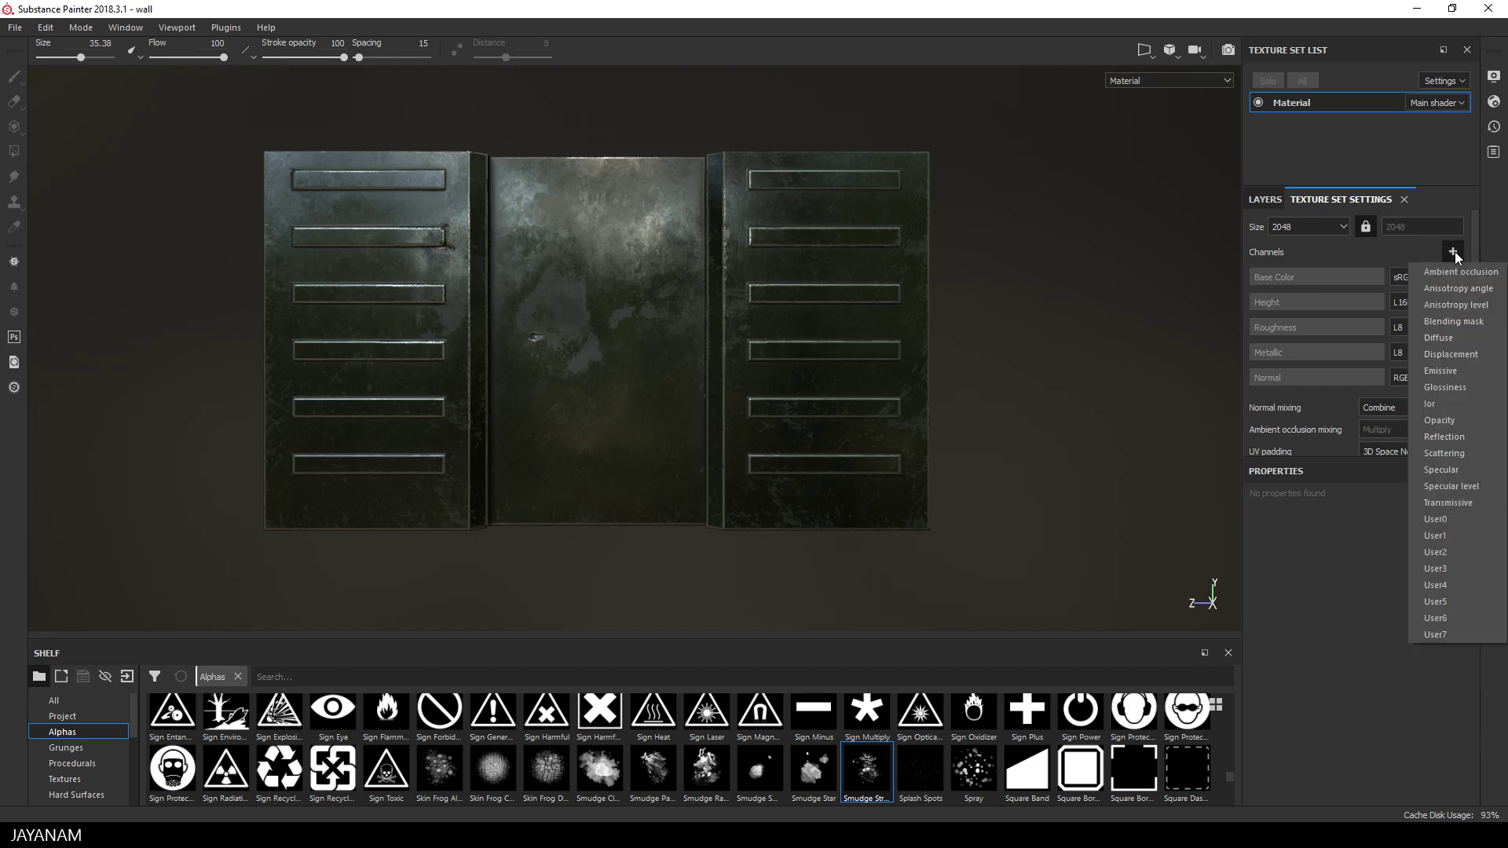
{"action": "left_click", "coordinate": [1441, 372]}
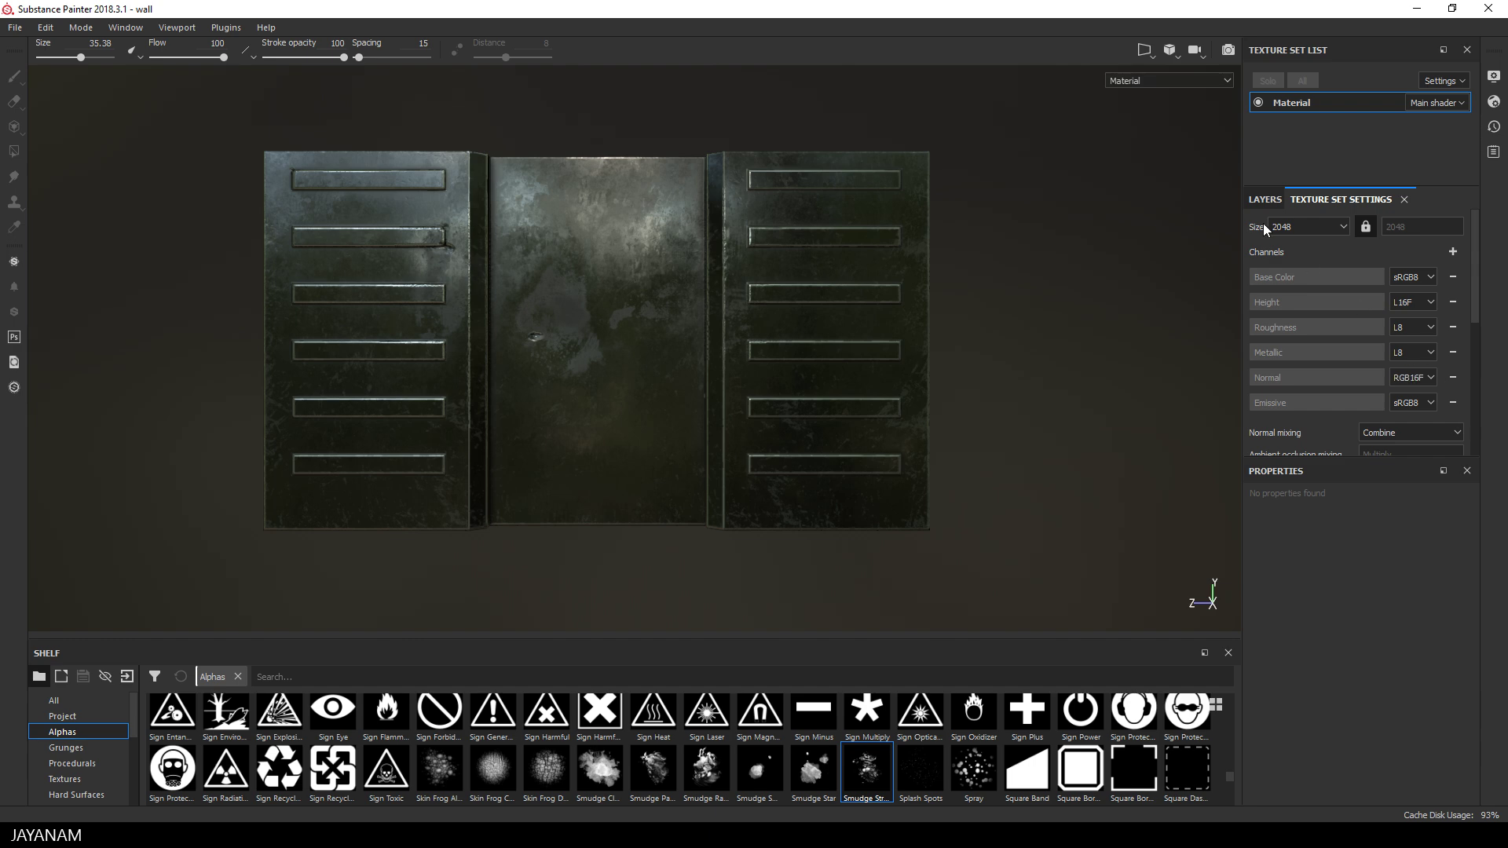
{"action": "left_click", "coordinate": [1265, 199]}
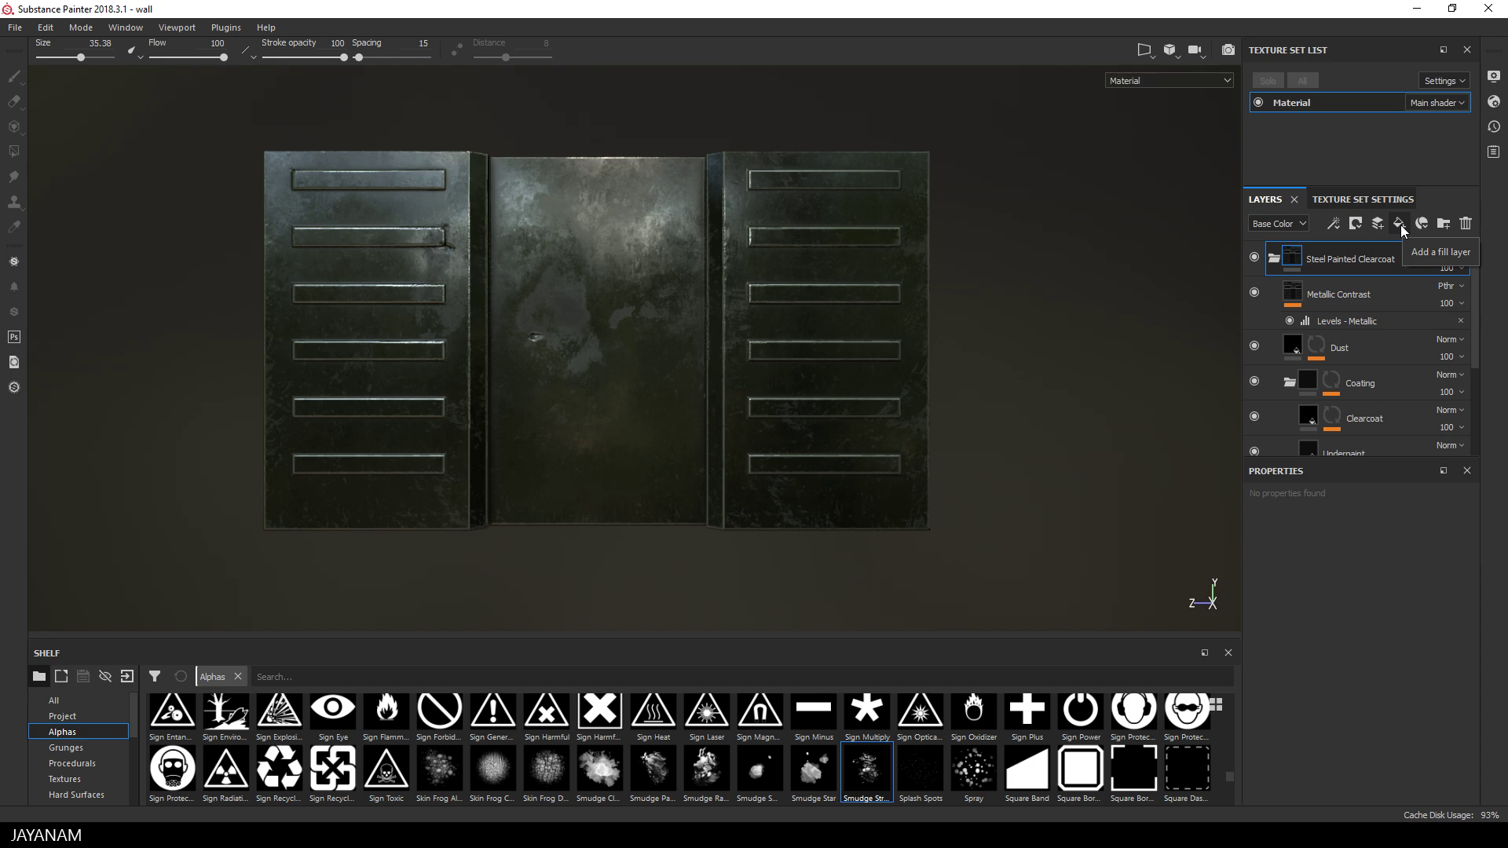
Add a new fill layer and disable every channel except emissive
{"action": "left_click", "coordinate": [1399, 224]}
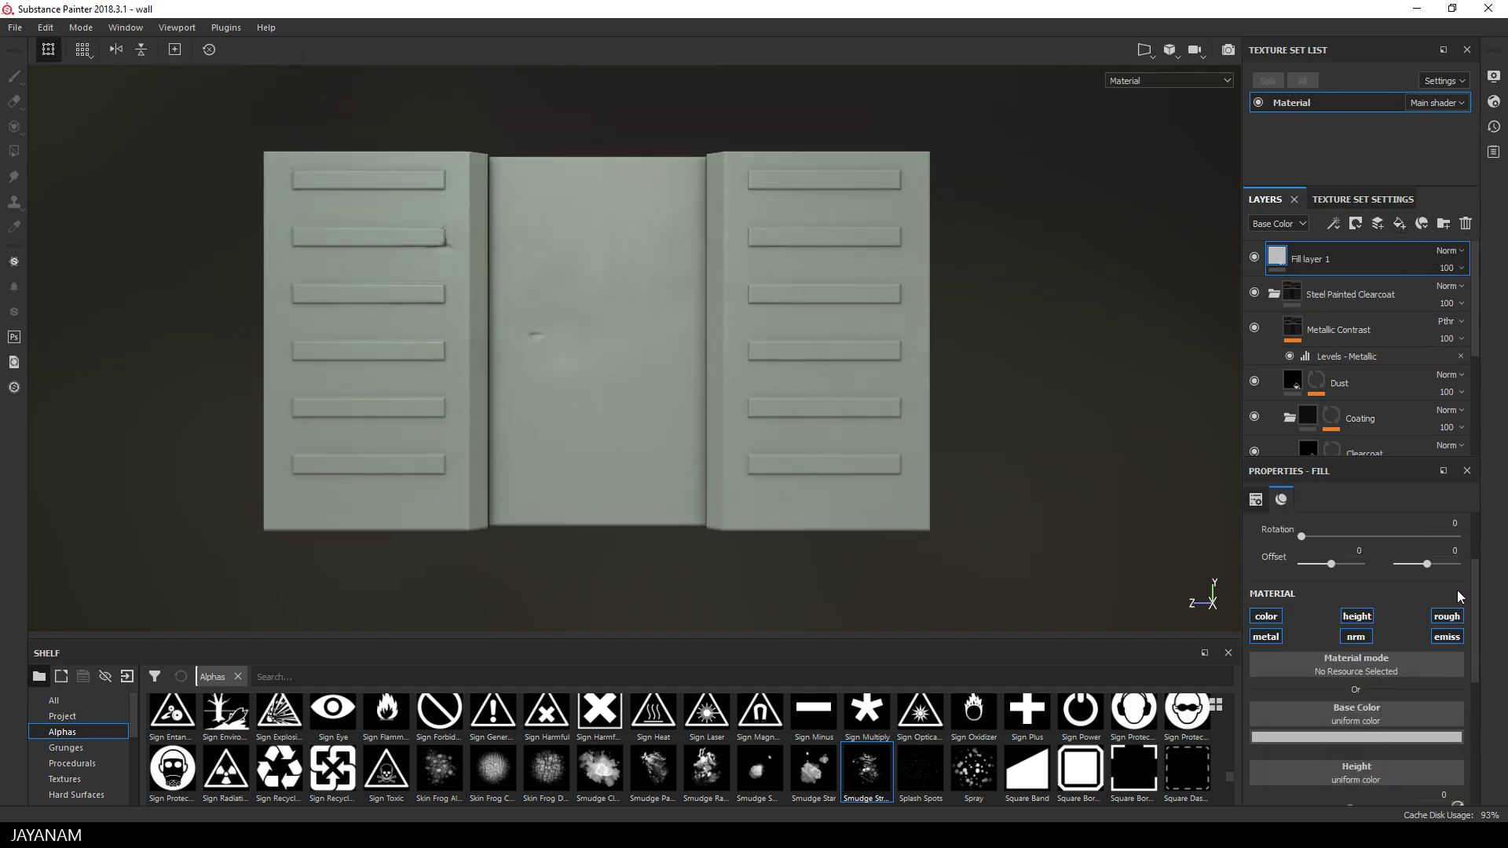
{"action": "left_click", "coordinate": [1447, 616]}
{"action": "left_click", "coordinate": [1355, 636]}
{"action": "left_click", "coordinate": [1357, 615]}
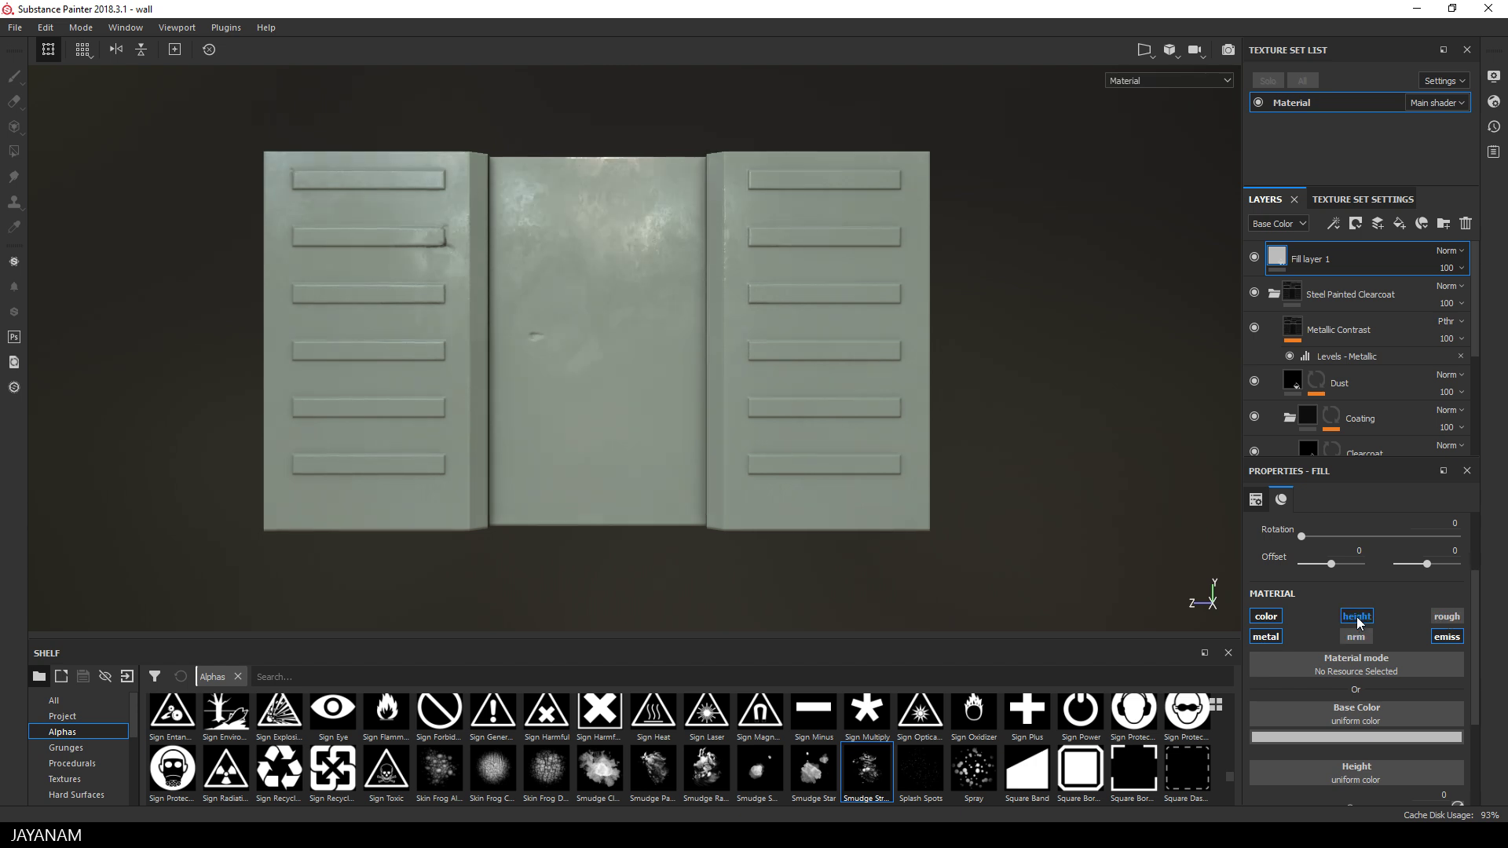
{"action": "left_click", "coordinate": [1266, 616]}
{"action": "left_click", "coordinate": [1266, 636]}
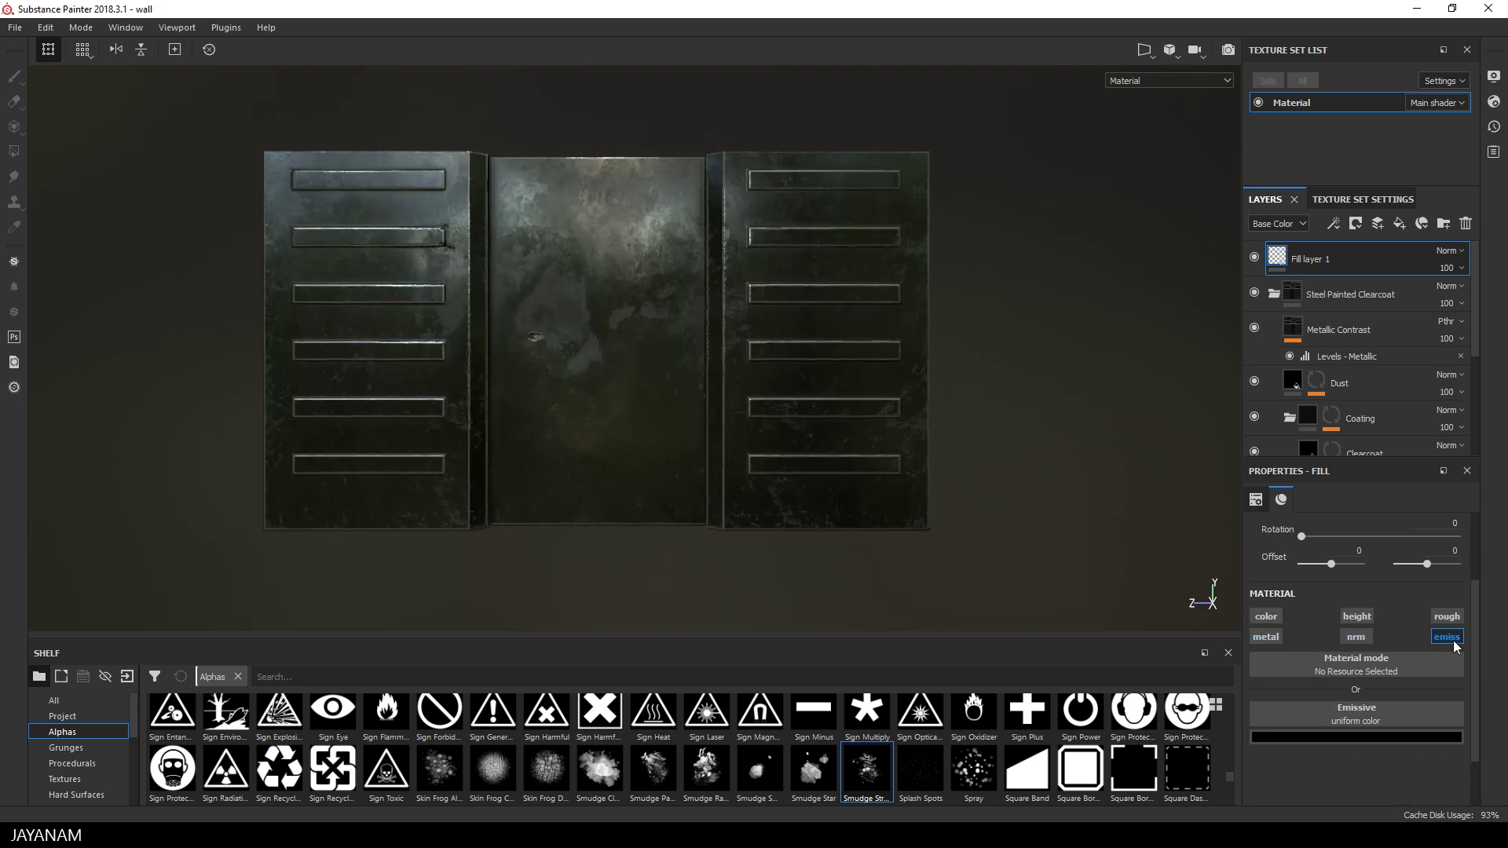
Set the fill layer's emissive colour to bright cyan (0.066, 0.983, 1.000)
{"action": "left_click", "coordinate": [1389, 737]}
{"action": "left_click_drag", "start_coordinate": [1424, 662], "coordinate": [1433, 635]}
{"action": "left_click", "coordinate": [1368, 582]}
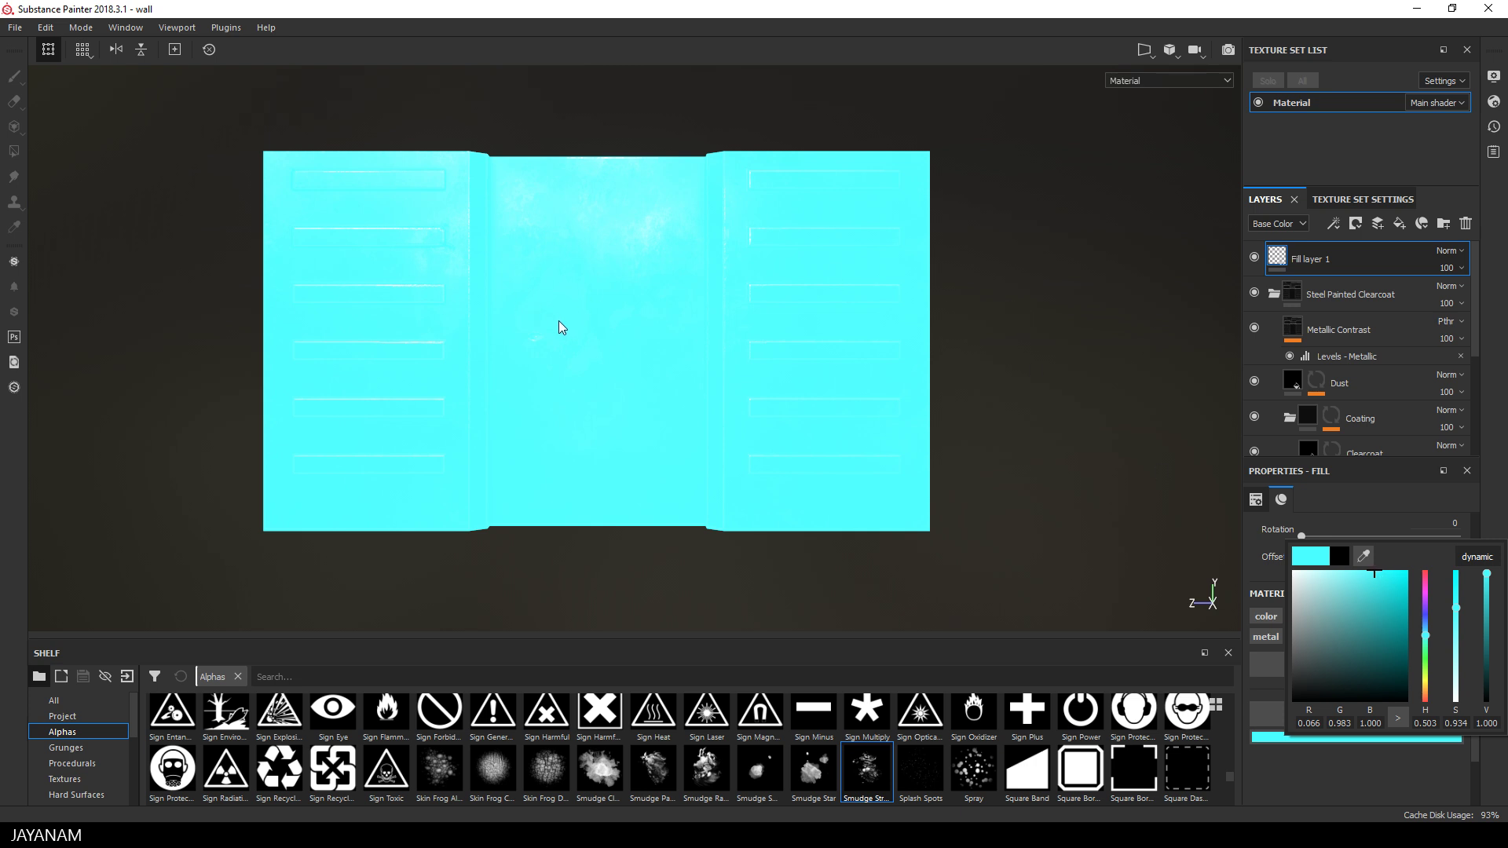
Add a black mask to Fill layer 1 so its cyan glow is hidden
{"action": "left_click", "coordinate": [1318, 262]}
{"action": "right_click", "coordinate": [1318, 263]}
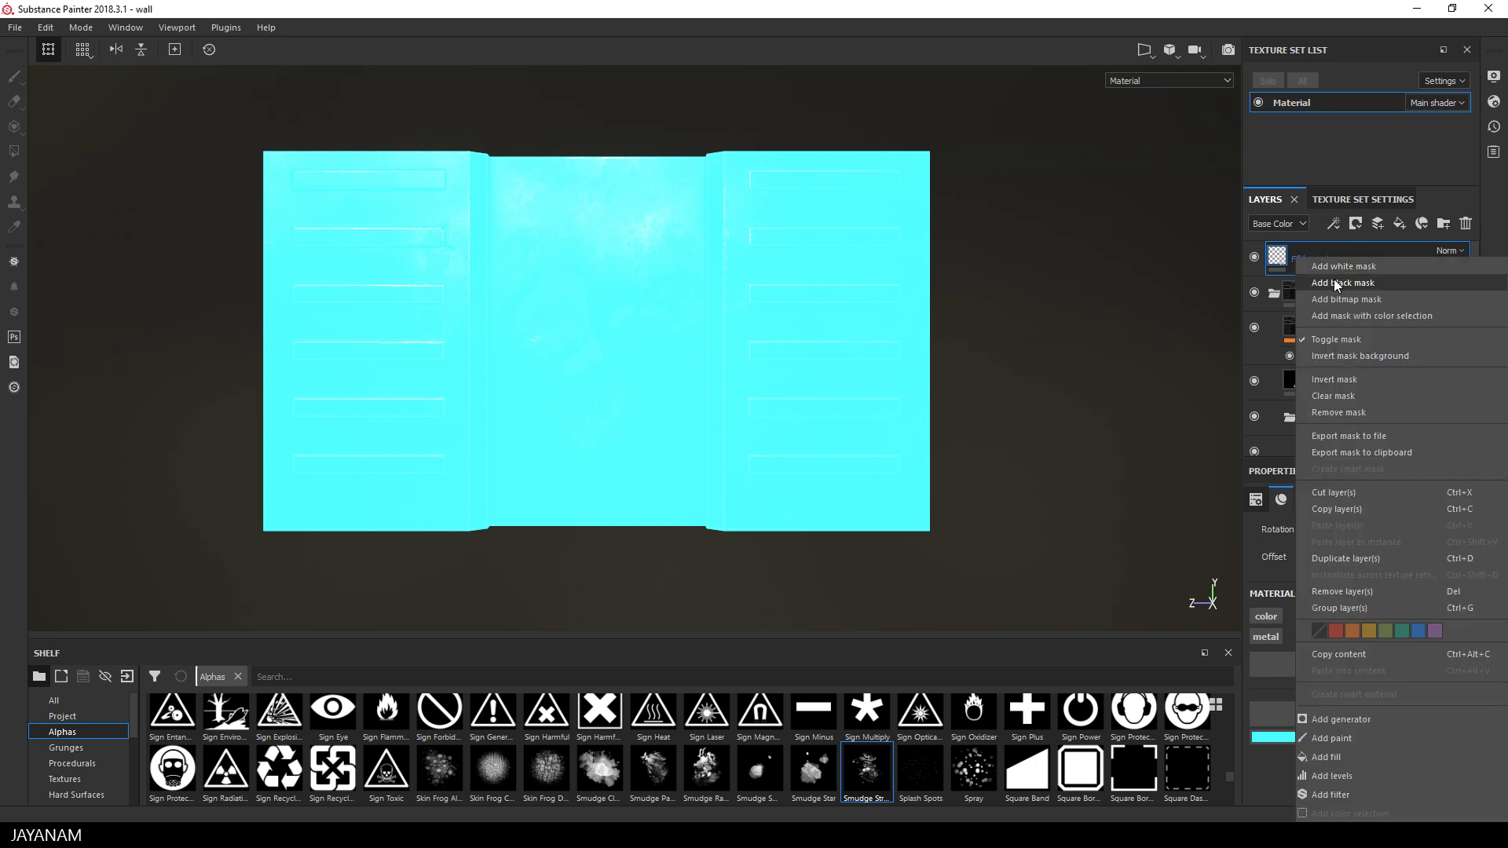
{"action": "left_click", "coordinate": [1334, 281]}
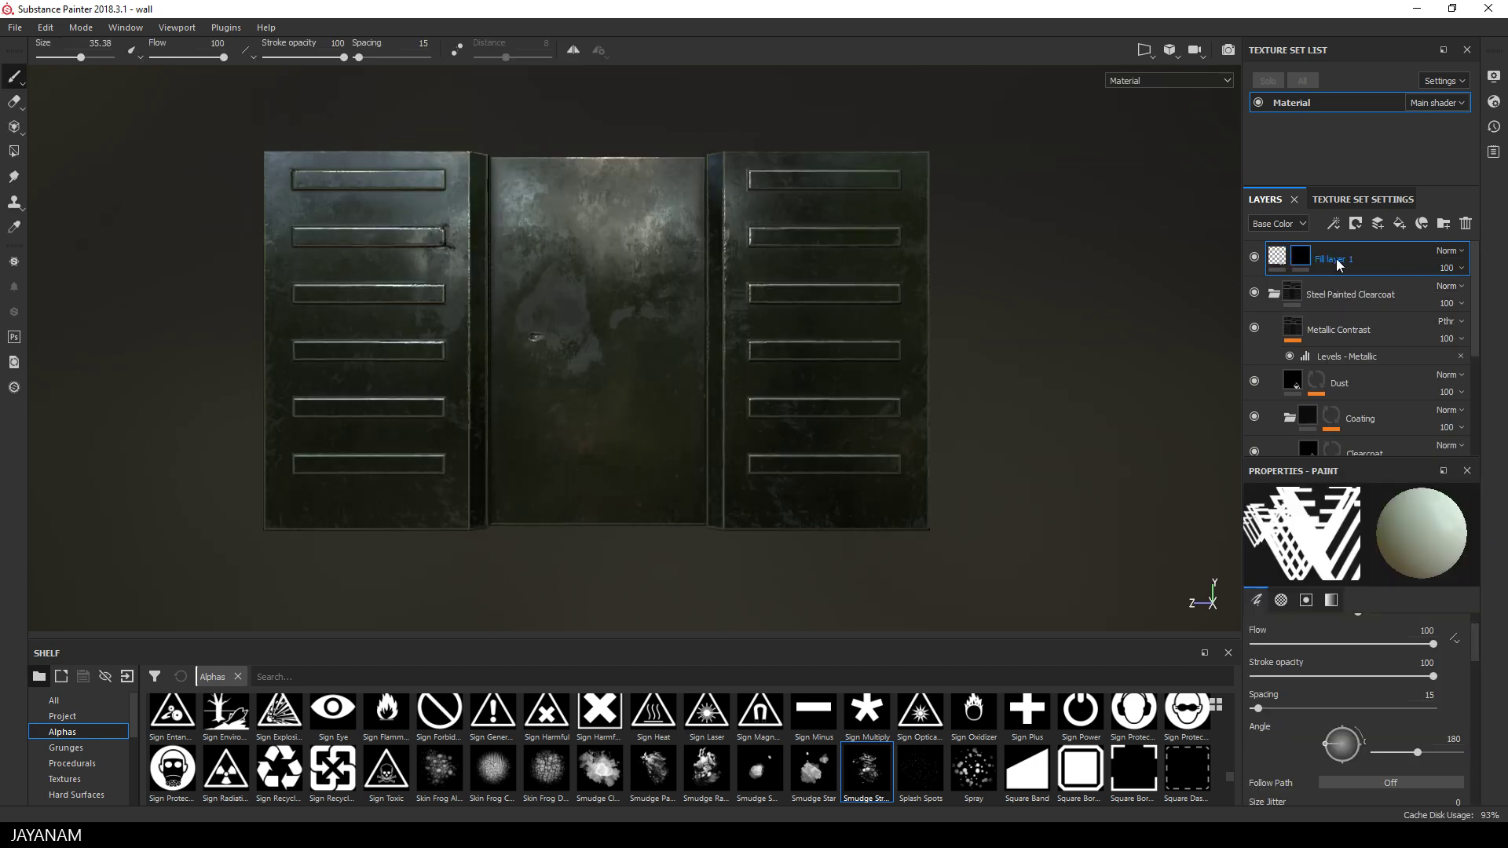
Replace the brush alpha with the Square Rectangle alpha from the Alphas shelf
{"action": "left_click", "coordinate": [1319, 544]}
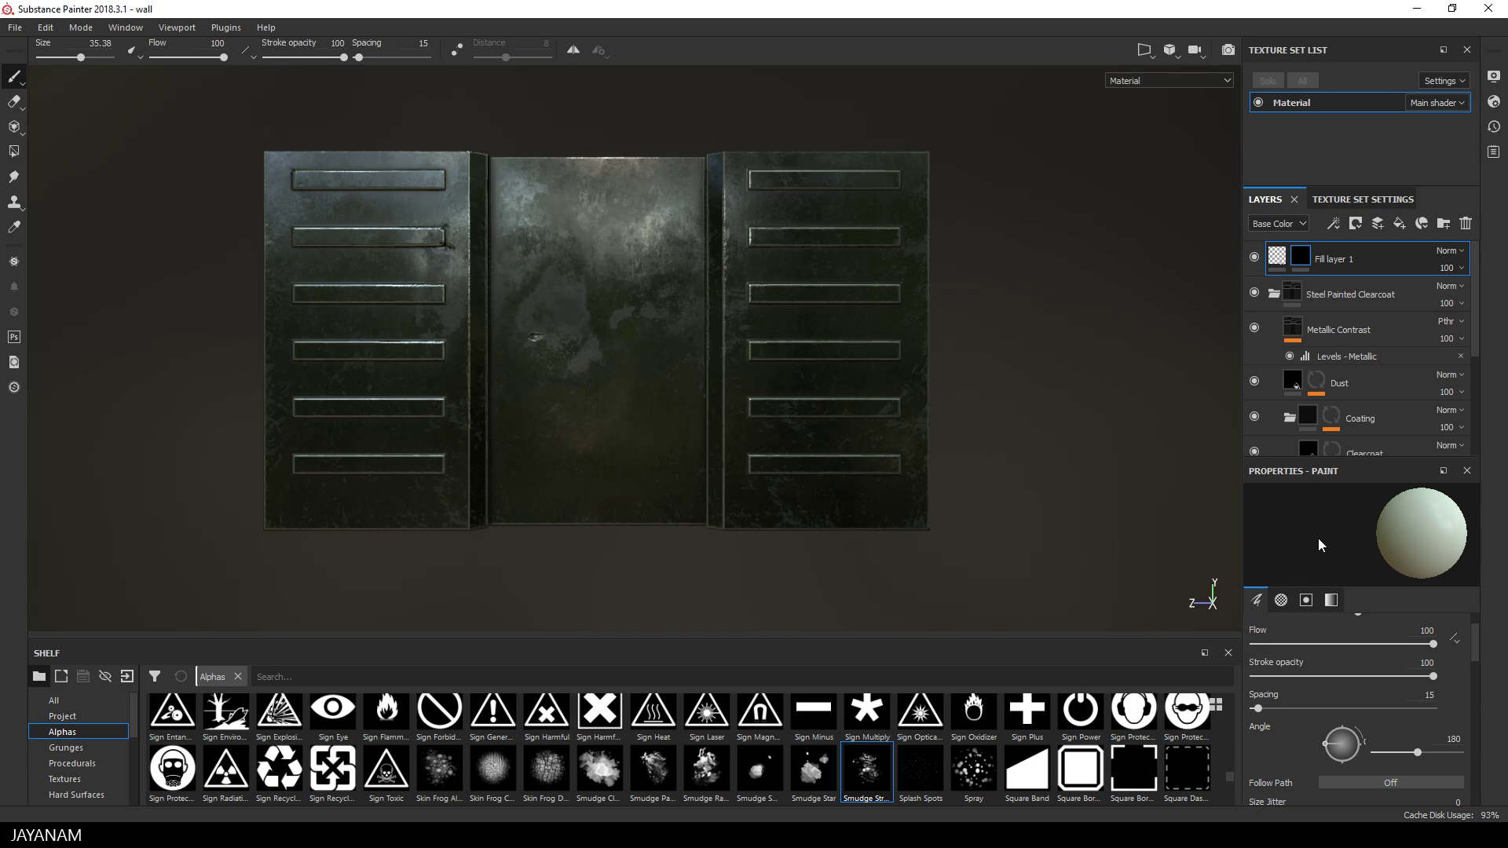
{"action": "scroll", "coordinate": [567, 775], "scroll_direction": "up", "scroll_amount": 3}
{"action": "scroll", "coordinate": [567, 775], "scroll_direction": "down", "scroll_amount": 8}
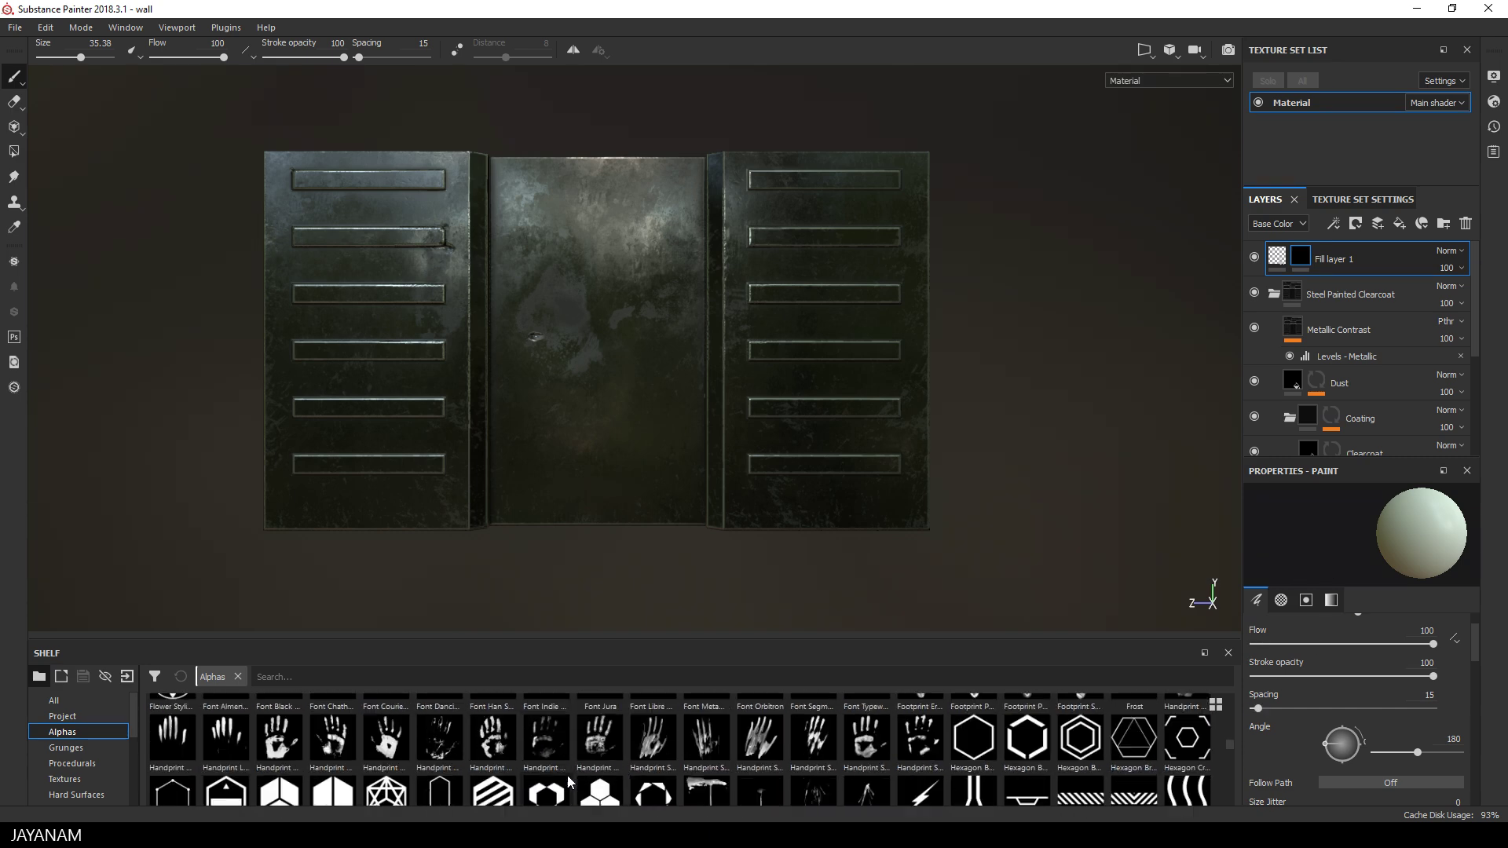
{"action": "scroll", "coordinate": [569, 780], "scroll_direction": "down", "scroll_amount": 3}
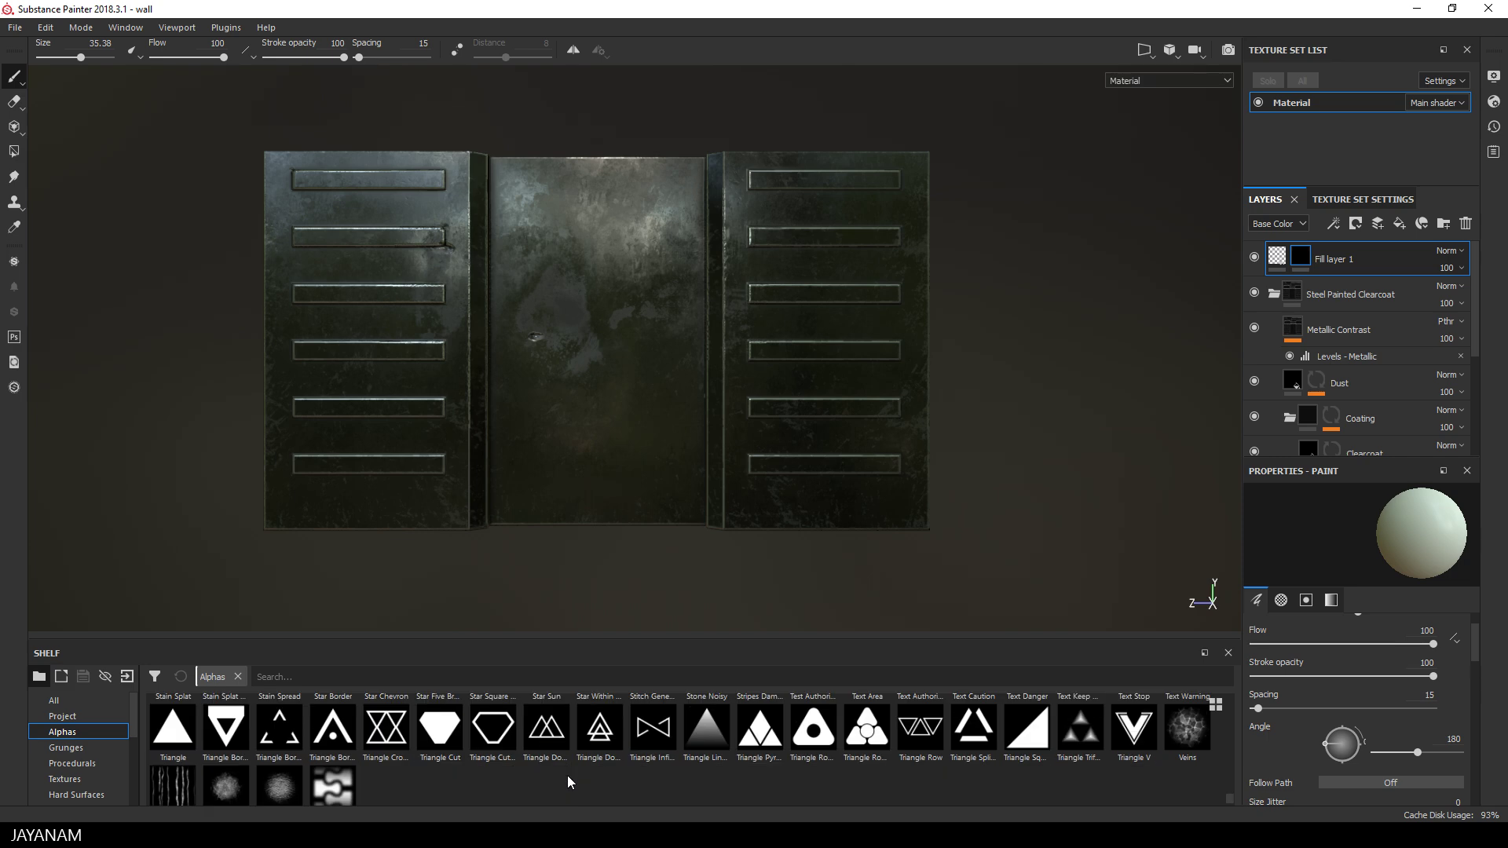
{"action": "scroll", "coordinate": [567, 775], "scroll_direction": "up", "scroll_amount": 2}
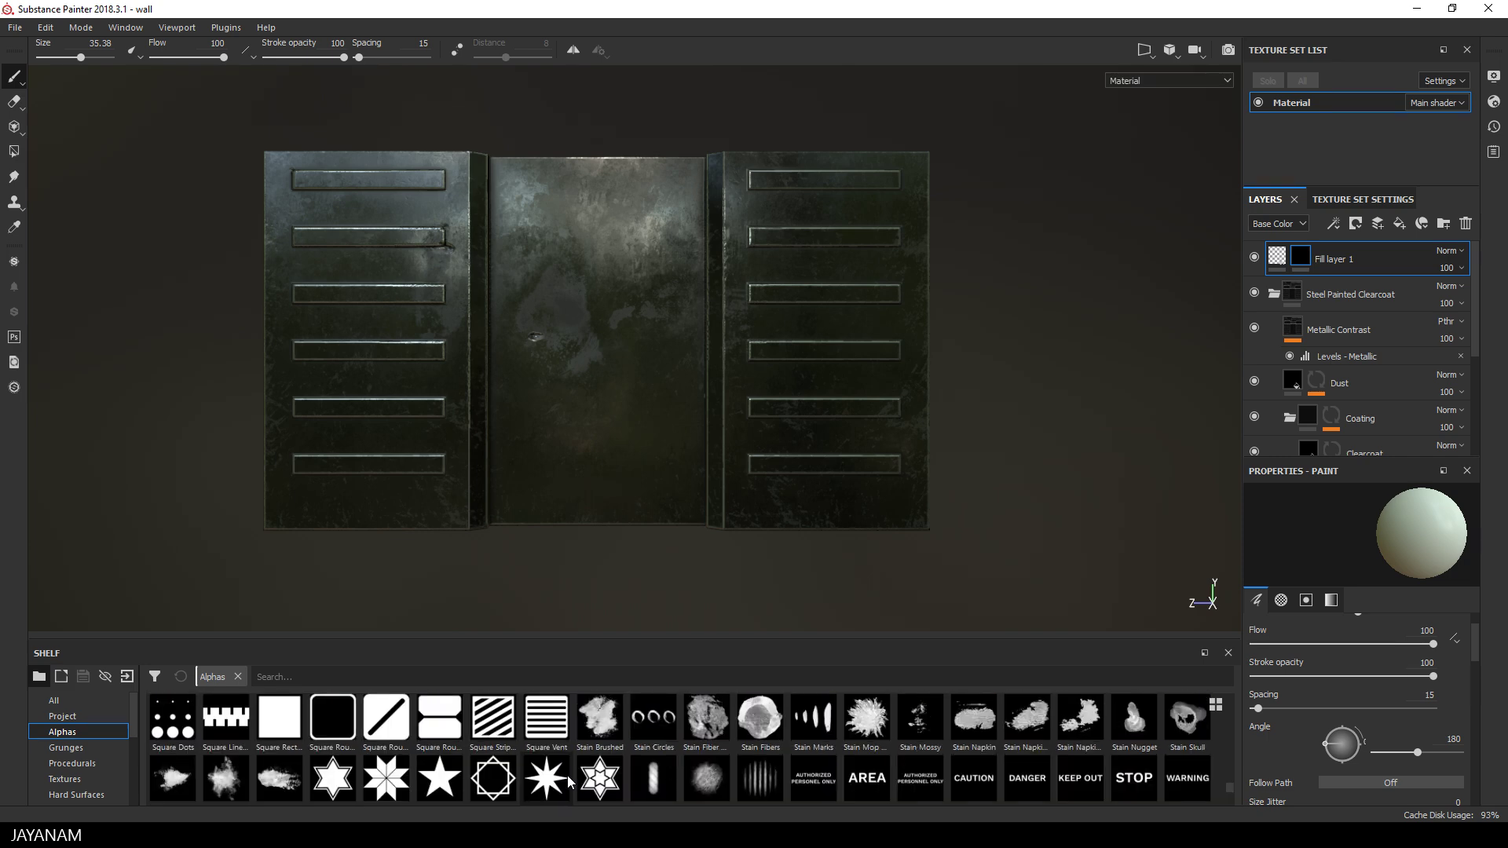
{"action": "left_click", "coordinate": [281, 722]}
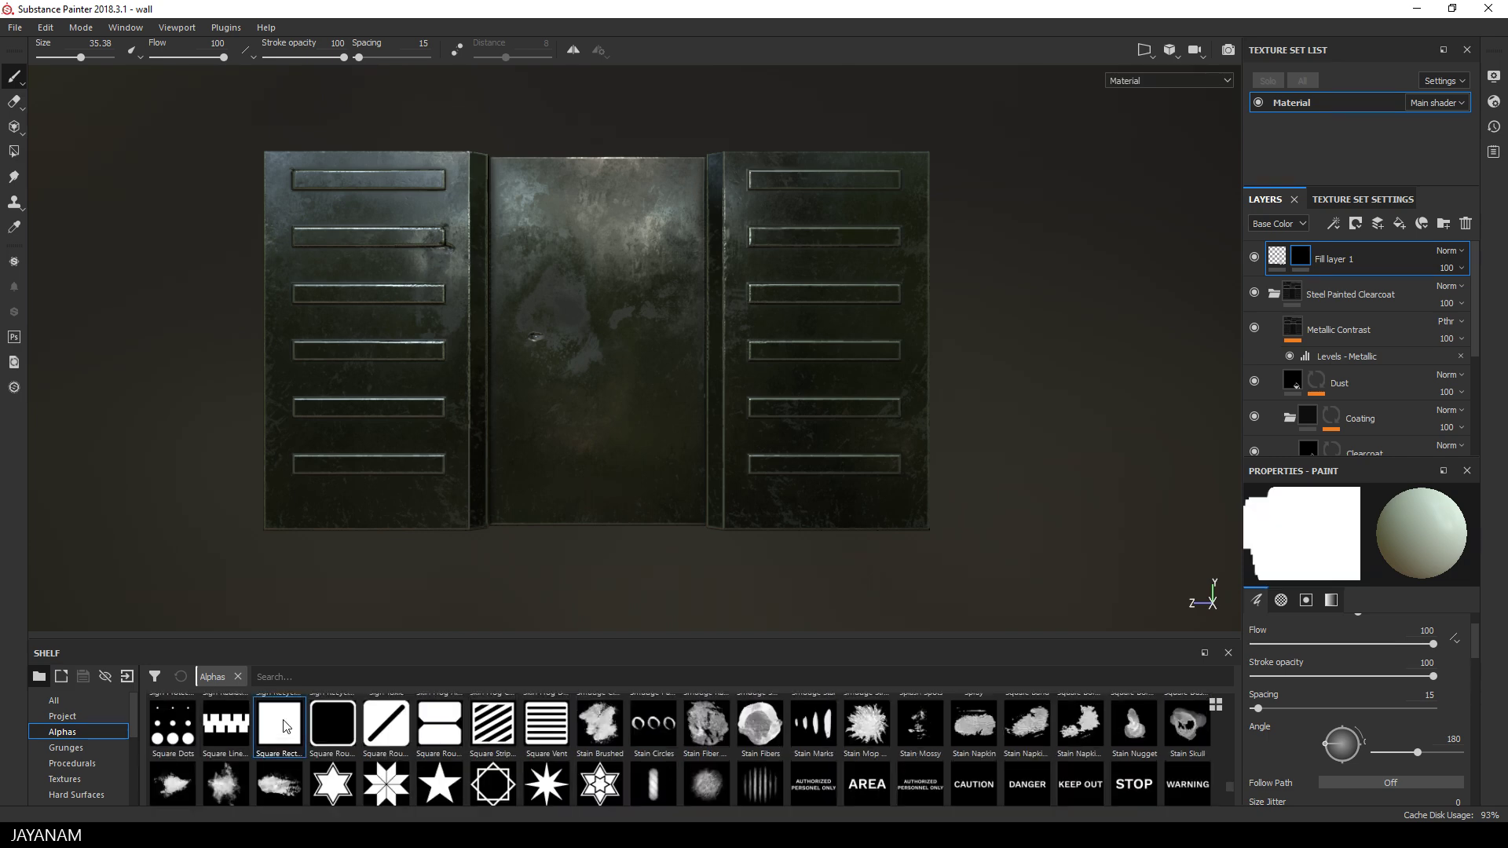
{"action": "left_click_drag", "start_coordinate": [284, 726], "coordinate": [1045, 272]}
Stamp a glowing square on the centre panel and raise Emissive Intensity to 7.99
{"action": "left_click", "coordinate": [1494, 102]}
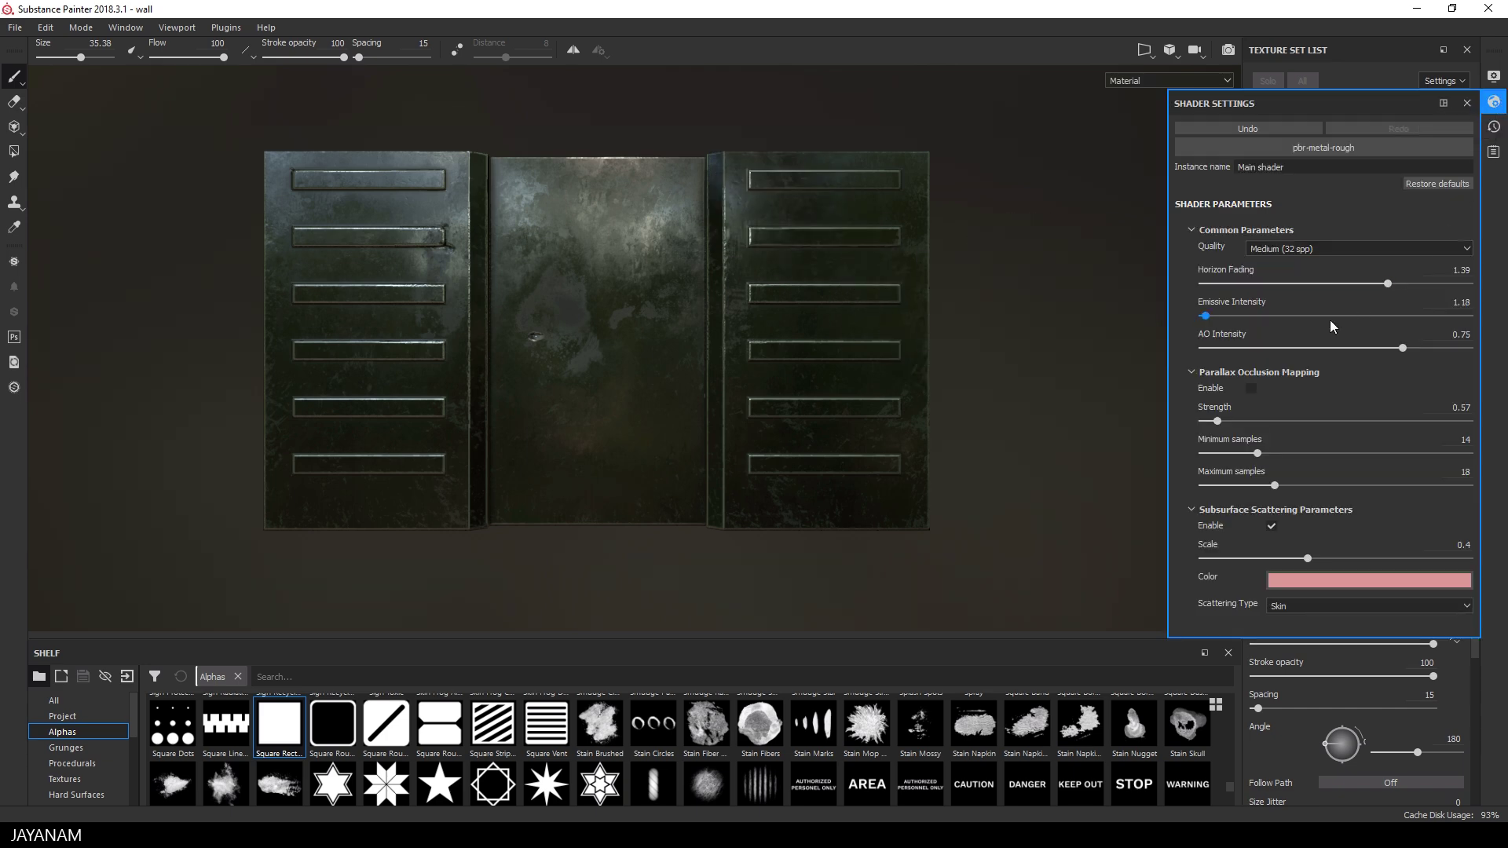
{"action": "left_click_drag", "start_coordinate": [1204, 315], "coordinate": [1216, 321]}
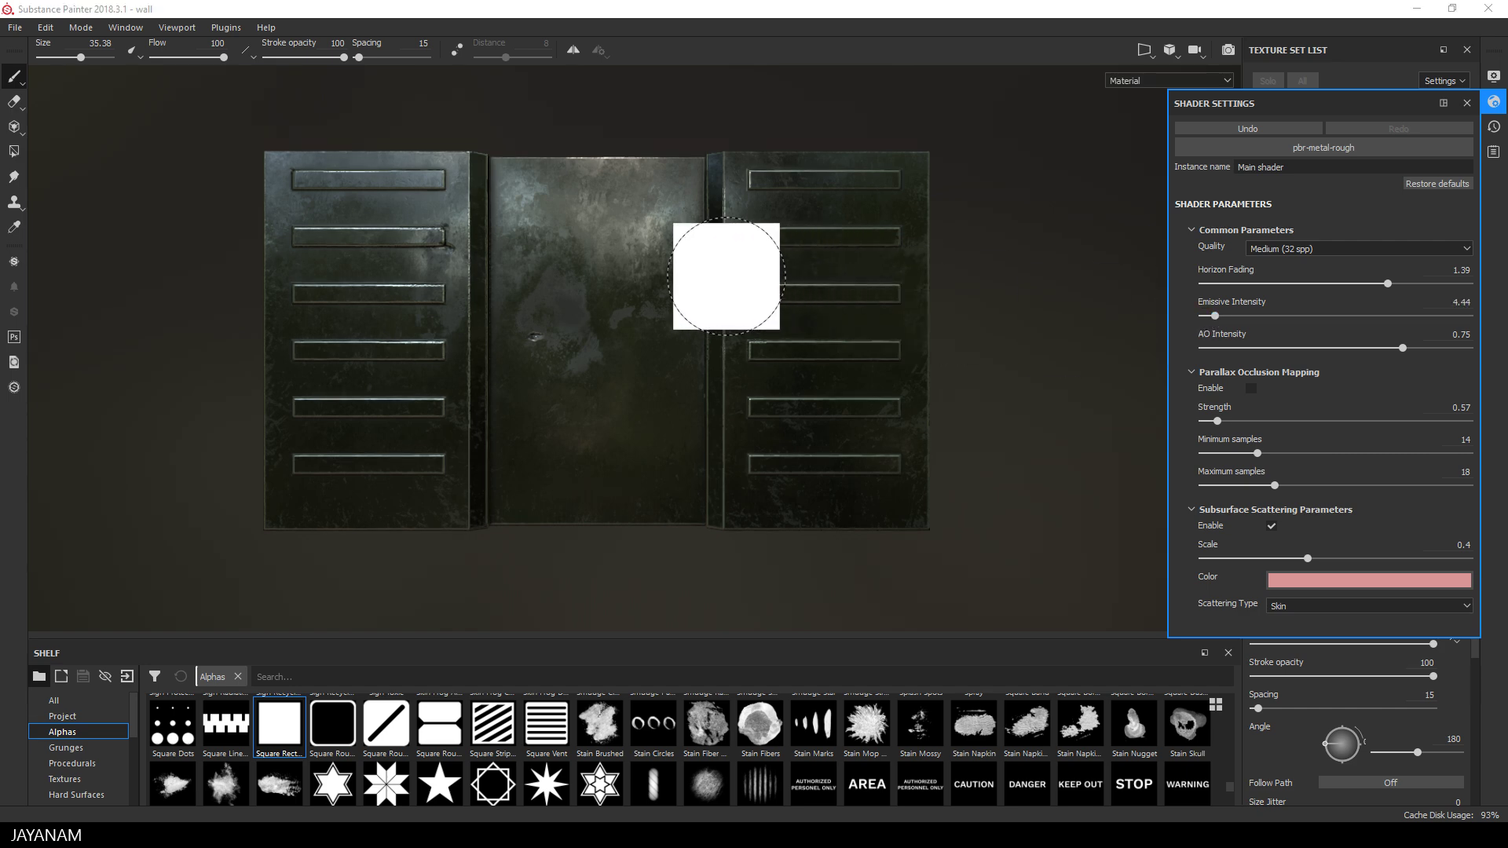
{"action": "left_click", "coordinate": [592, 250]}
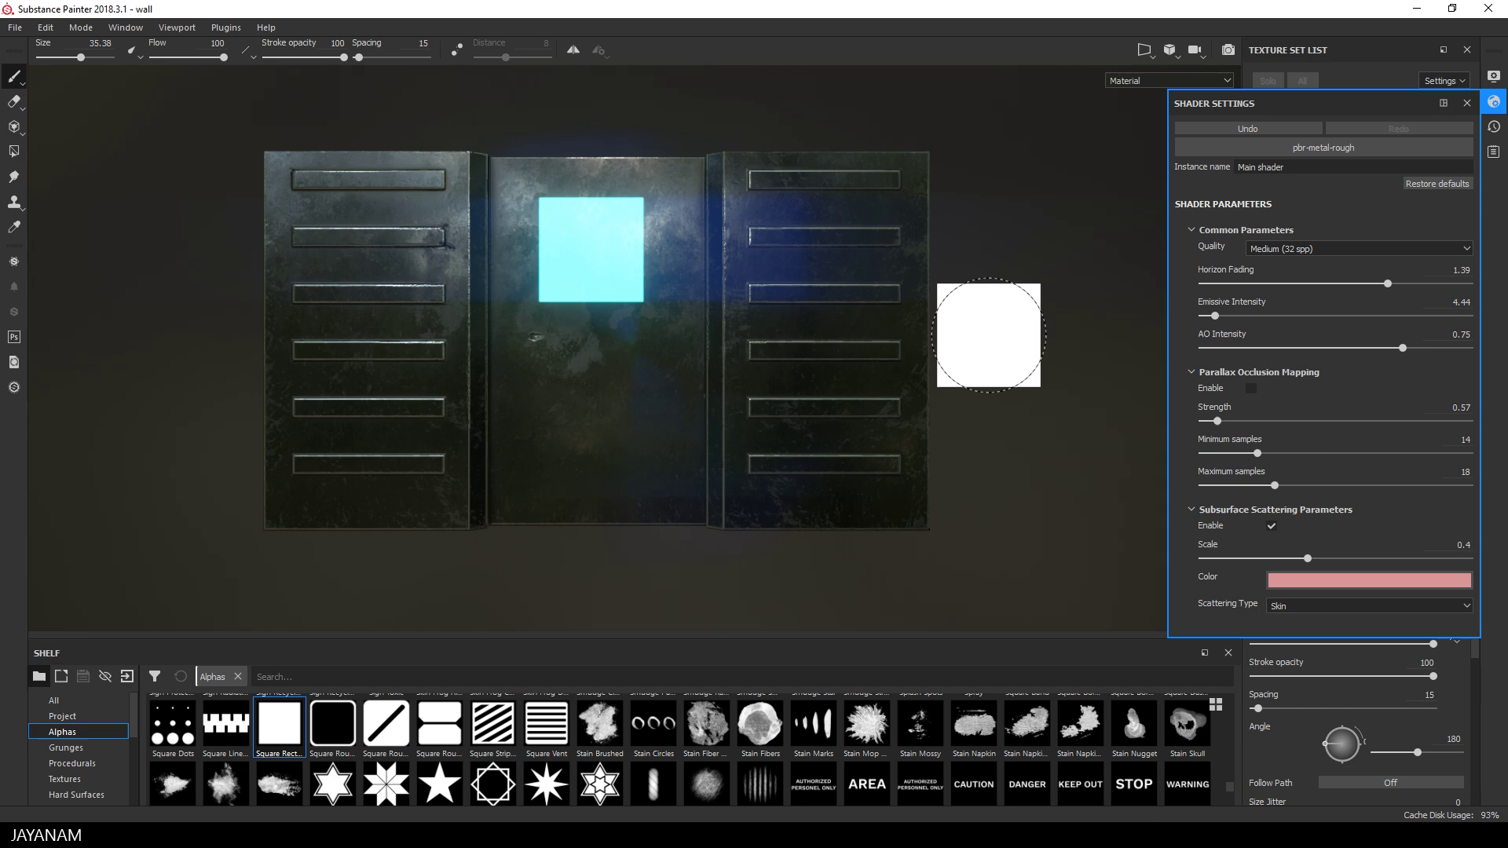
{"action": "left_click_drag", "start_coordinate": [1221, 317], "coordinate": [1225, 322]}
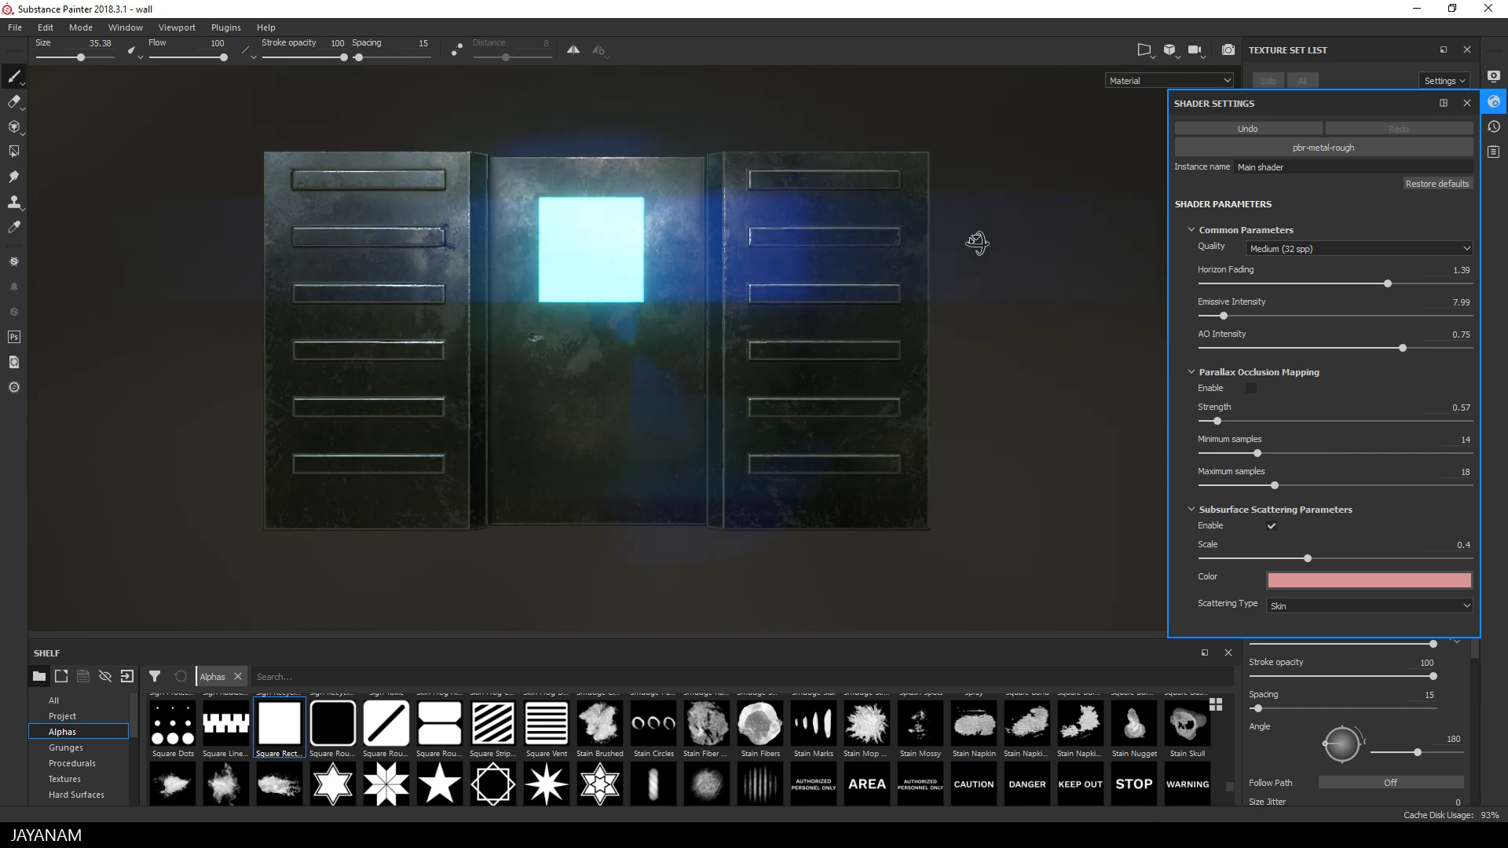
{"action": "mouse_move", "coordinate": [977, 244]}
{"action": "left_mouse_down", "text": "alt"}
{"action": "mouse_move", "coordinate": [869, 256]}
{"action": "mouse_move", "coordinate": [884, 254]}
{"action": "left_mouse_up", "text": "alt"}
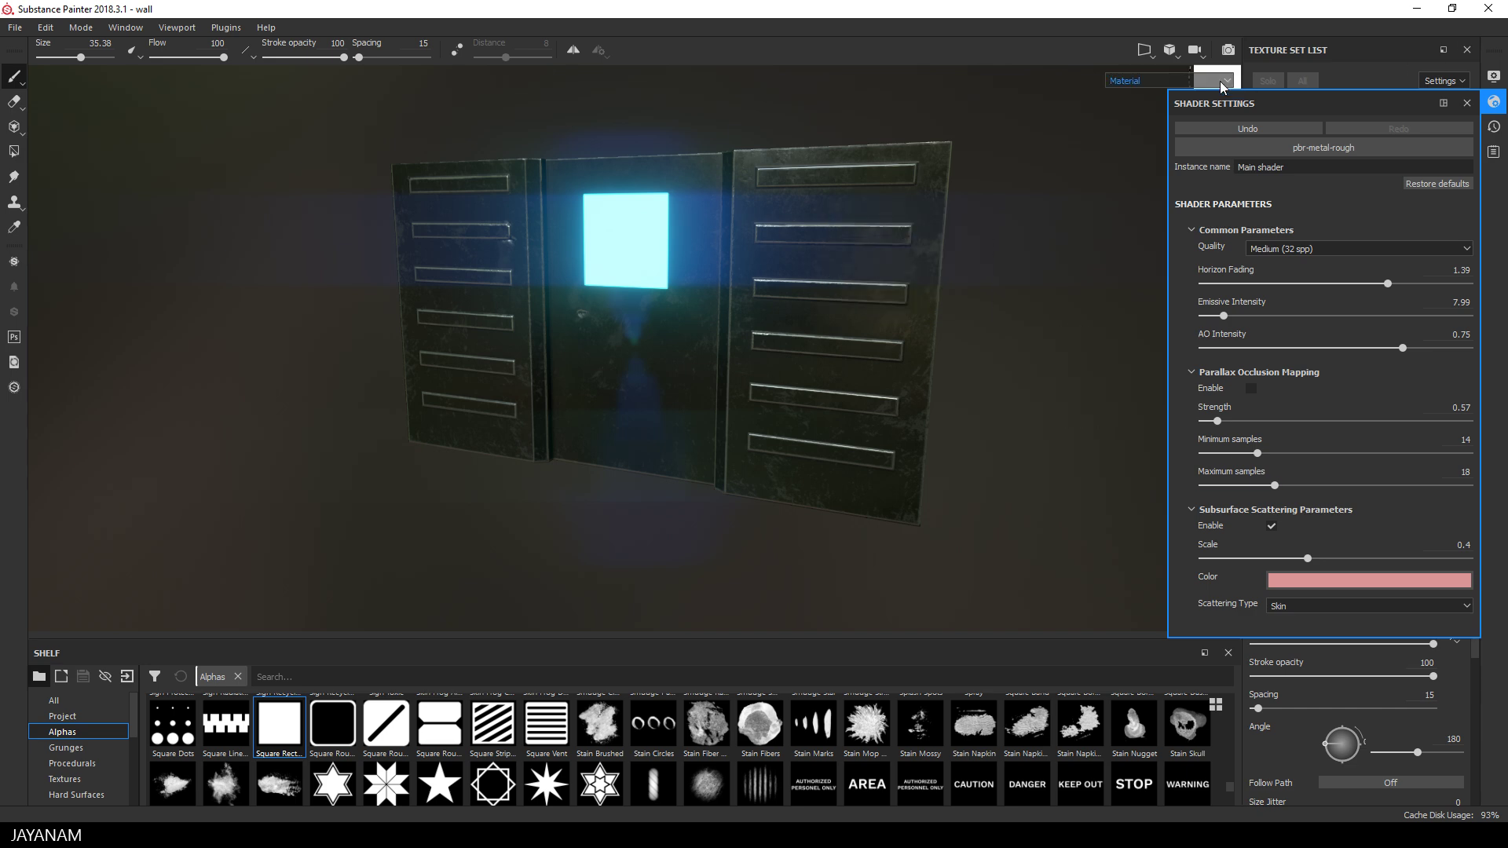
Make the fill layer's emissive cyan paler, closer to white
{"action": "left_click", "coordinate": [1467, 103]}
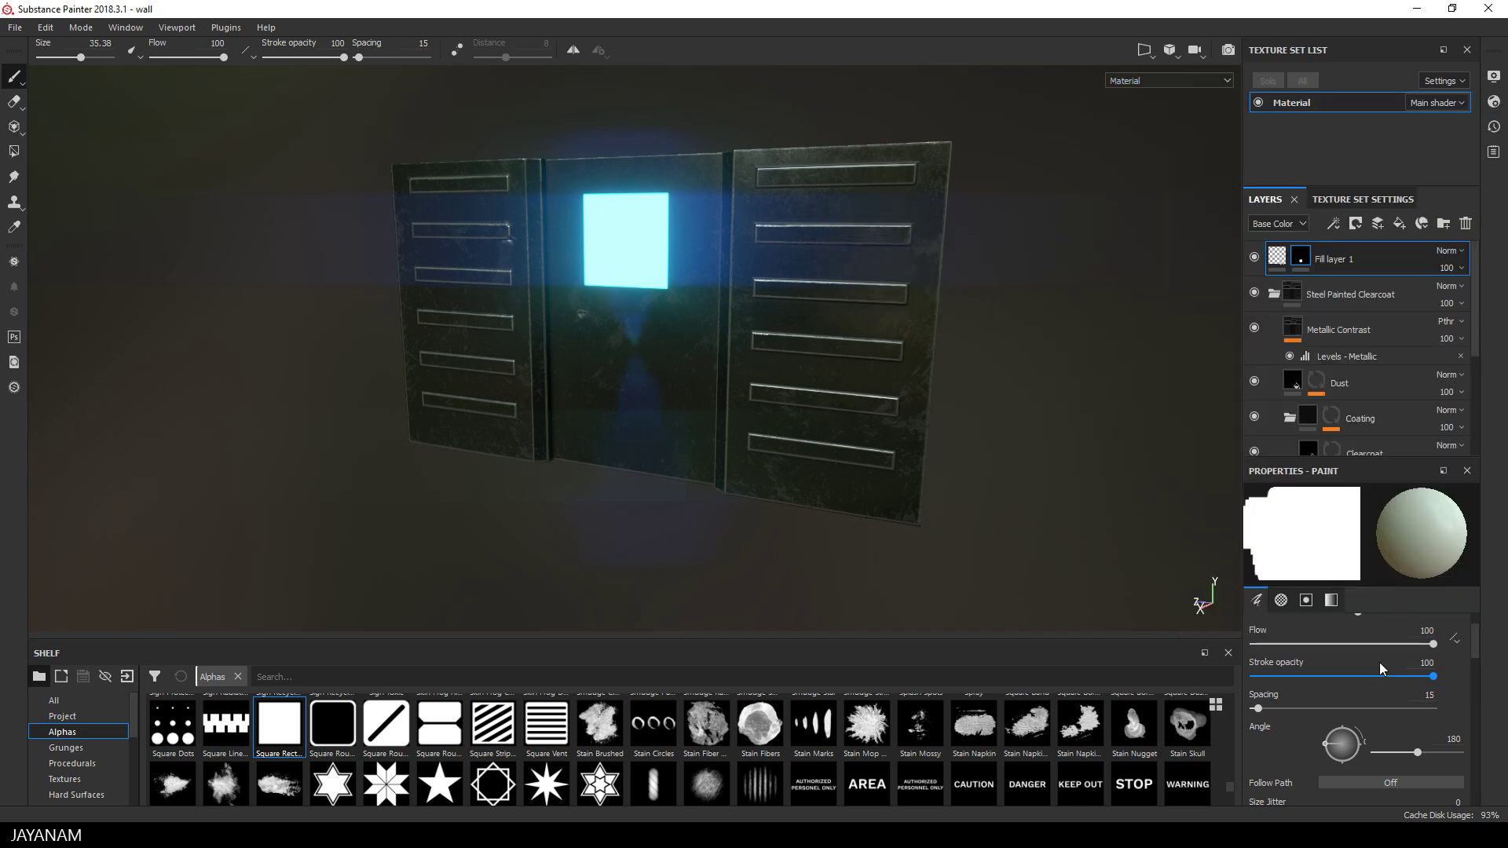
{"action": "scroll", "coordinate": [1379, 662], "scroll_direction": "down", "scroll_amount": 5}
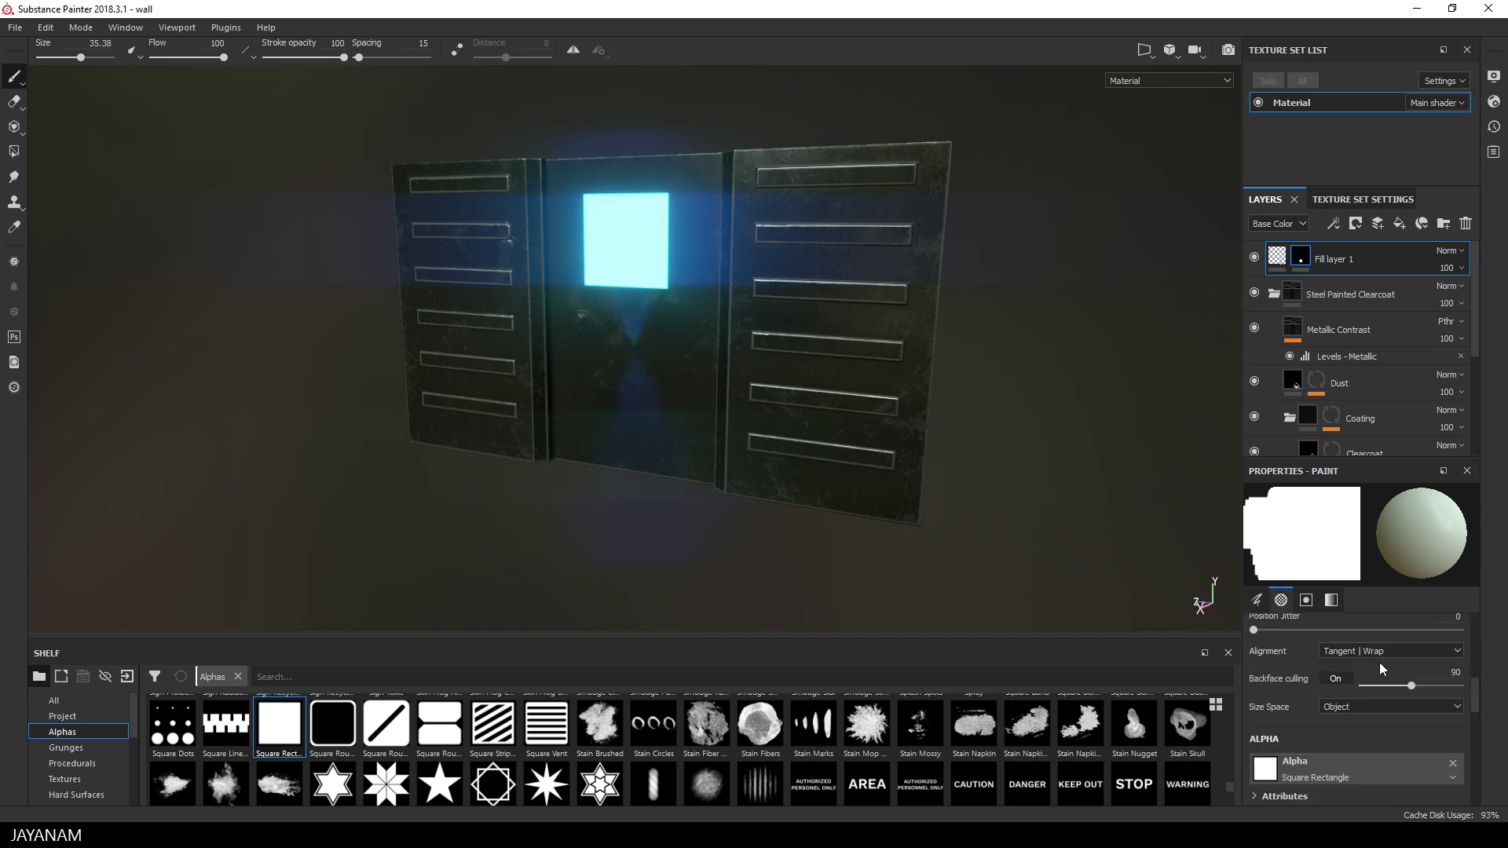
{"action": "left_click", "coordinate": [1278, 259]}
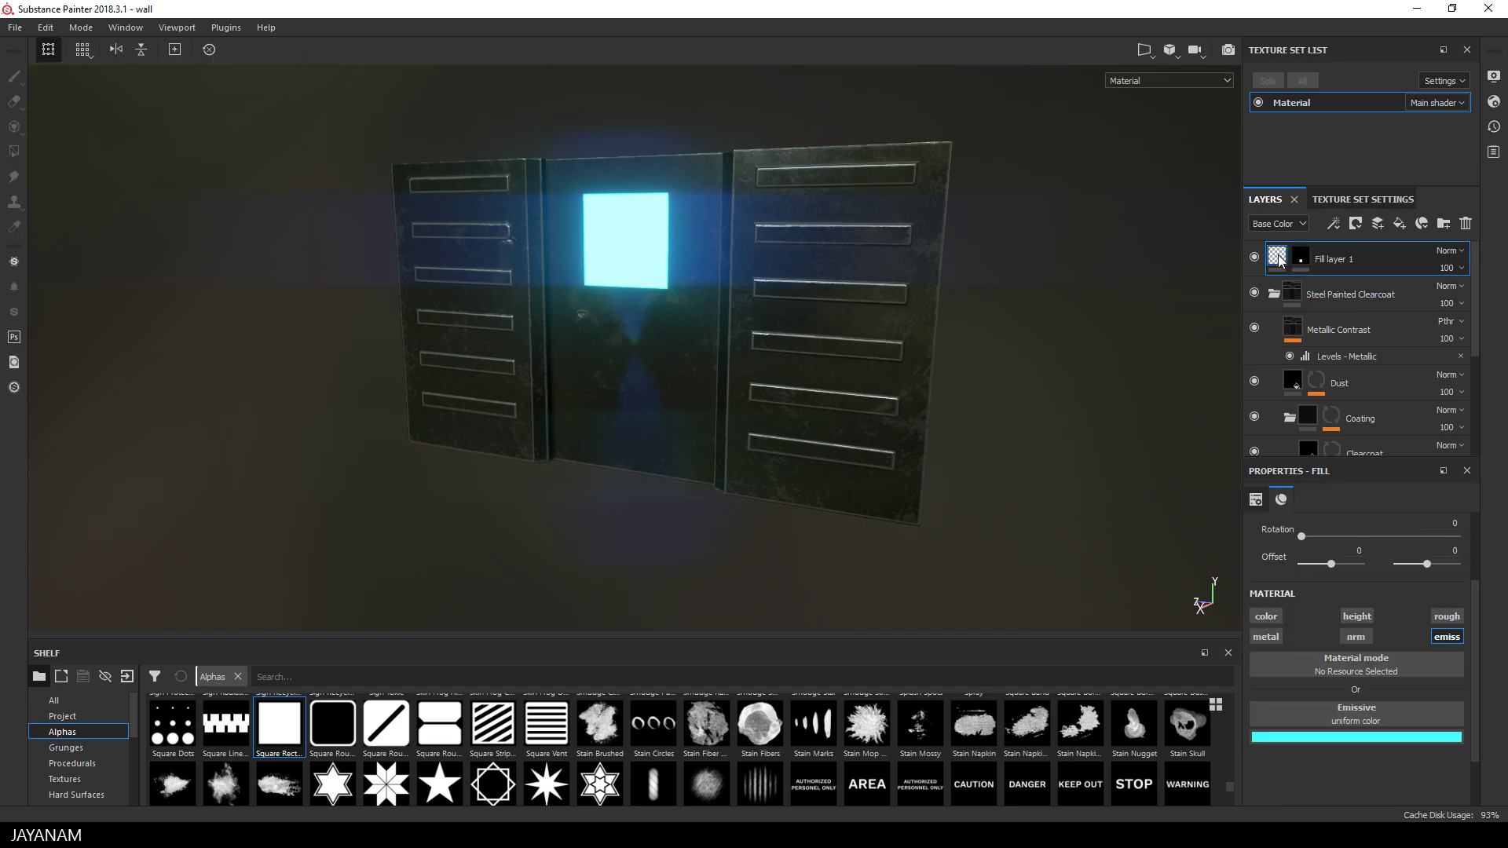
{"action": "left_click", "coordinate": [1368, 739]}
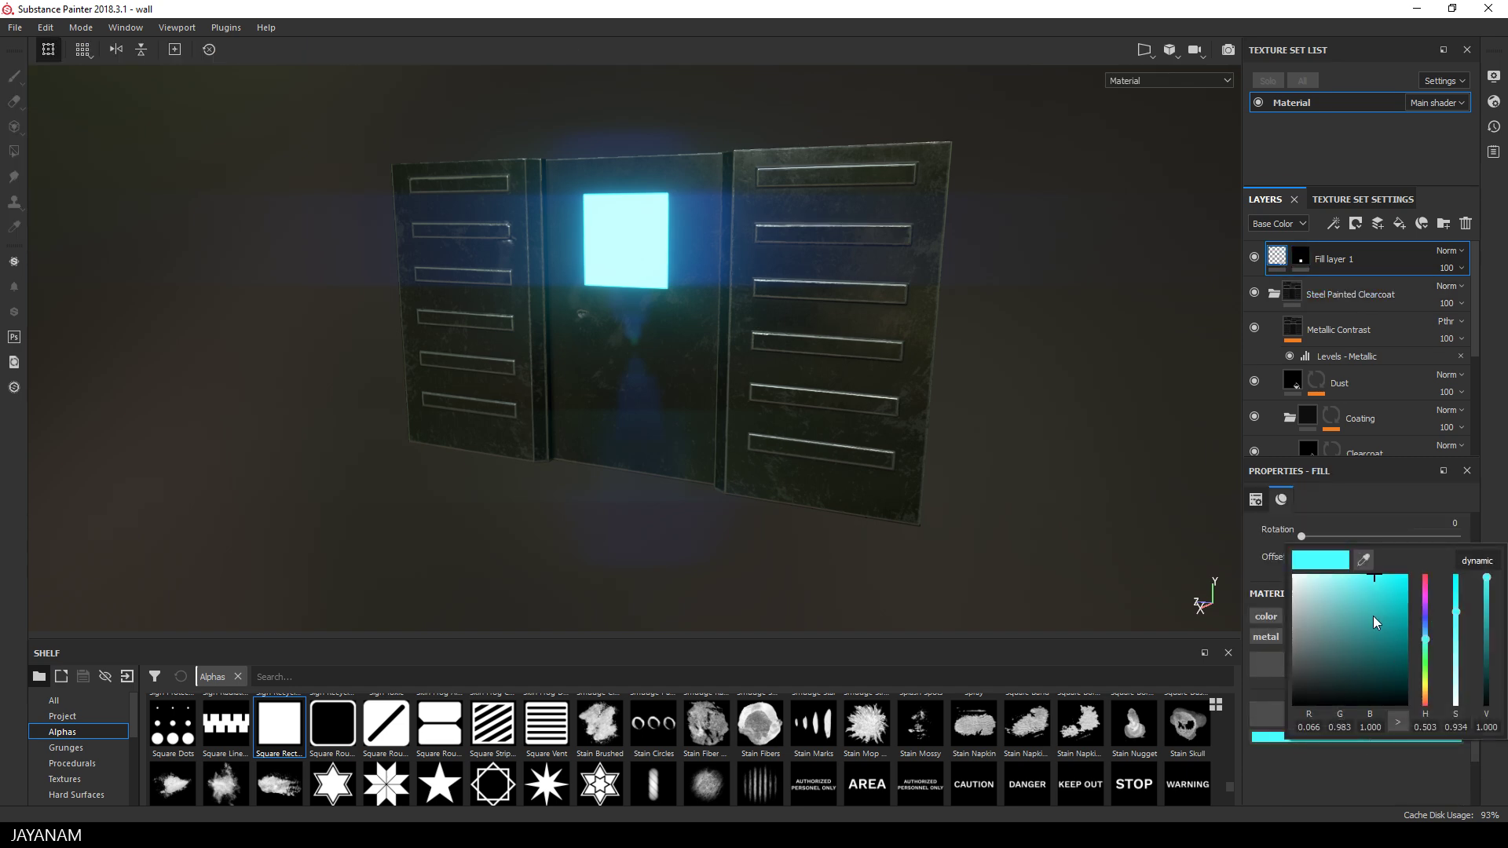
{"action": "left_click_drag", "start_coordinate": [1455, 612], "coordinate": [1468, 626]}
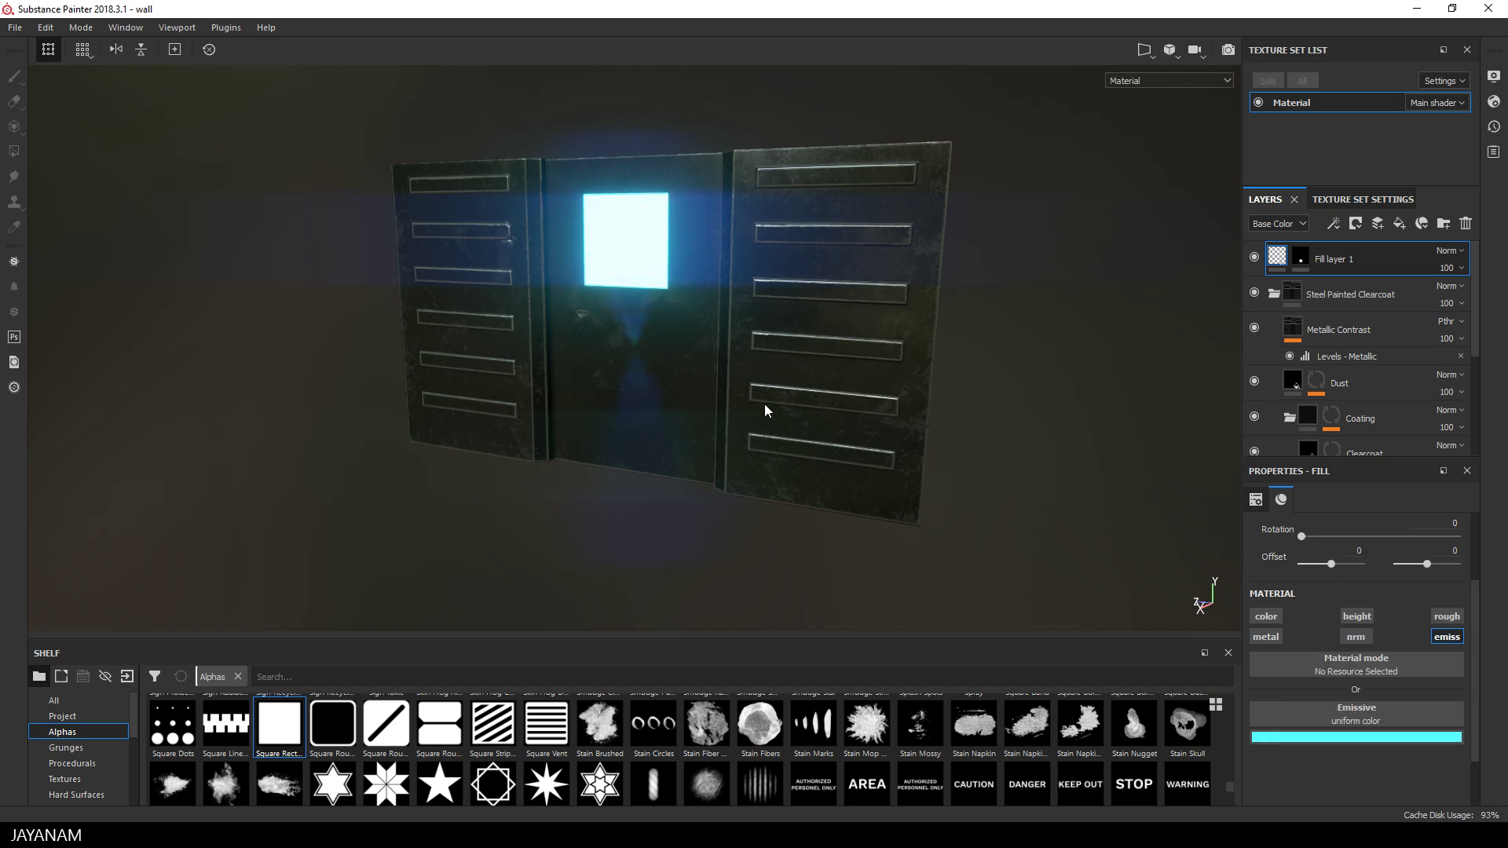
Undo the stray glowing square and frame the right panel in a frontal close-up
{"action": "left_click_drag", "start_coordinate": [767, 411], "coordinate": [834, 401], "text": "alt"}
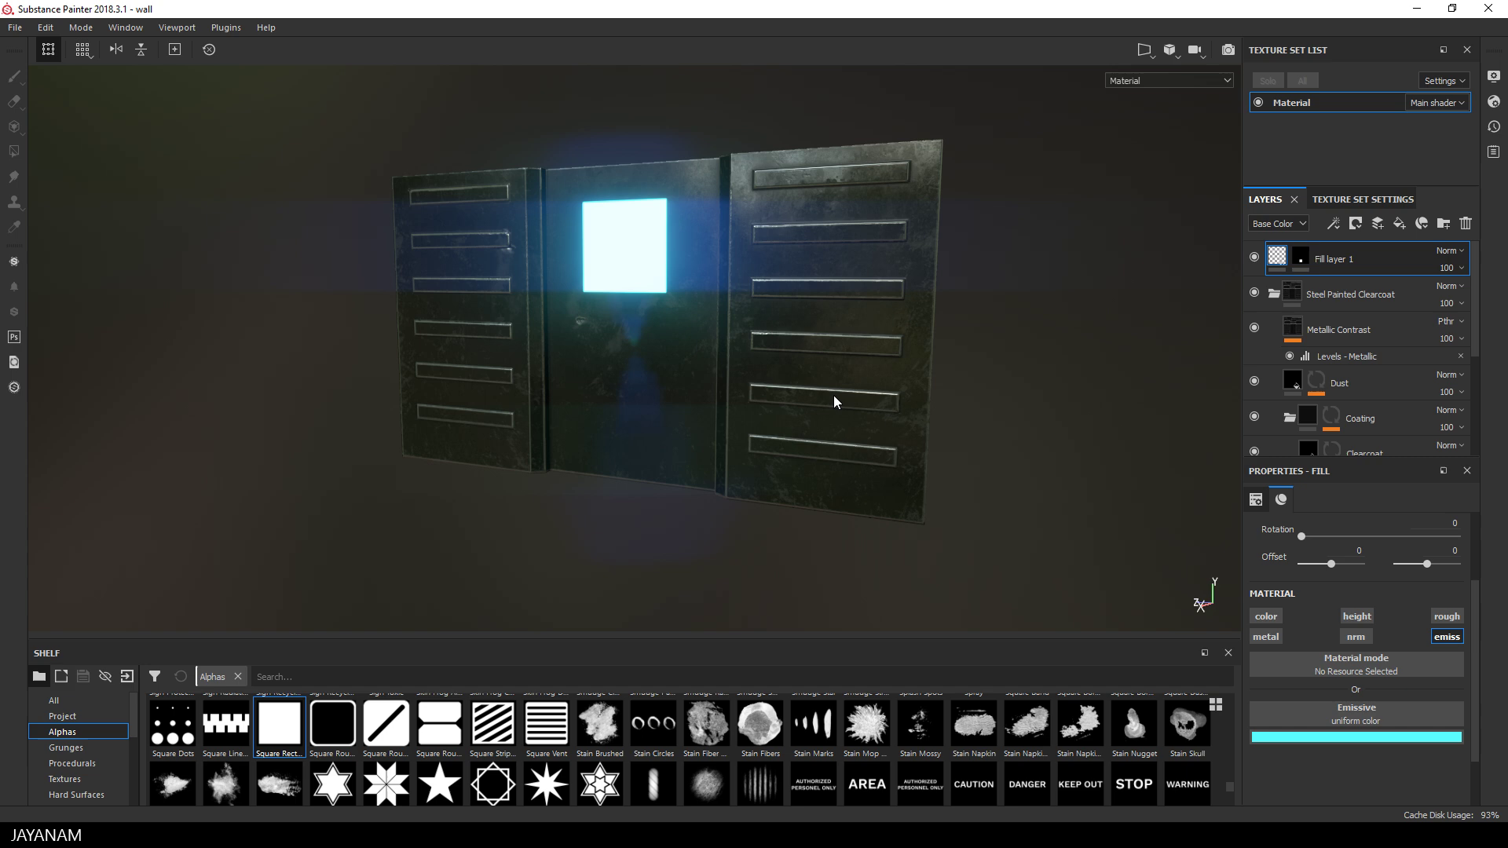
{"action": "key", "text": "ctrl+z"}
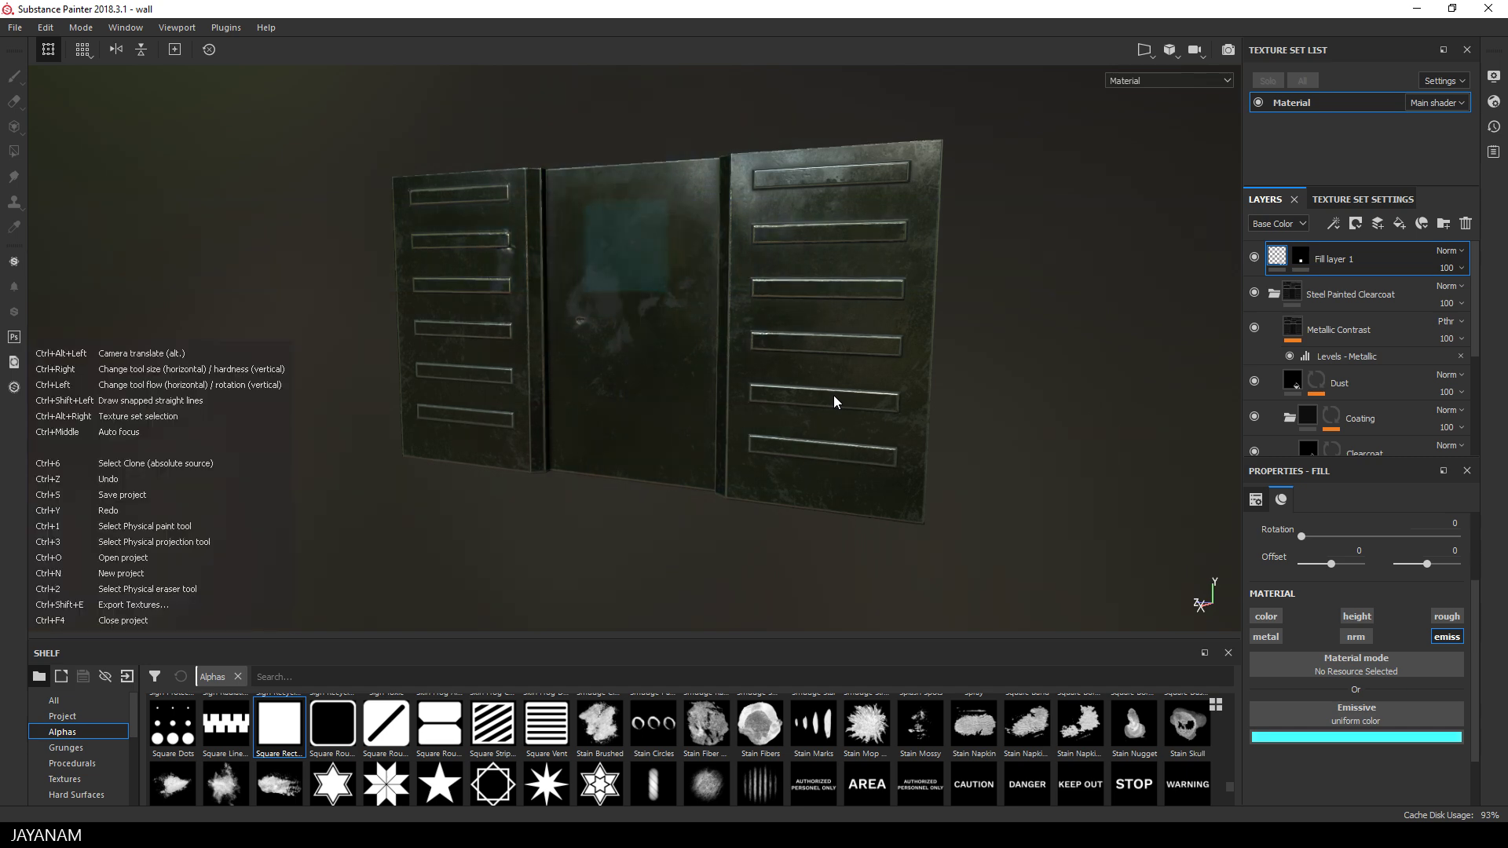
{"action": "left_click_drag", "start_coordinate": [834, 351], "coordinate": [1003, 261], "text": "alt+shift"}
{"action": "middle_click_drag", "start_coordinate": [1003, 261], "coordinate": [966, 427], "text": "alt"}
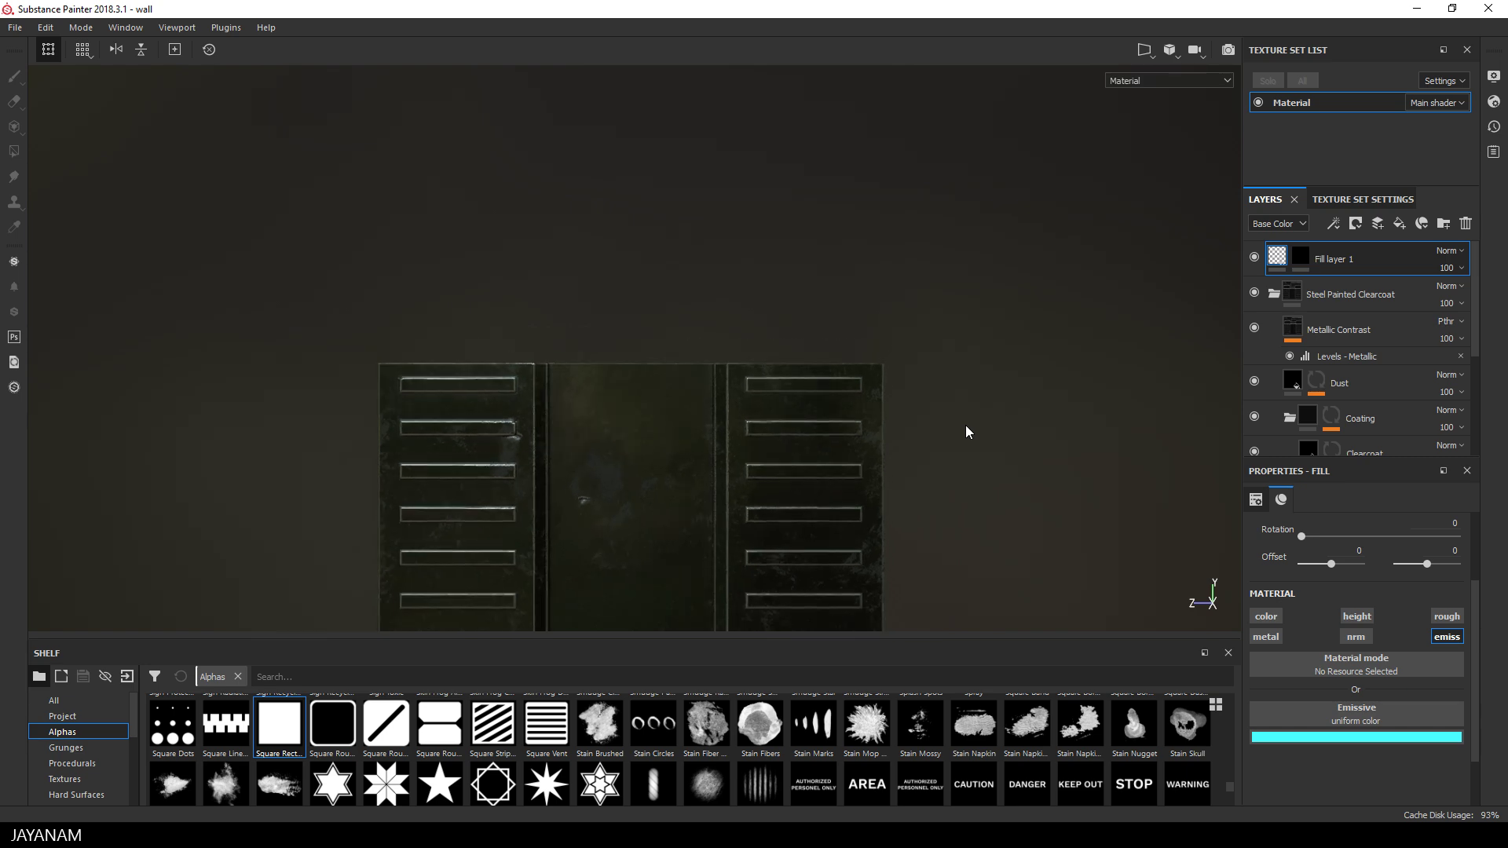
{"action": "scroll", "coordinate": [963, 421], "scroll_direction": "up", "scroll_amount": 3}
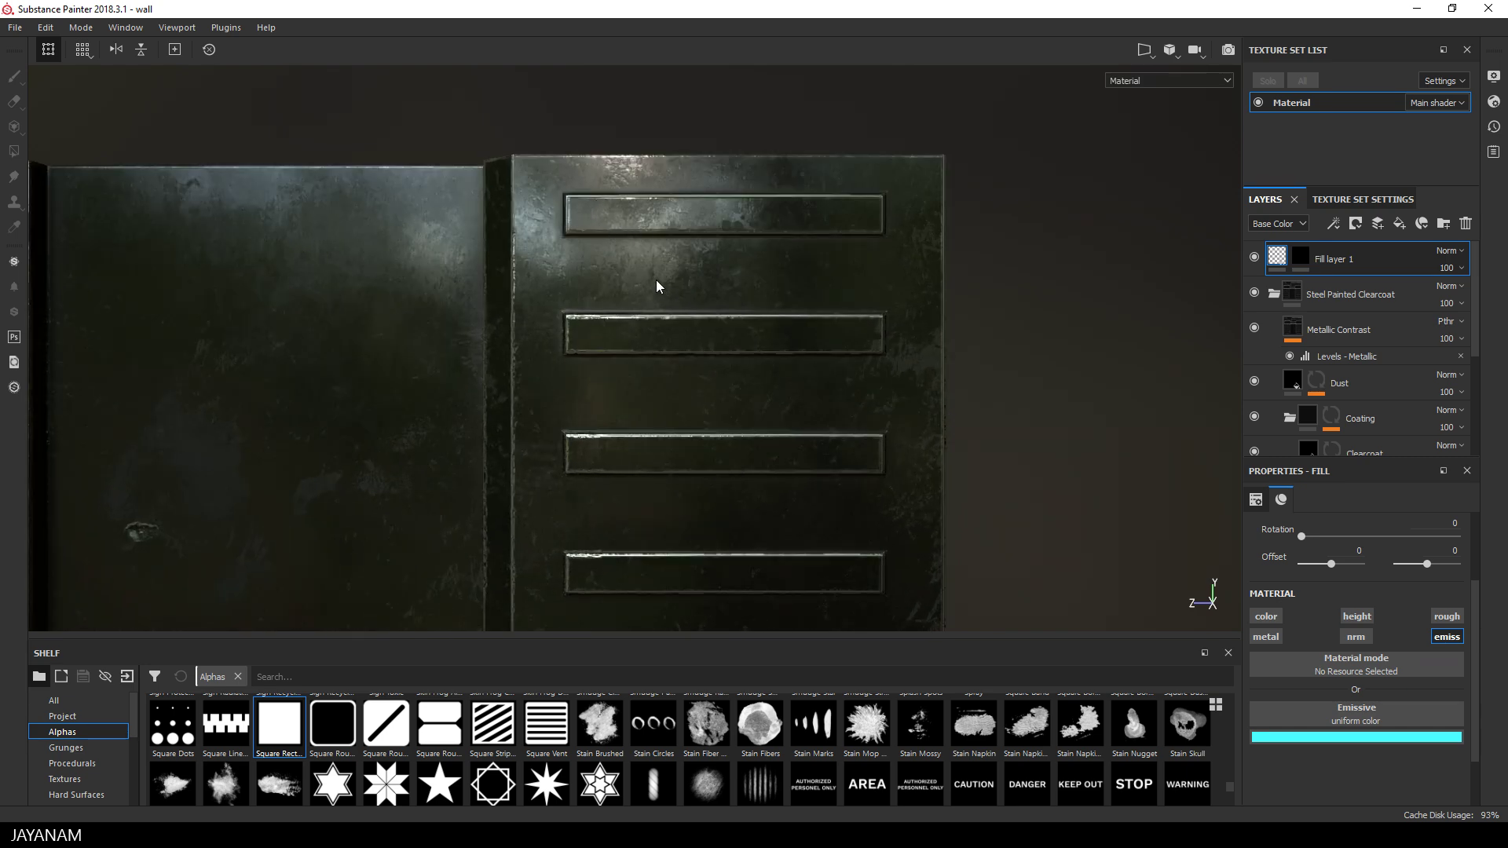
Shrink the square brush on the mask and paint straight glow lines across the right panel's slots
{"action": "left_click", "coordinate": [1300, 256]}
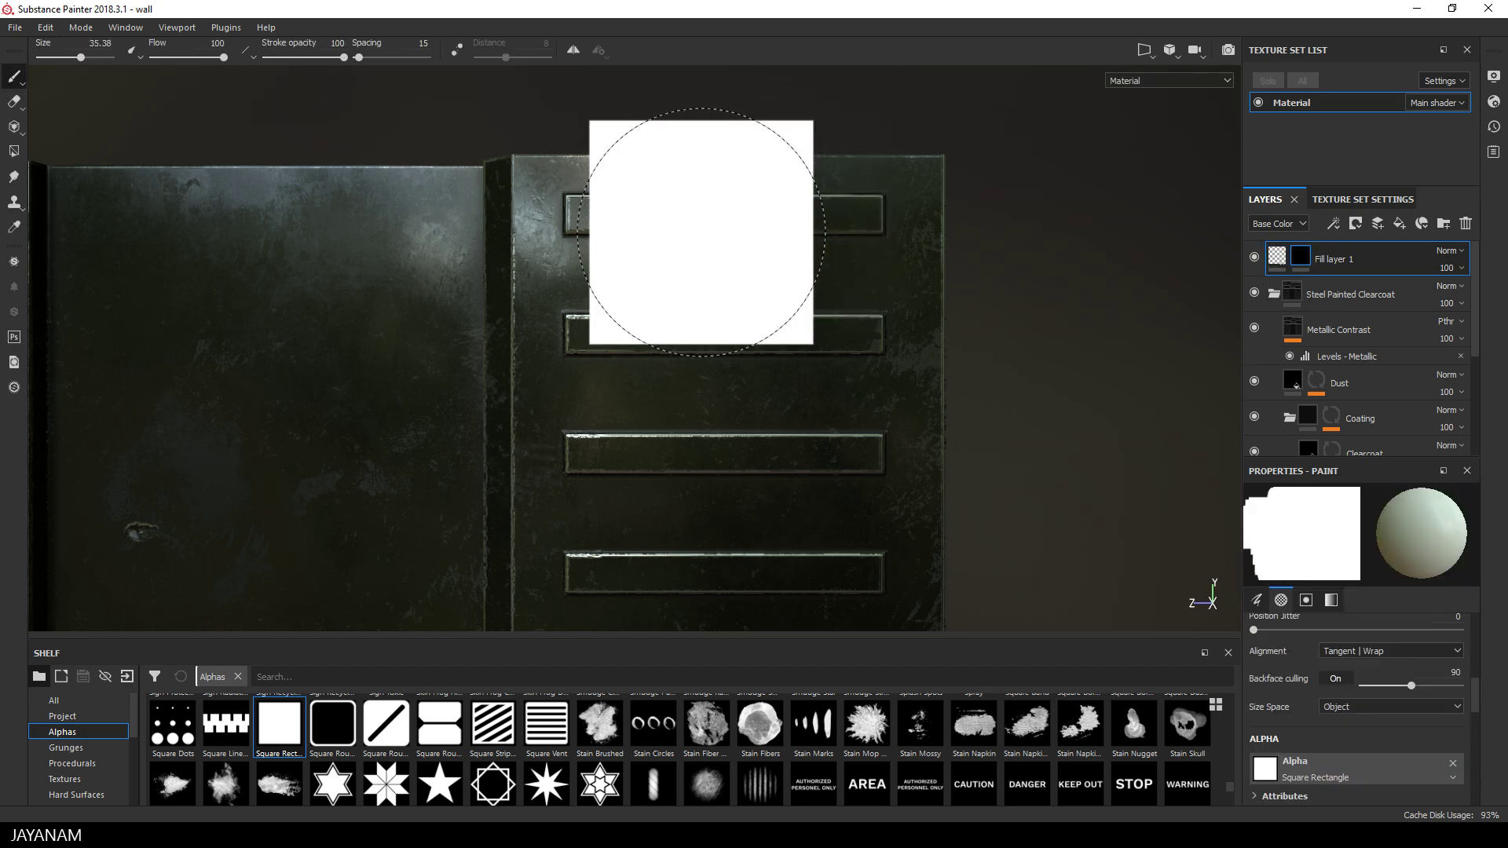
{"action": "mouse_move", "coordinate": [701, 233]}
{"action": "right_mouse_down", "text": "ctrl"}
{"action": "mouse_move", "coordinate": [728, 260]}
{"action": "mouse_move", "coordinate": [706, 259]}
{"action": "right_mouse_up", "text": "ctrl"}
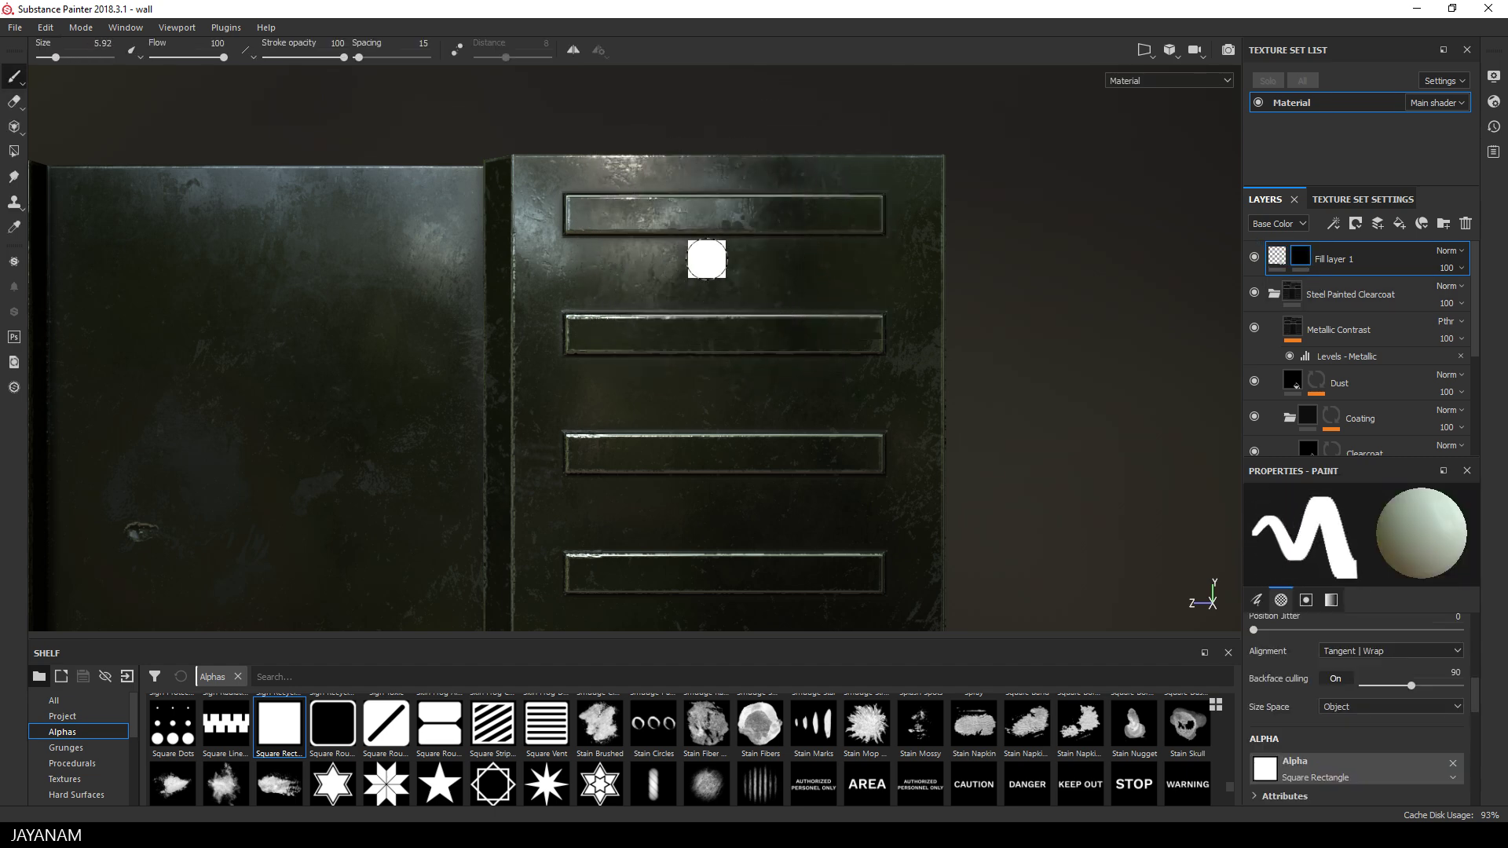
{"action": "right_click_drag", "start_coordinate": [595, 215], "coordinate": [585, 212], "text": "ctrl"}
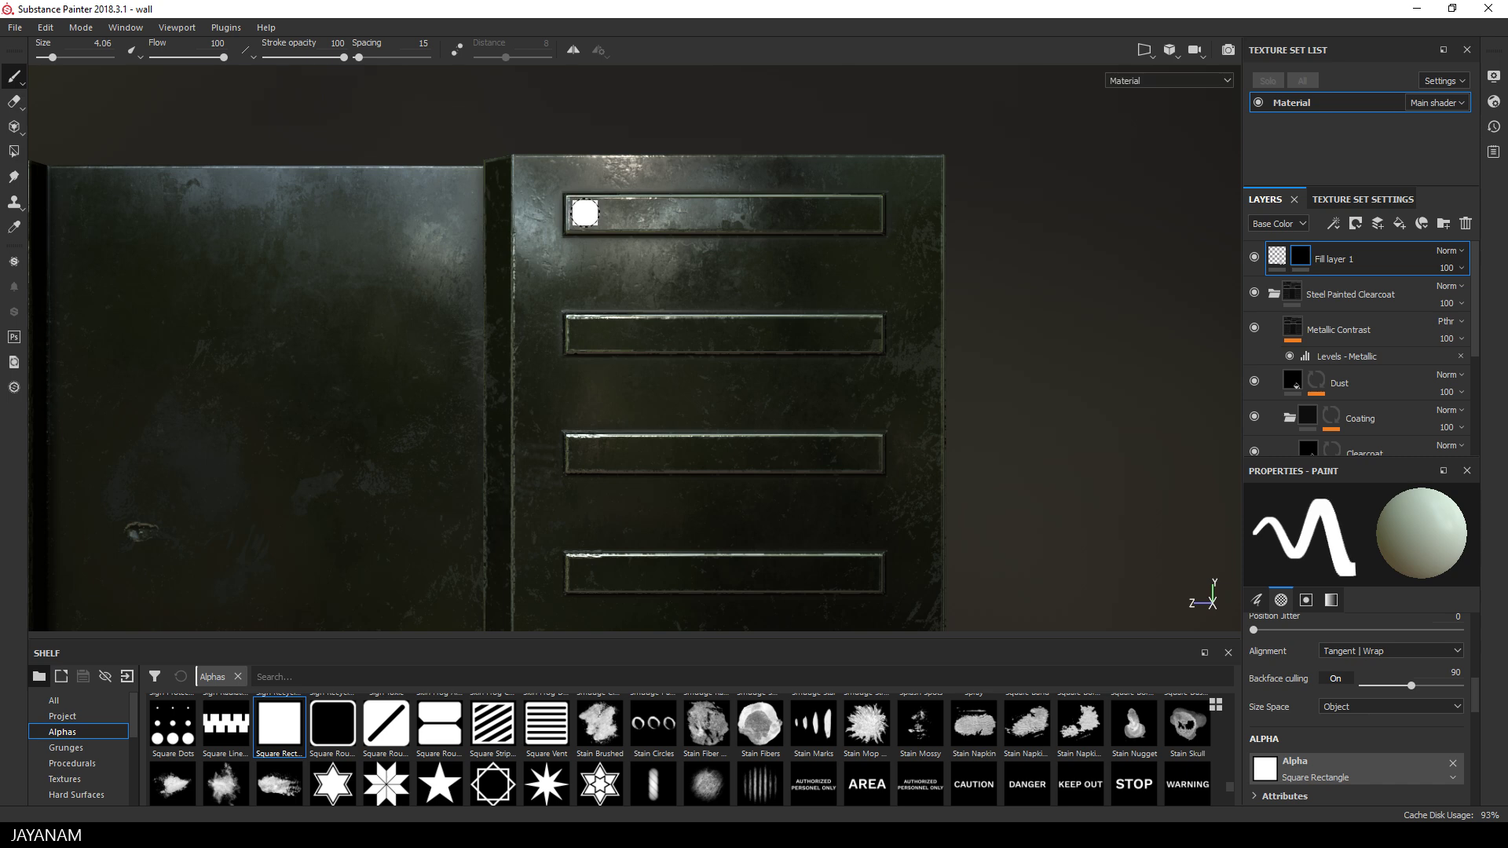
{"action": "left_click", "coordinate": [586, 212]}
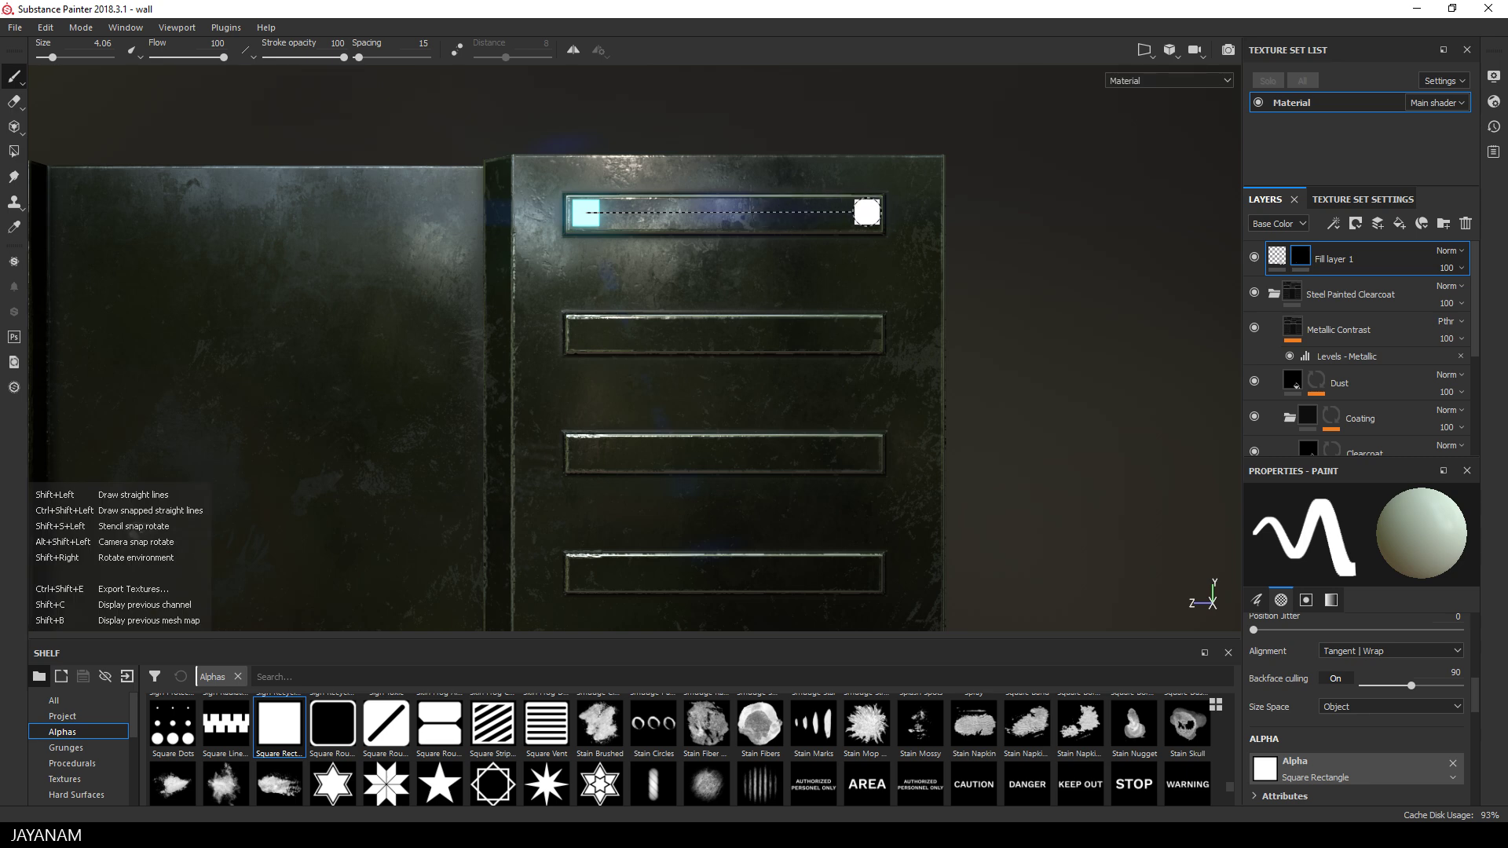
{"action": "left_click", "coordinate": [867, 212], "text": "shift"}
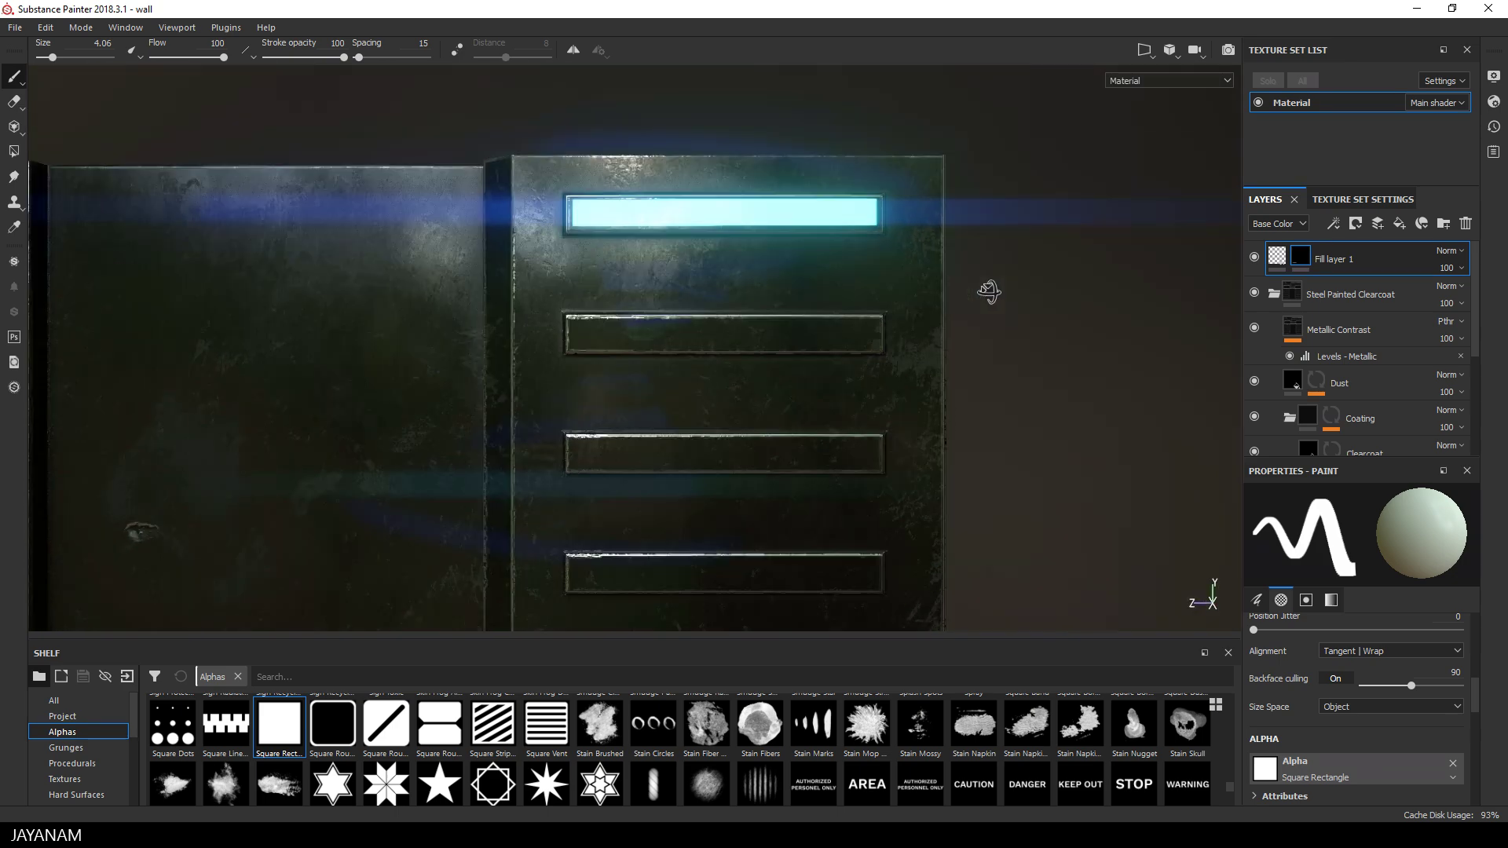
{"action": "left_click", "coordinate": [582, 332]}
{"action": "left_click", "coordinate": [869, 333], "text": "shift"}
{"action": "middle_click_drag", "start_coordinate": [869, 333], "coordinate": [979, 242], "text": "alt"}
{"action": "left_click", "coordinate": [670, 286]}
{"action": "left_click", "coordinate": [952, 284], "text": "shift"}
{"action": "left_click", "coordinate": [668, 404]}
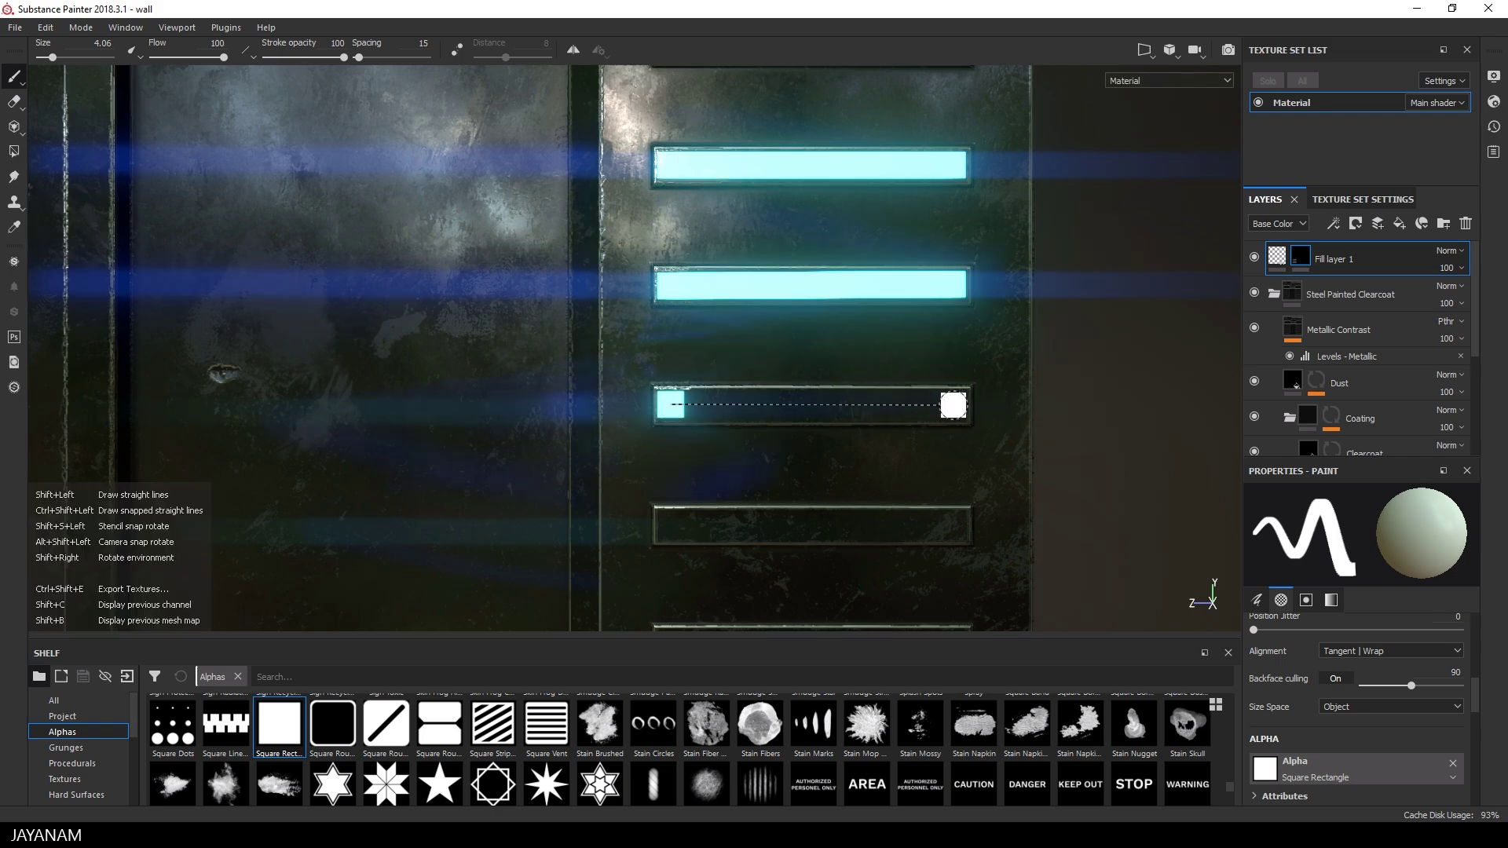
{"action": "left_click", "coordinate": [953, 404], "text": "shift"}
{"action": "middle_click_drag", "start_coordinate": [953, 404], "coordinate": [949, 402], "text": "alt"}
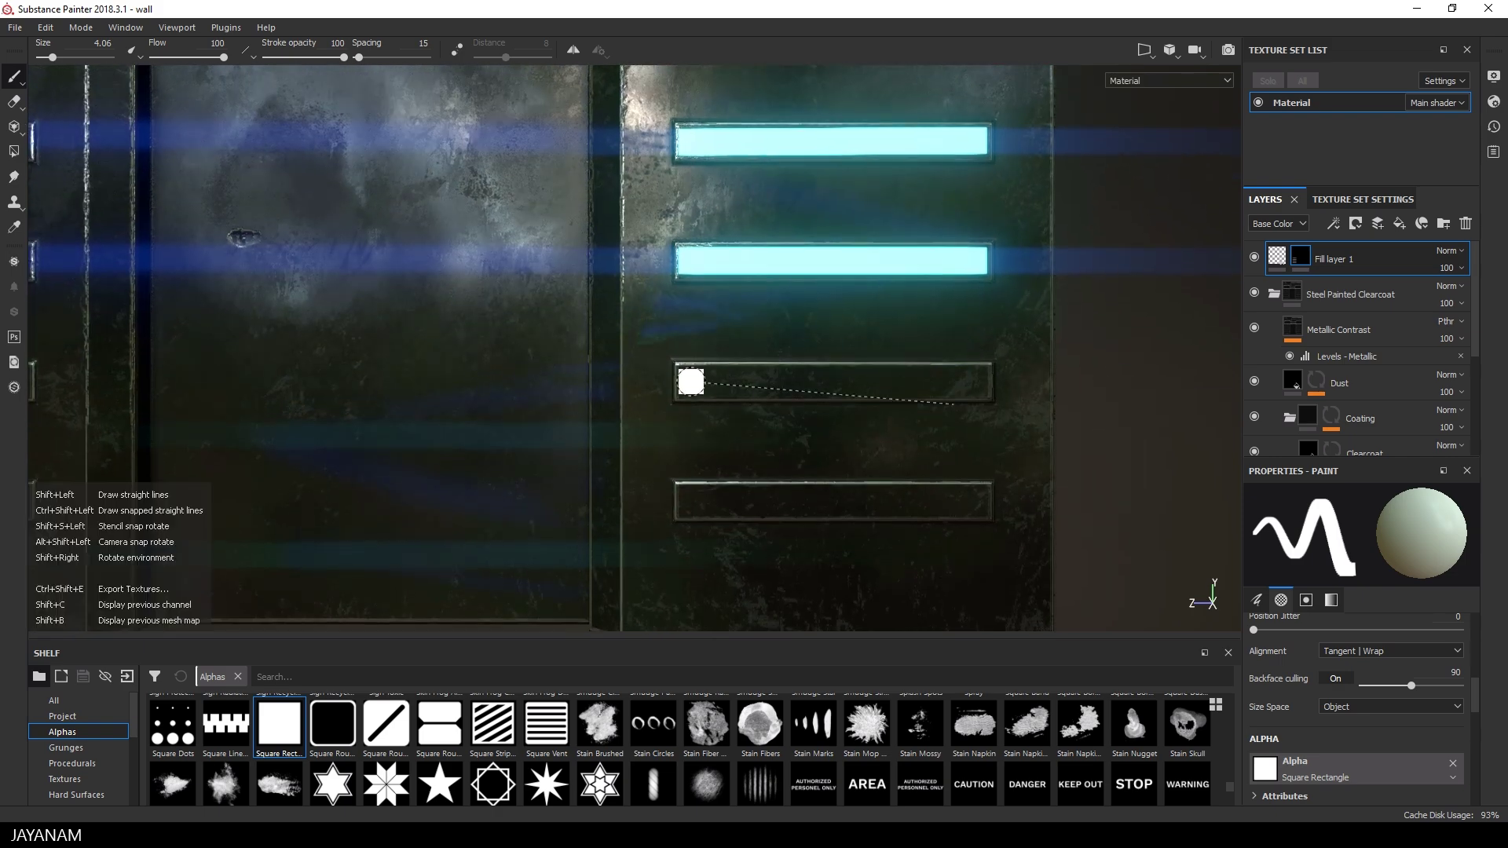
{"action": "left_click", "coordinate": [692, 382]}
{"action": "left_click", "coordinate": [960, 382], "text": "shift"}
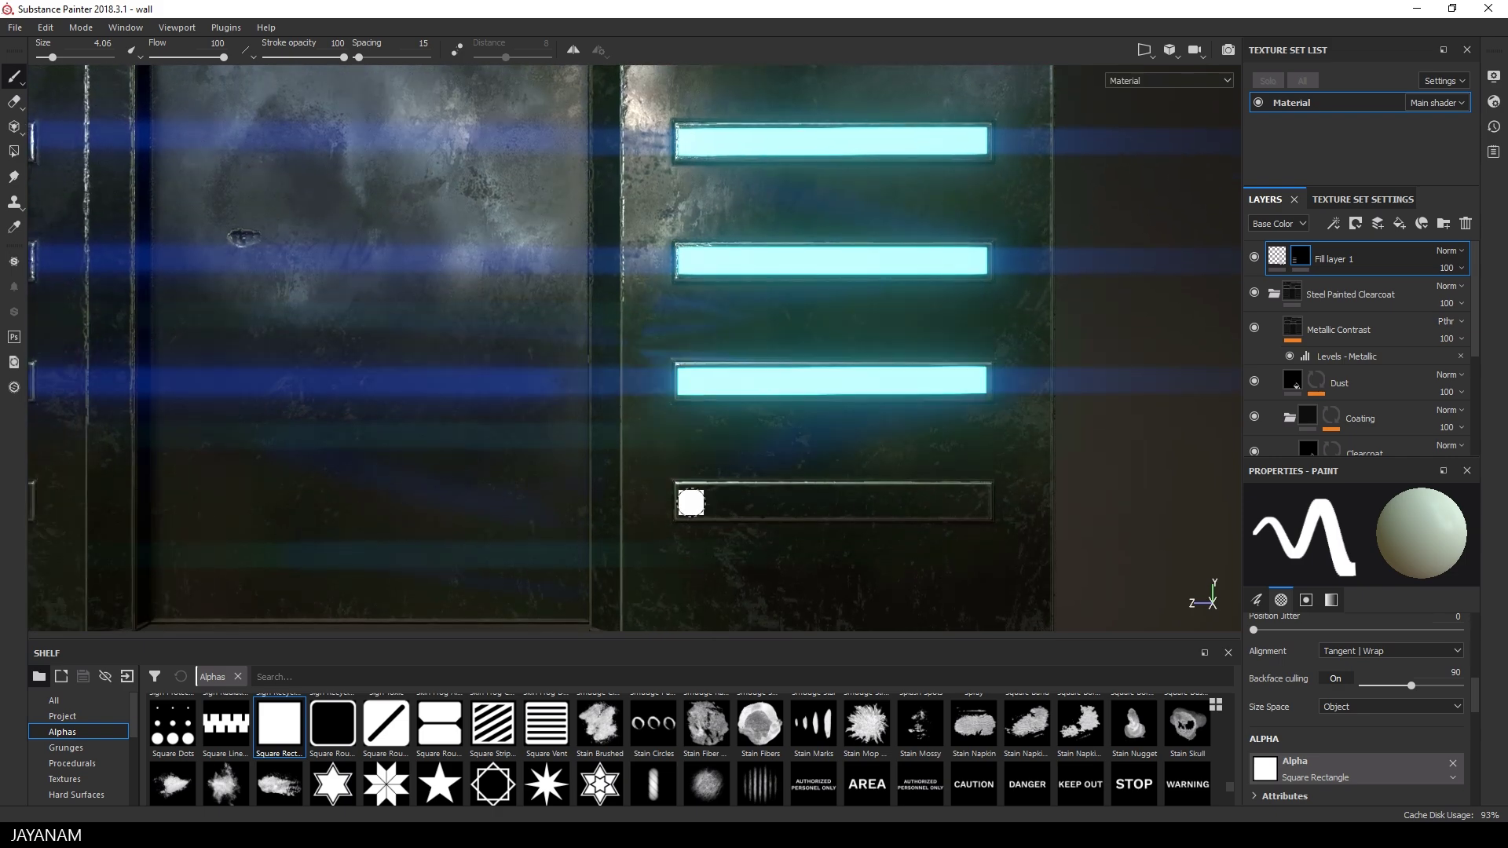
{"action": "left_click", "coordinate": [691, 500]}
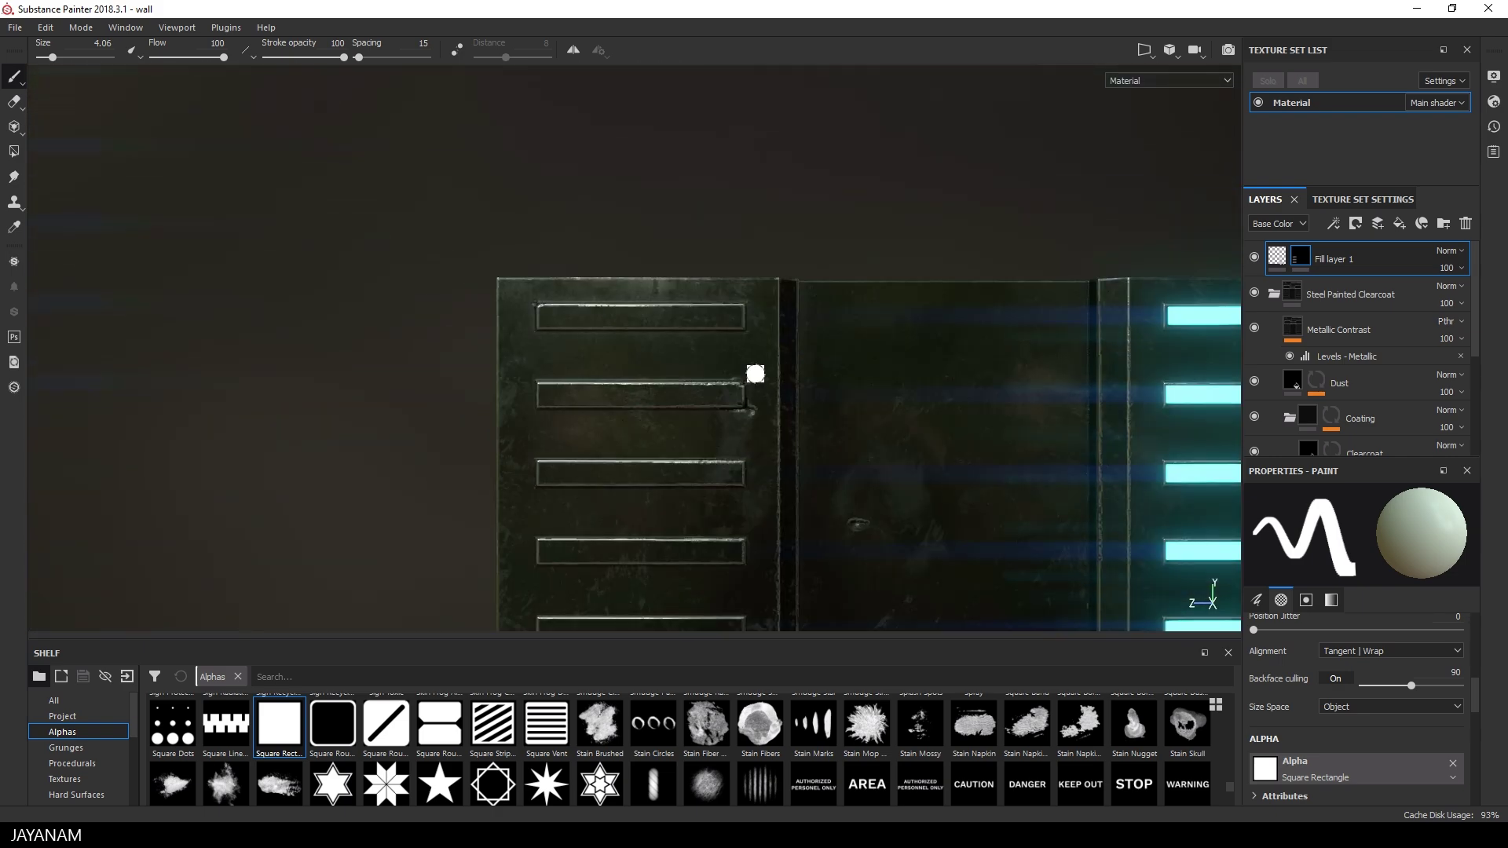
Paint straight glow lines across all six slots of the left panel
{"action": "left_click", "coordinate": [475, 295]}
{"action": "left_click", "coordinate": [679, 297], "text": "shift"}
{"action": "left_click", "coordinate": [475, 402]}
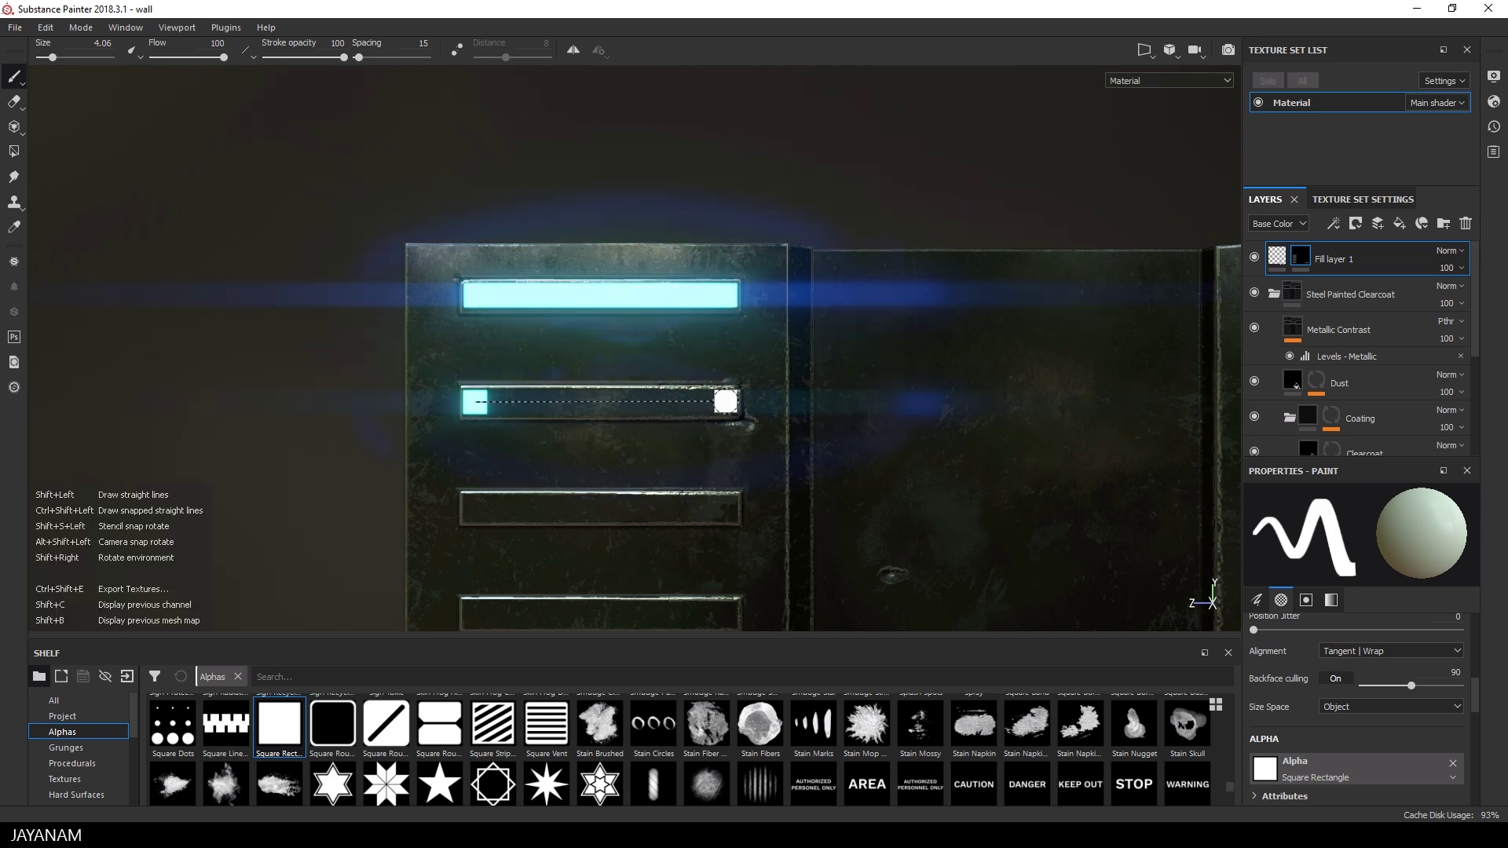
{"action": "left_click", "coordinate": [723, 400], "text": "shift"}
{"action": "middle_click_drag", "start_coordinate": [723, 400], "coordinate": [816, 194], "text": "alt"}
{"action": "left_click", "coordinate": [571, 300]}
{"action": "left_click", "coordinate": [817, 301], "text": "shift"}
{"action": "scroll", "coordinate": [563, 407], "scroll_direction": "up", "scroll_amount": 1}
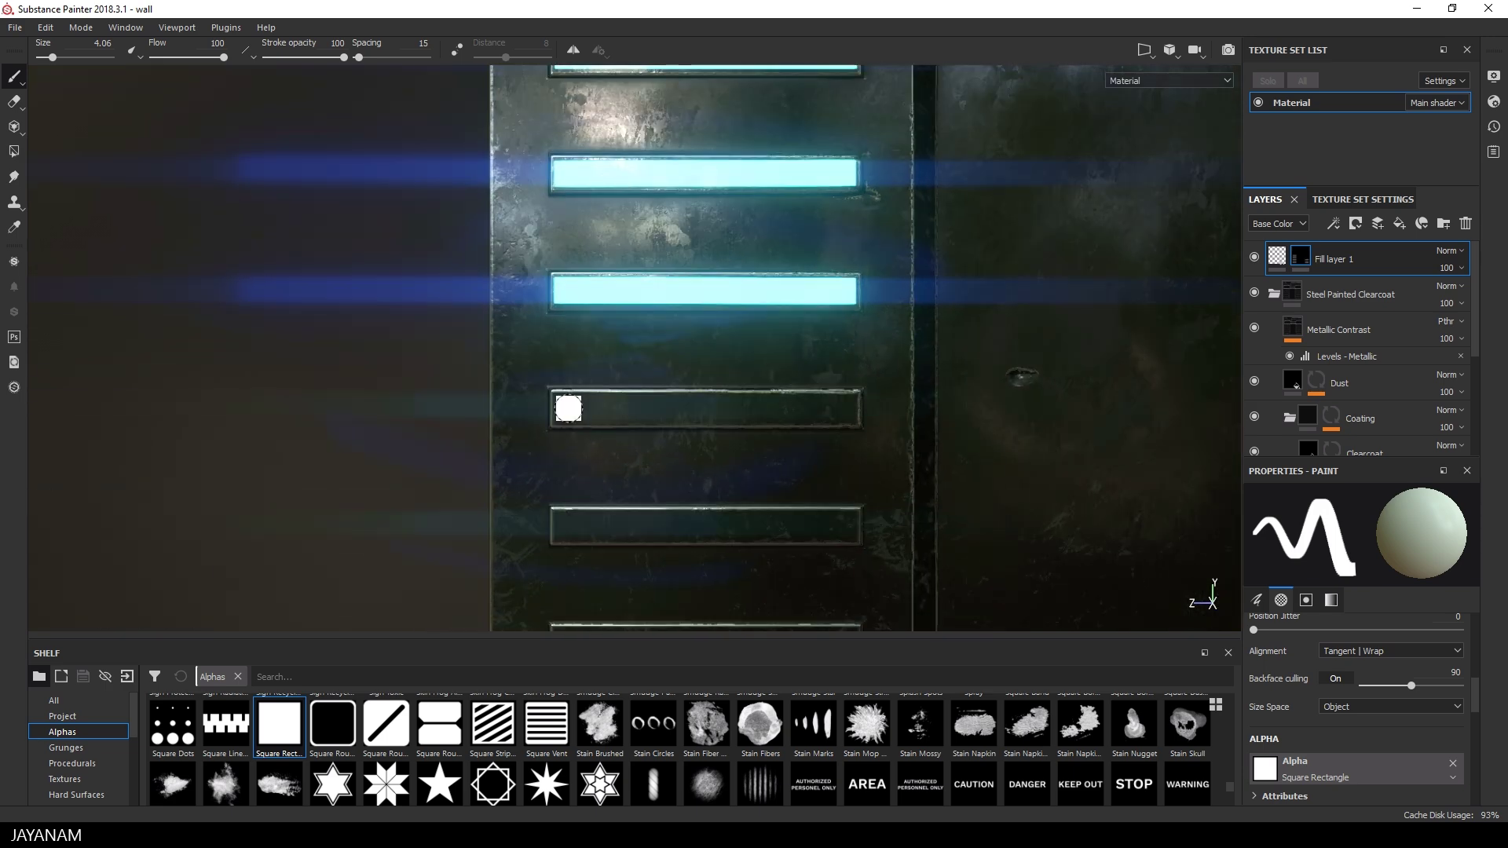
{"action": "left_click", "coordinate": [563, 406]}
{"action": "left_click", "coordinate": [808, 421], "text": "shift"}
{"action": "middle_click_drag", "start_coordinate": [834, 424], "coordinate": [872, 275], "text": "alt"}
{"action": "left_click", "coordinate": [606, 377]}
{"action": "left_click", "coordinate": [881, 377], "text": "shift"}
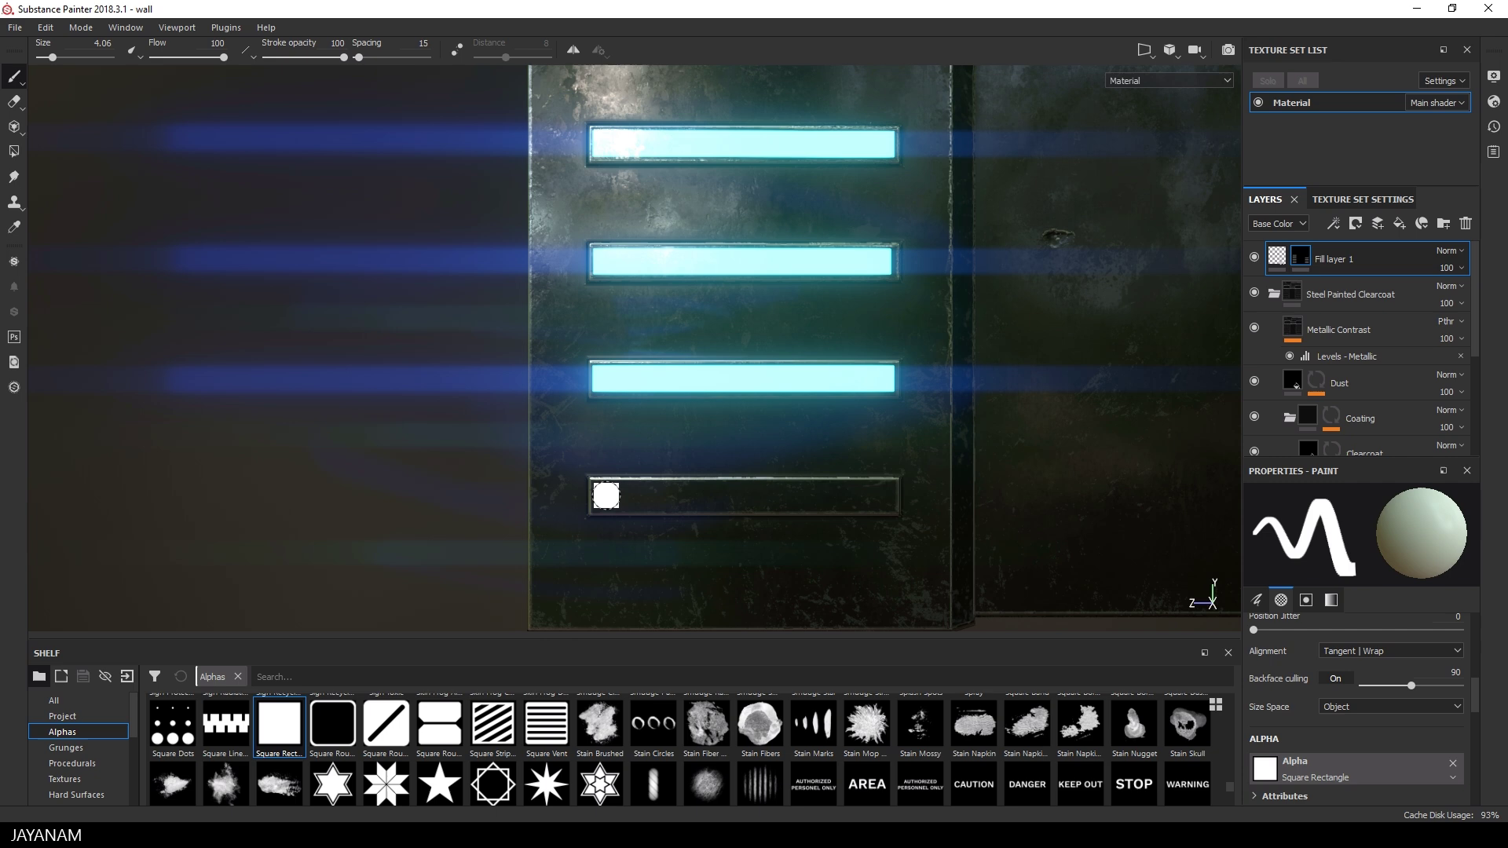
{"action": "left_click", "coordinate": [605, 495]}
{"action": "left_click", "coordinate": [880, 495], "text": "shift"}
{"action": "scroll", "coordinate": [869, 492], "scroll_direction": "down", "scroll_amount": 4}
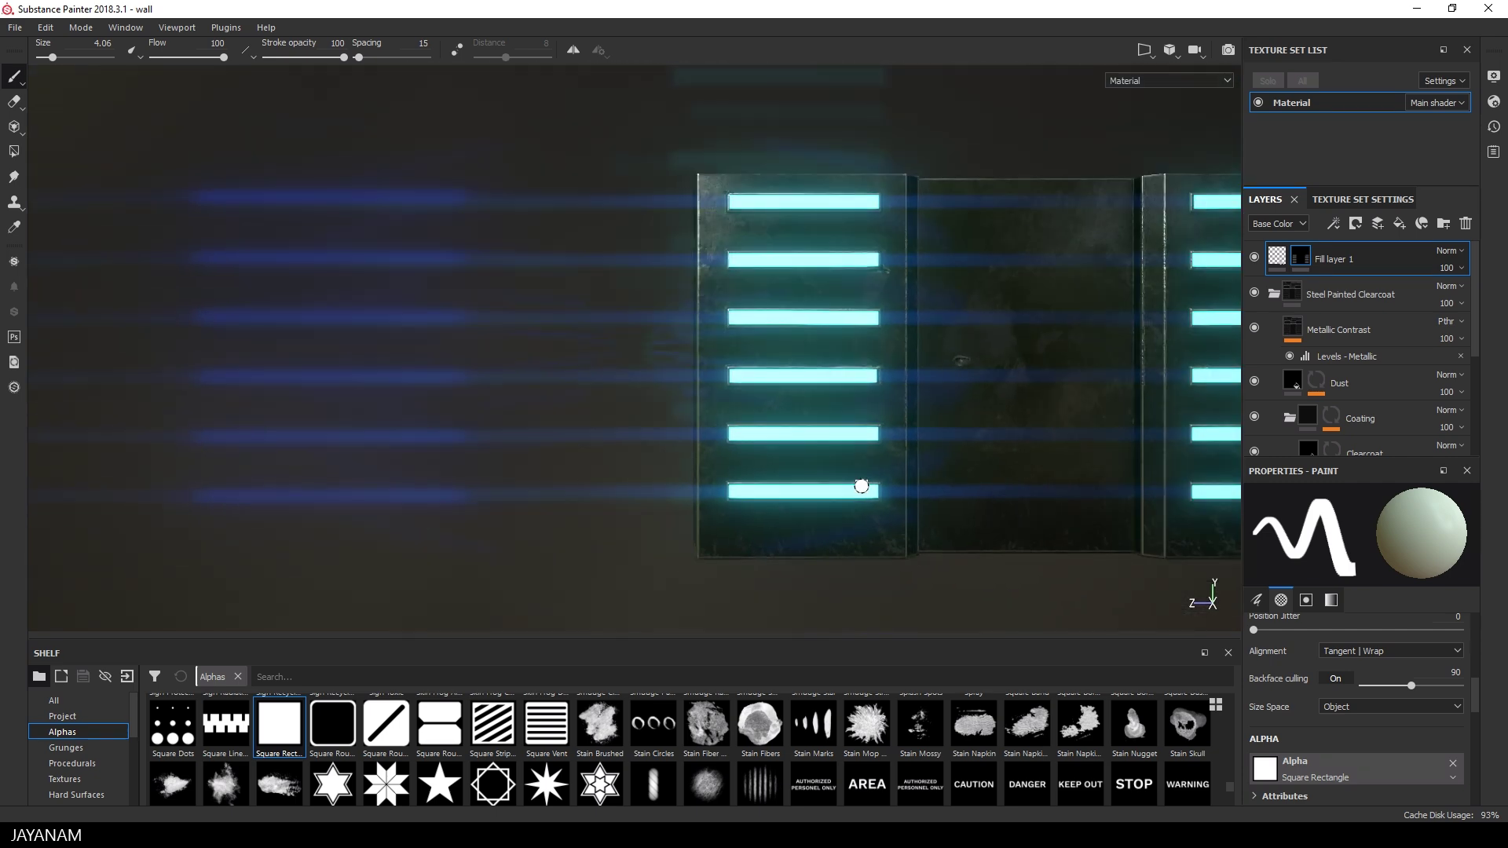
{"action": "mouse_move", "coordinate": [1032, 435]}
{"action": "left_mouse_down", "text": "alt"}
{"action": "mouse_move", "coordinate": [888, 455]}
{"action": "mouse_move", "coordinate": [737, 367]}
{"action": "mouse_move", "coordinate": [768, 377]}
{"action": "mouse_move", "coordinate": [748, 382]}
{"action": "left_mouse_up", "text": "alt"}
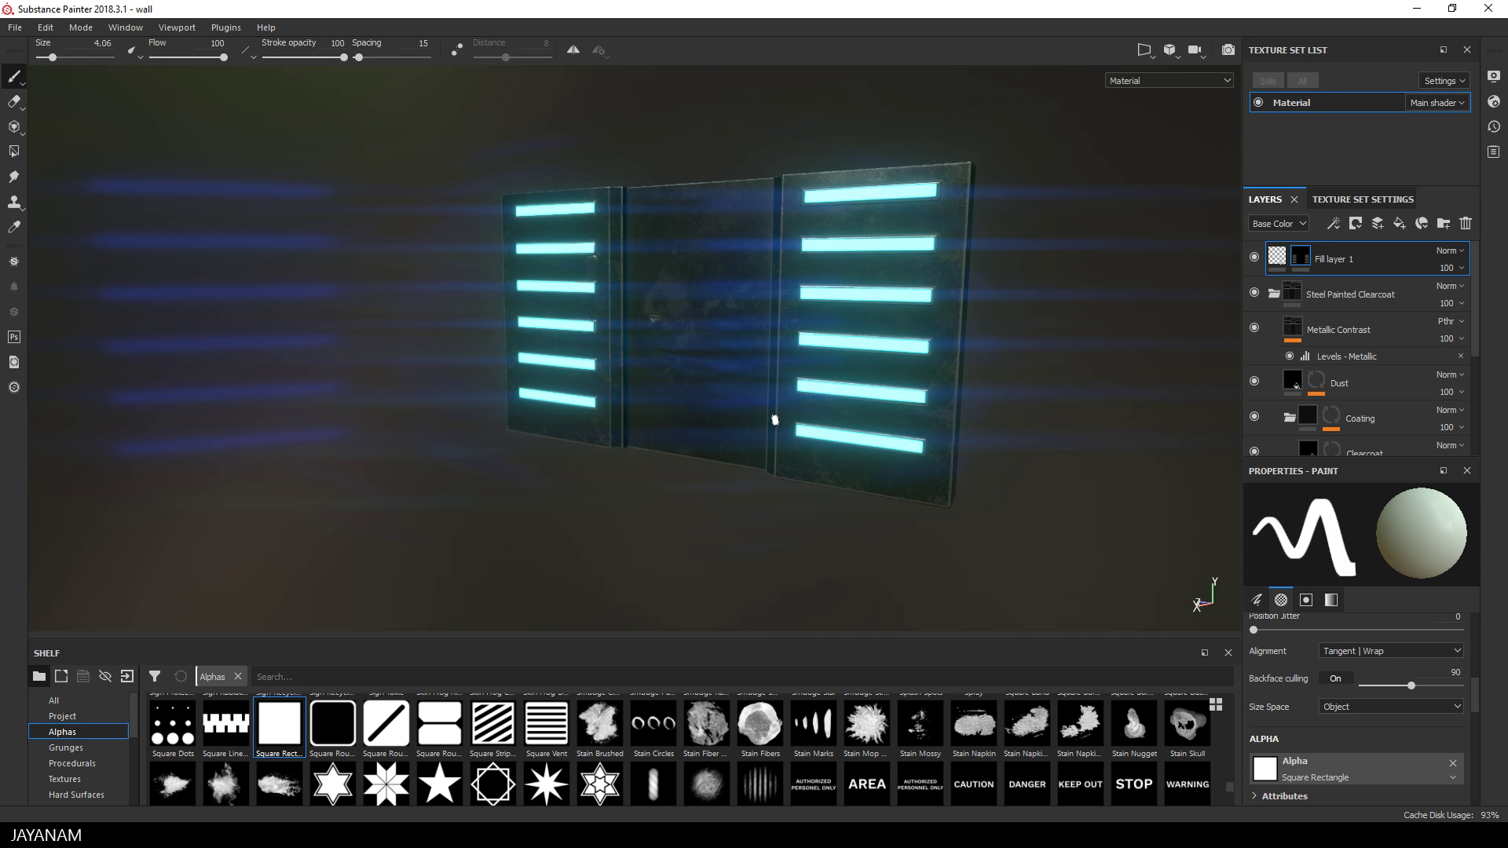
Change the fill layer's emissive colour from cyan to green (0.217, 1.000, 0.134)
{"action": "left_click", "coordinate": [1277, 254]}
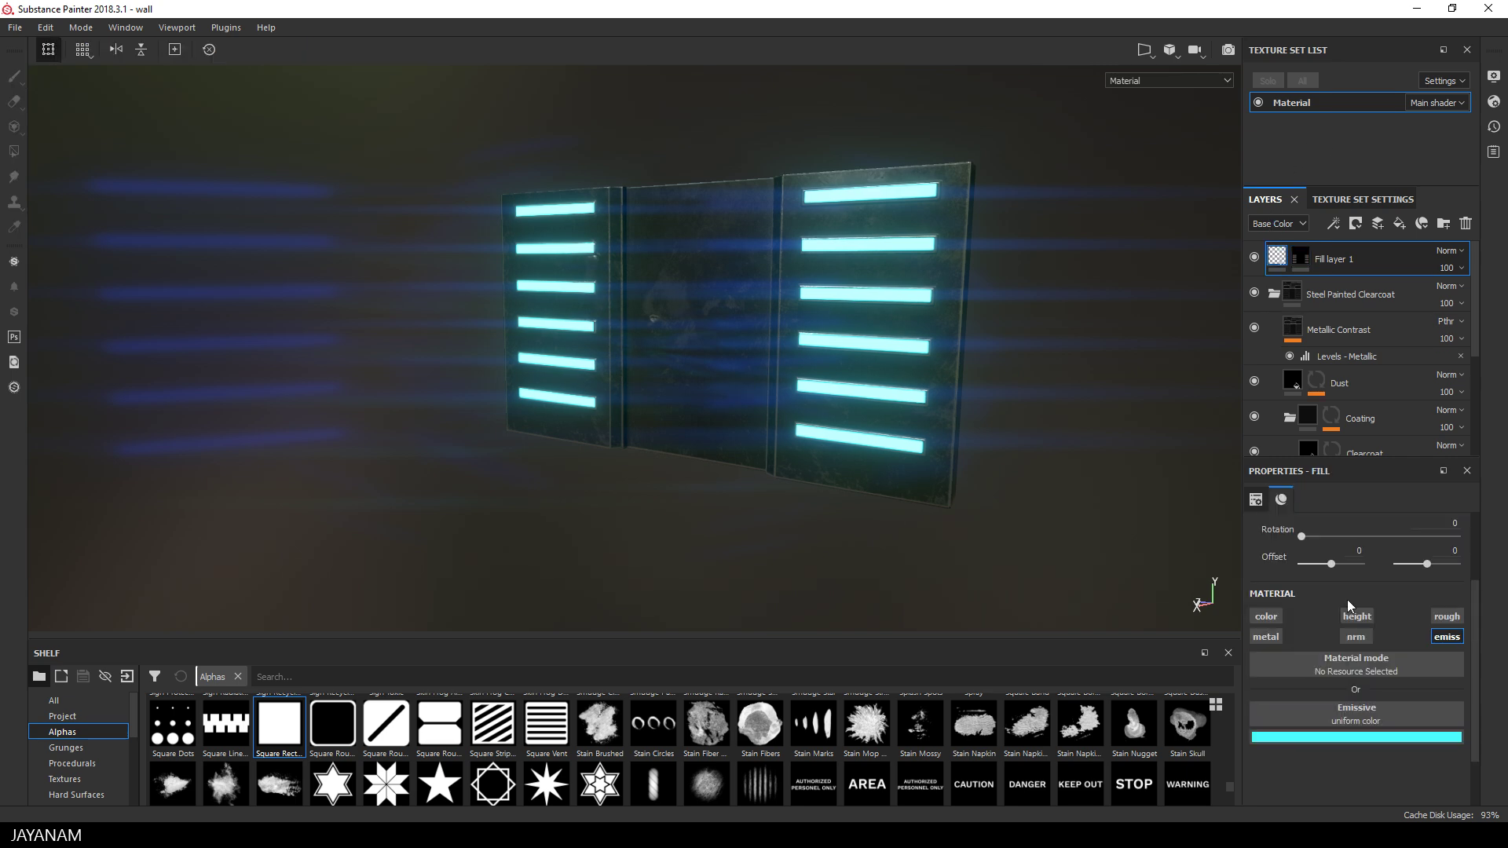
{"action": "left_click", "coordinate": [1341, 736]}
{"action": "left_click_drag", "start_coordinate": [1455, 608], "coordinate": [1458, 625]}
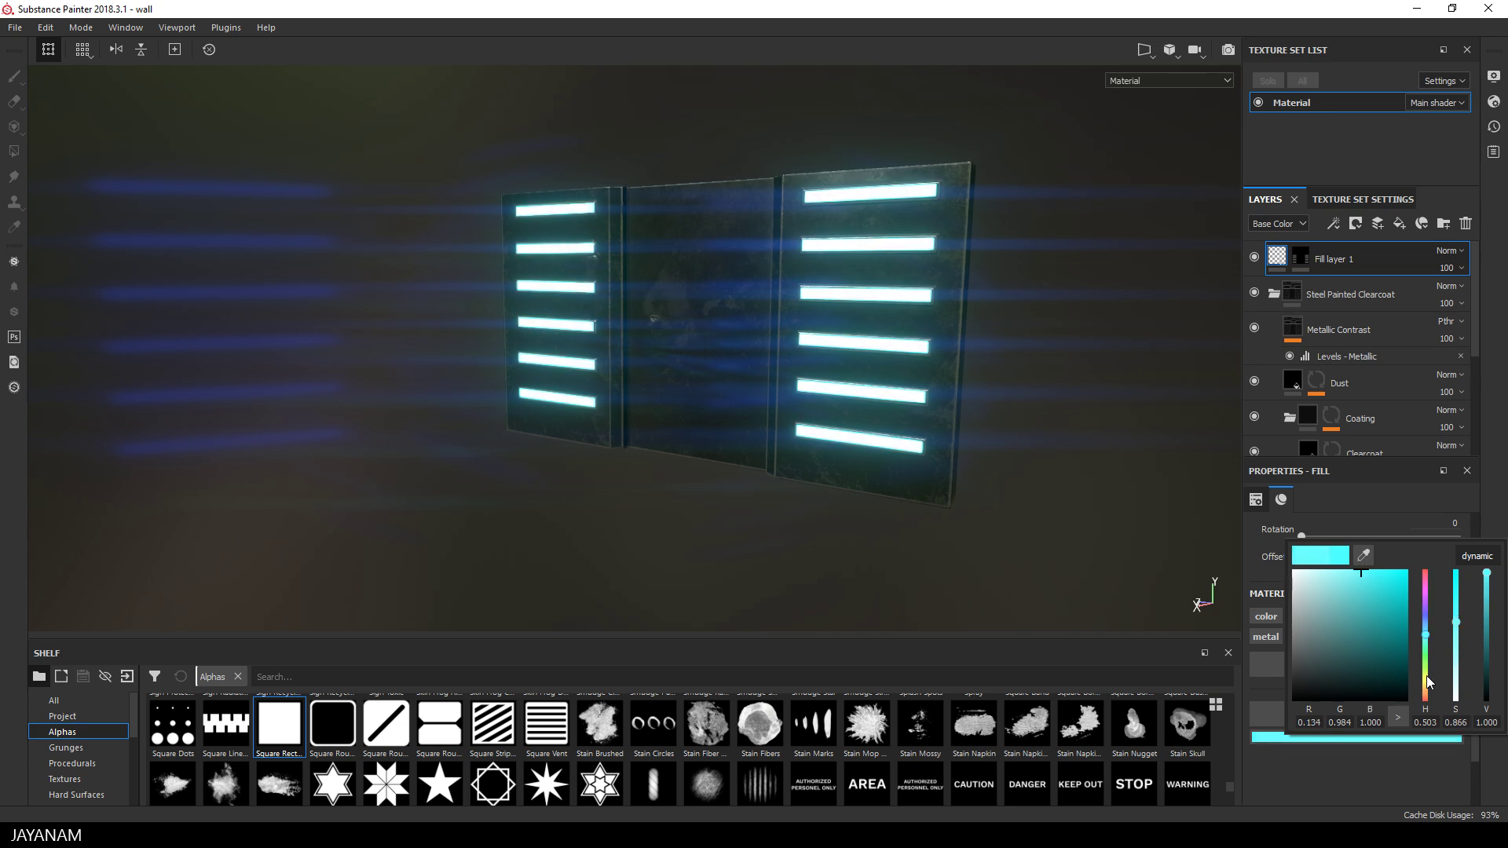
{"action": "left_click_drag", "start_coordinate": [1426, 653], "coordinate": [1430, 666]}
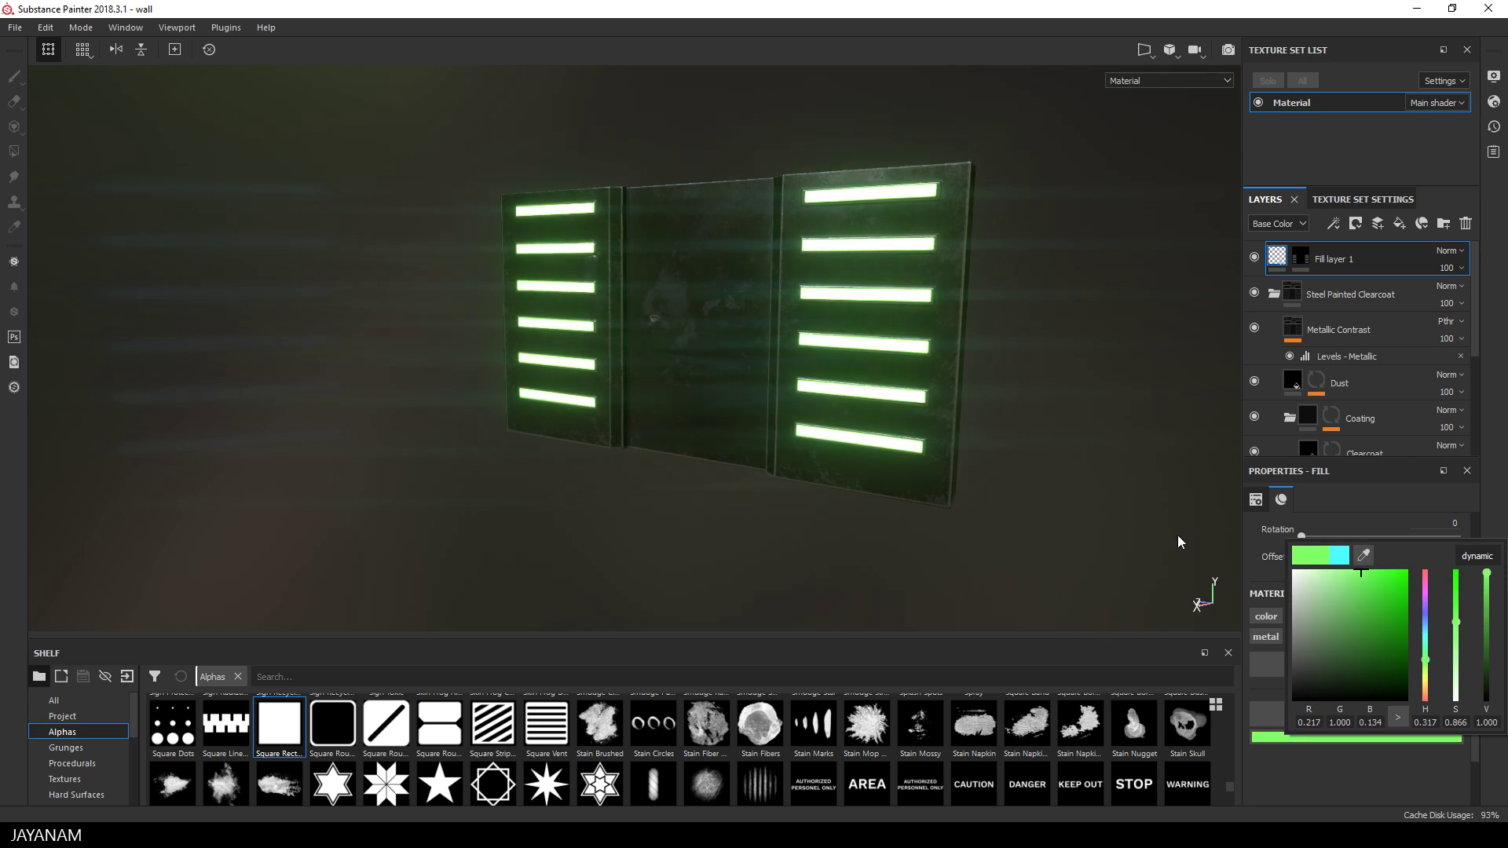
Raise the shader's Emissive Intensity to 15.68
{"action": "left_click", "coordinate": [1494, 102]}
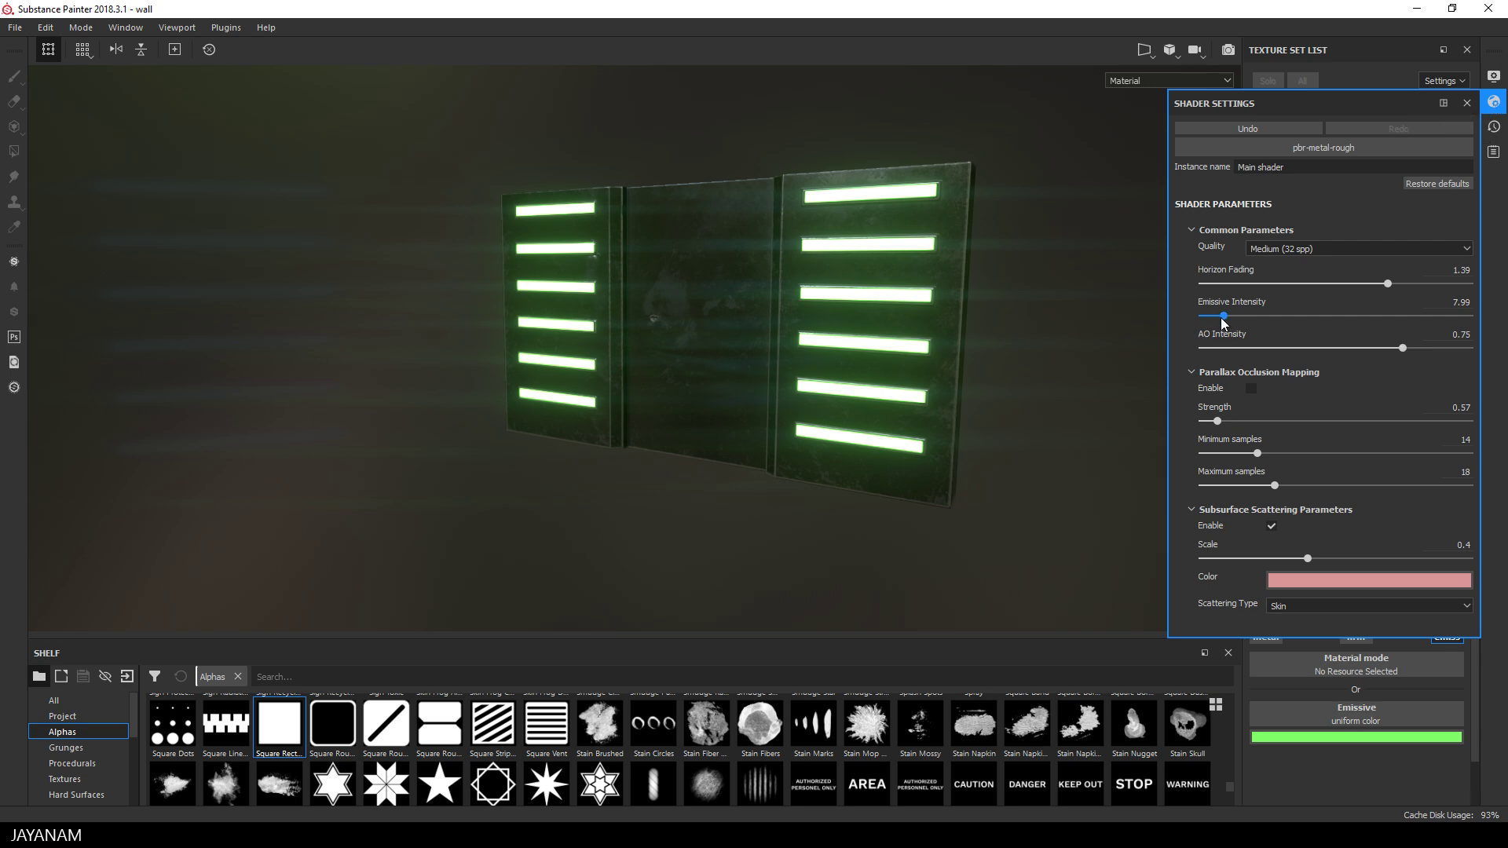
{"action": "mouse_move", "coordinate": [1223, 315]}
{"action": "left_mouse_down"}
{"action": "mouse_move", "coordinate": [1261, 325]}
{"action": "mouse_move", "coordinate": [1245, 328]}
{"action": "left_mouse_up"}
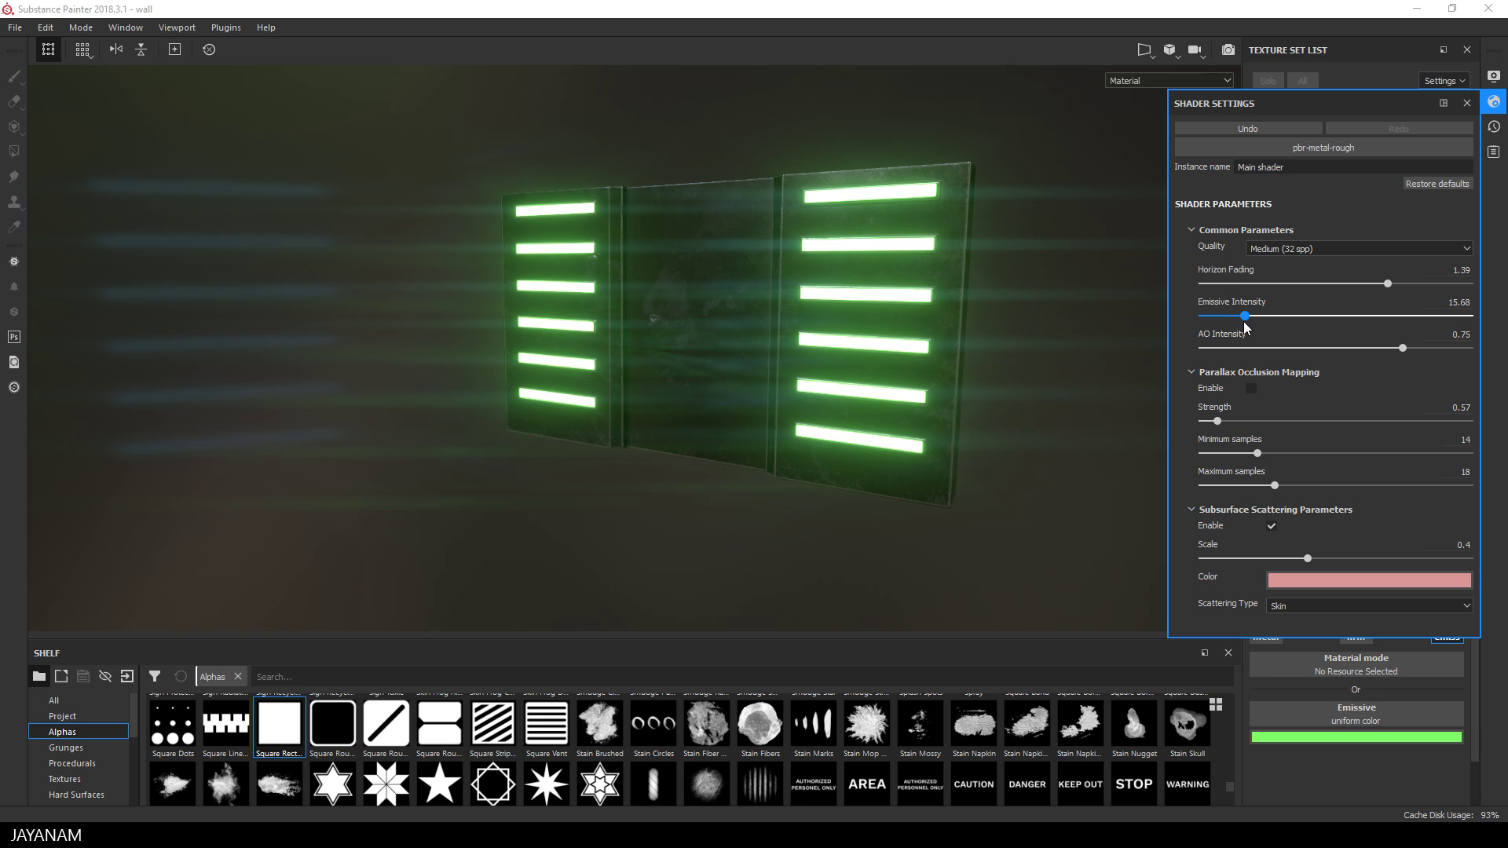
{"action": "left_click", "coordinate": [1467, 103]}
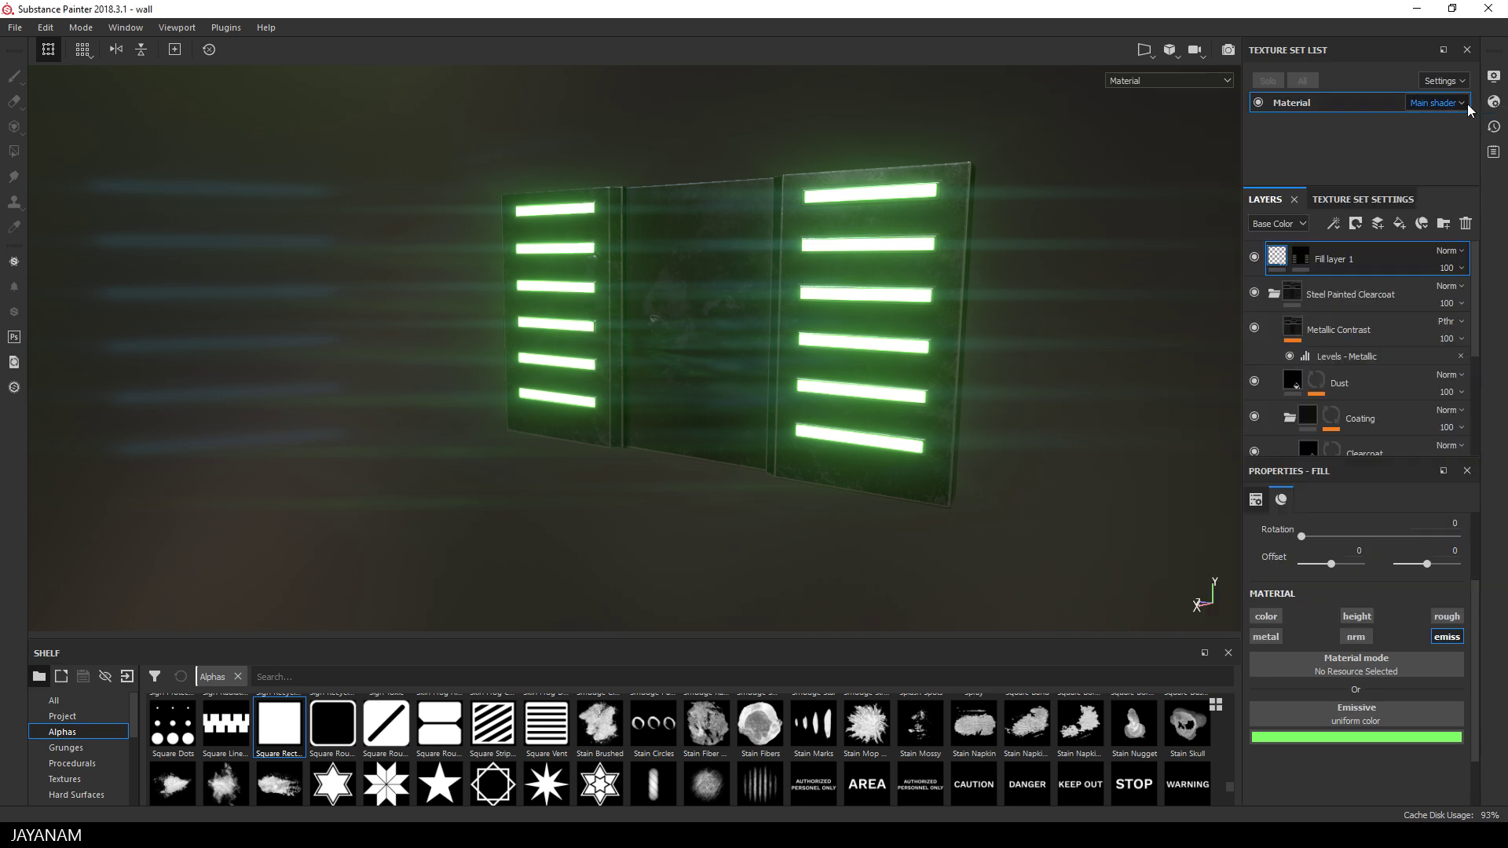
Set Glare luminance to 0.34, threshold to 0.34 and remap factor to 1.45
{"action": "left_click", "coordinate": [1493, 78]}
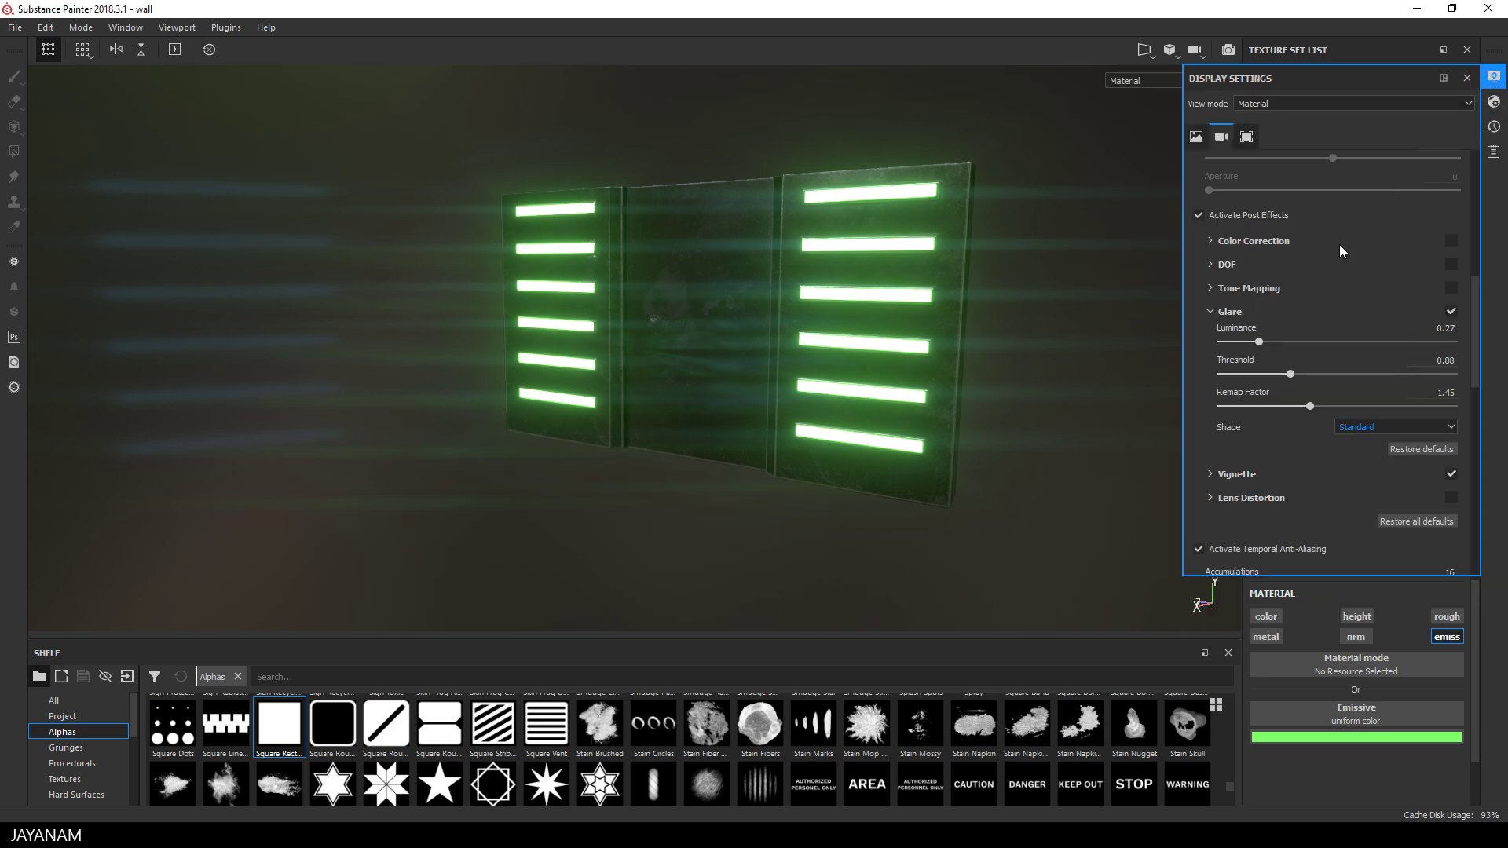
{"action": "mouse_move", "coordinate": [1291, 375]}
{"action": "left_mouse_down"}
{"action": "mouse_move", "coordinate": [1229, 374]}
{"action": "mouse_move", "coordinate": [1263, 373]}
{"action": "left_mouse_up"}
{"action": "mouse_move", "coordinate": [1259, 342]}
{"action": "left_mouse_down"}
{"action": "mouse_move", "coordinate": [1273, 342]}
{"action": "mouse_move", "coordinate": [1264, 355]}
{"action": "left_mouse_up"}
{"action": "left_click_drag", "start_coordinate": [1323, 407], "coordinate": [1310, 407]}
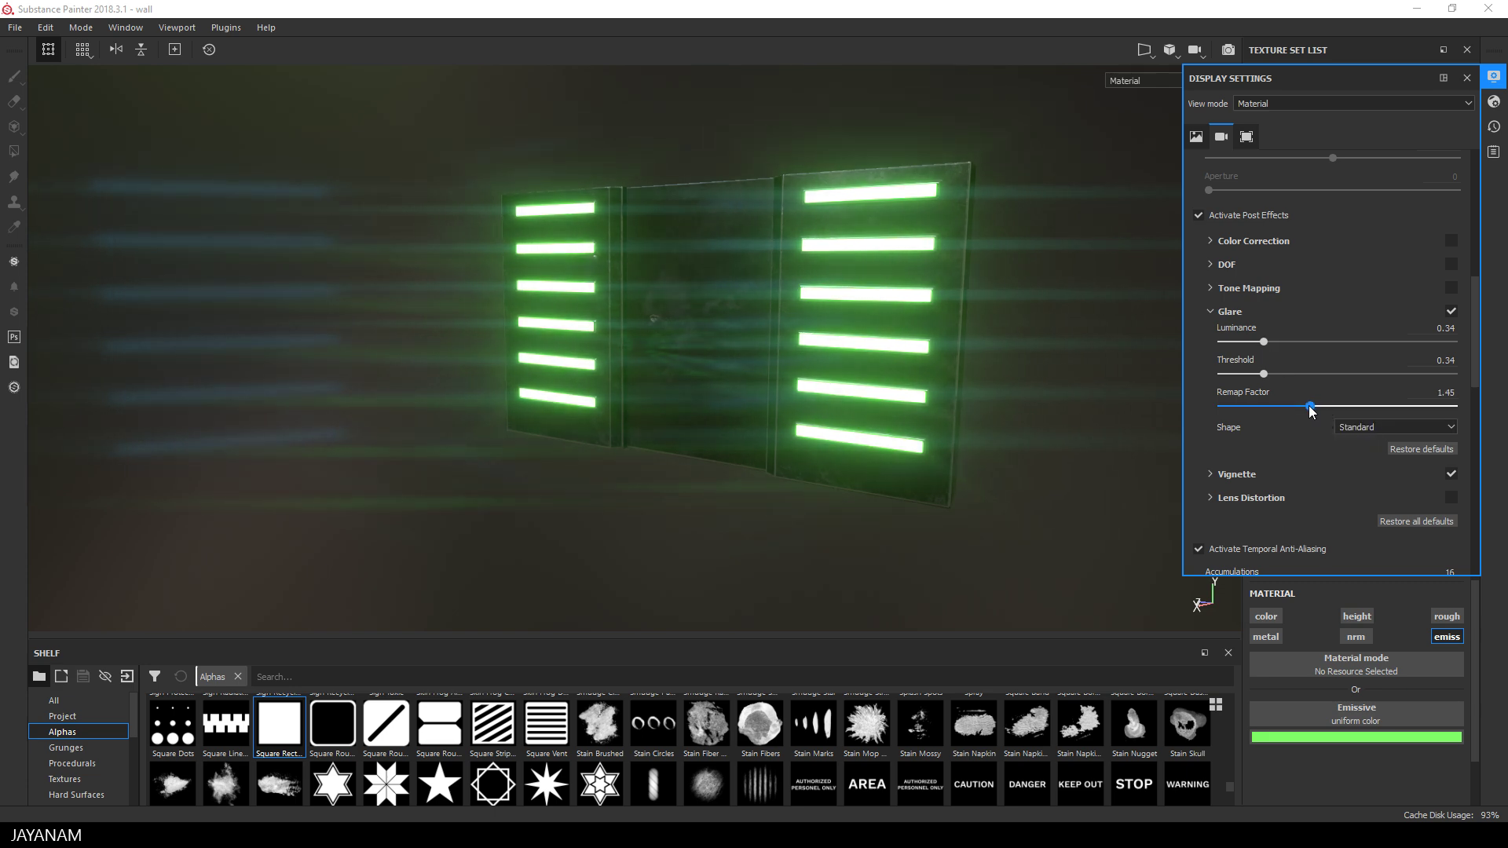
{"action": "left_click", "coordinate": [1382, 428]}
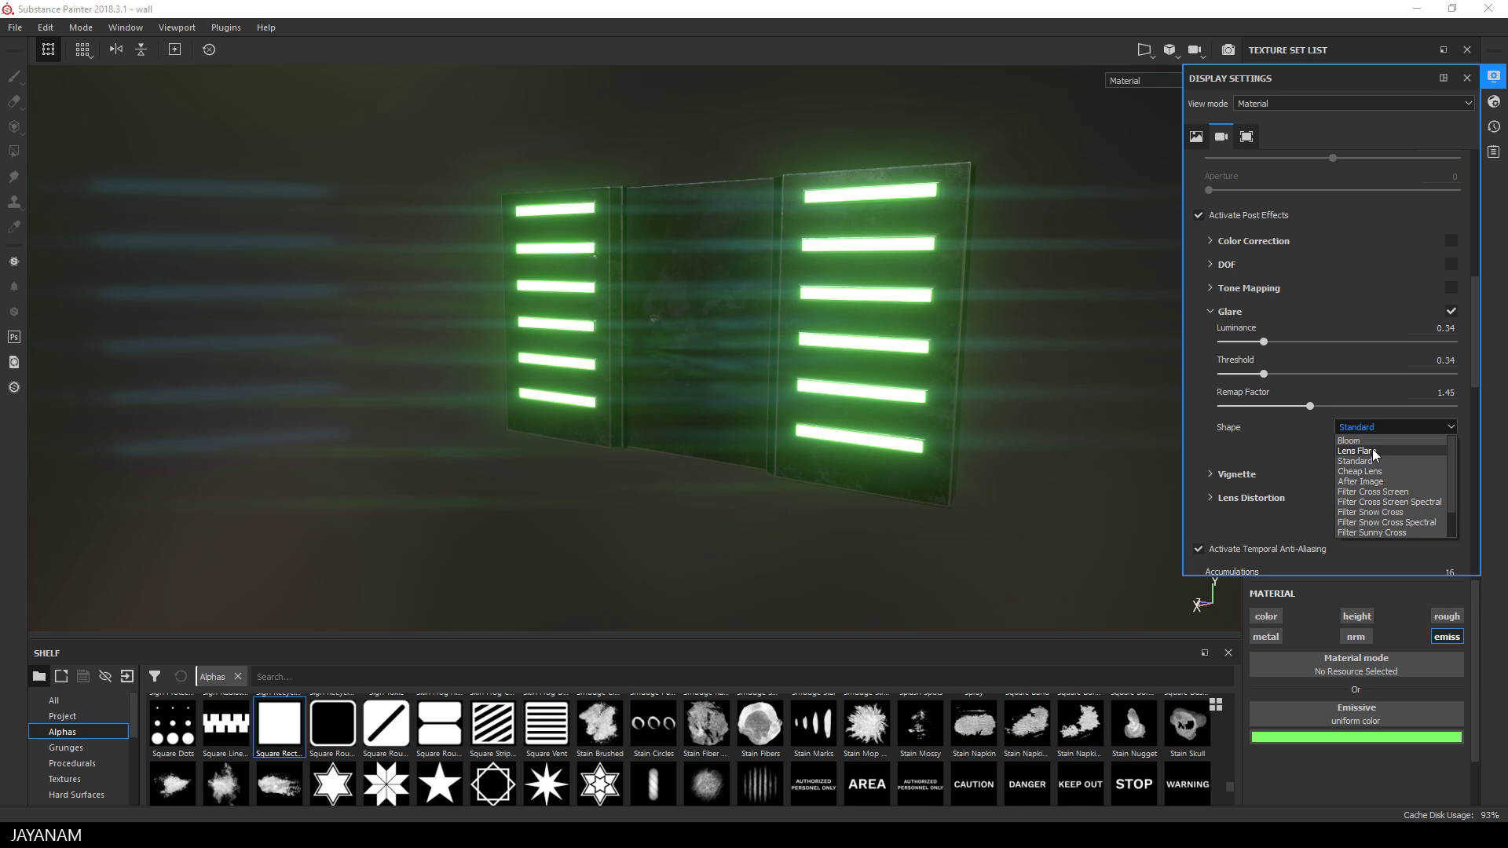
Try Filter Cross Screen, then set glare shape to Bloom and inspect the wall
{"action": "left_click", "coordinate": [1387, 492]}
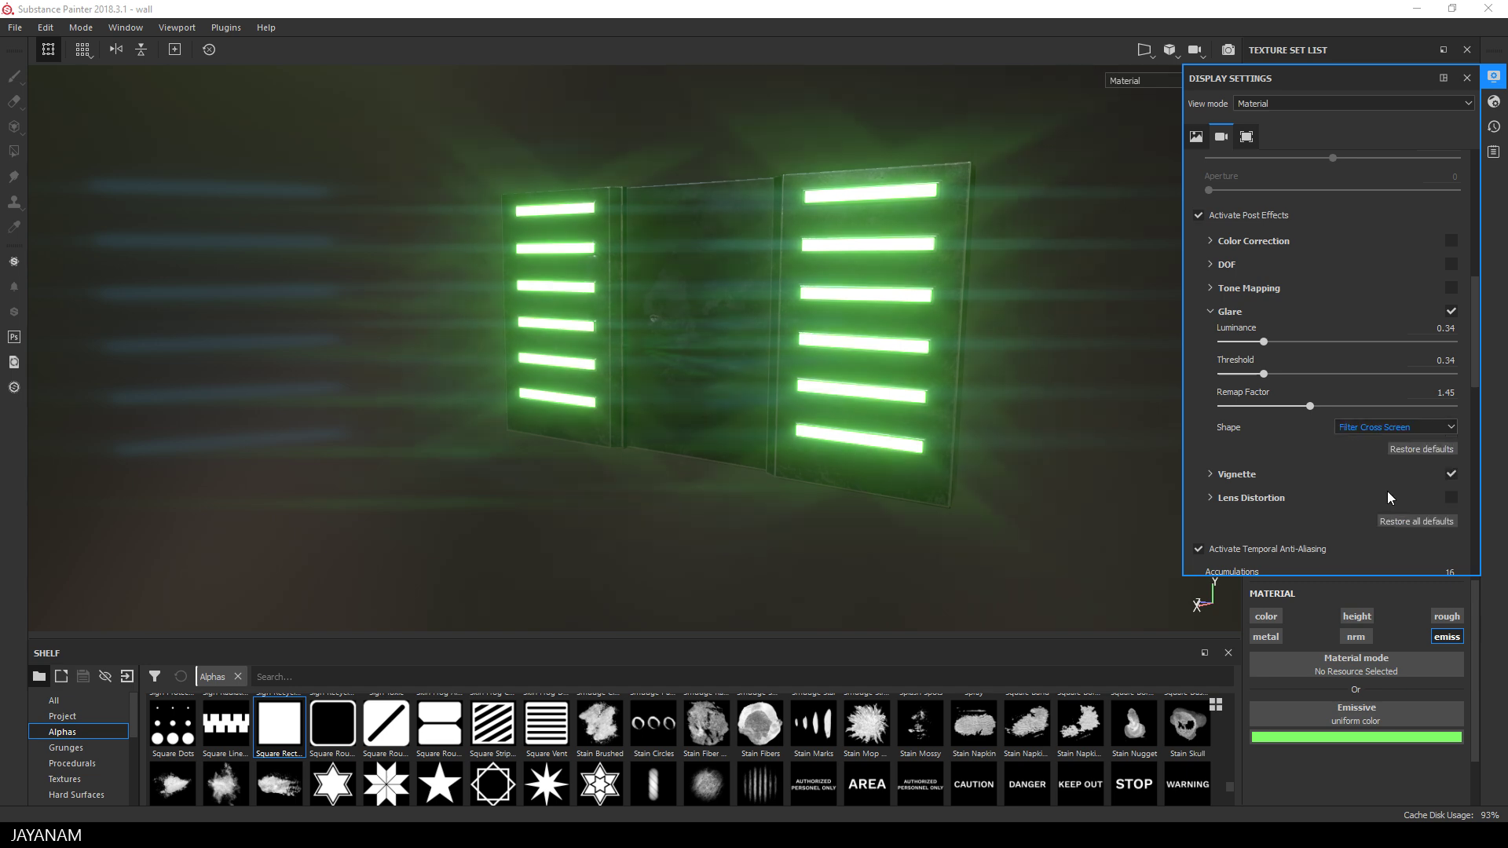
{"action": "left_click", "coordinate": [1379, 427]}
{"action": "left_click", "coordinate": [1375, 437]}
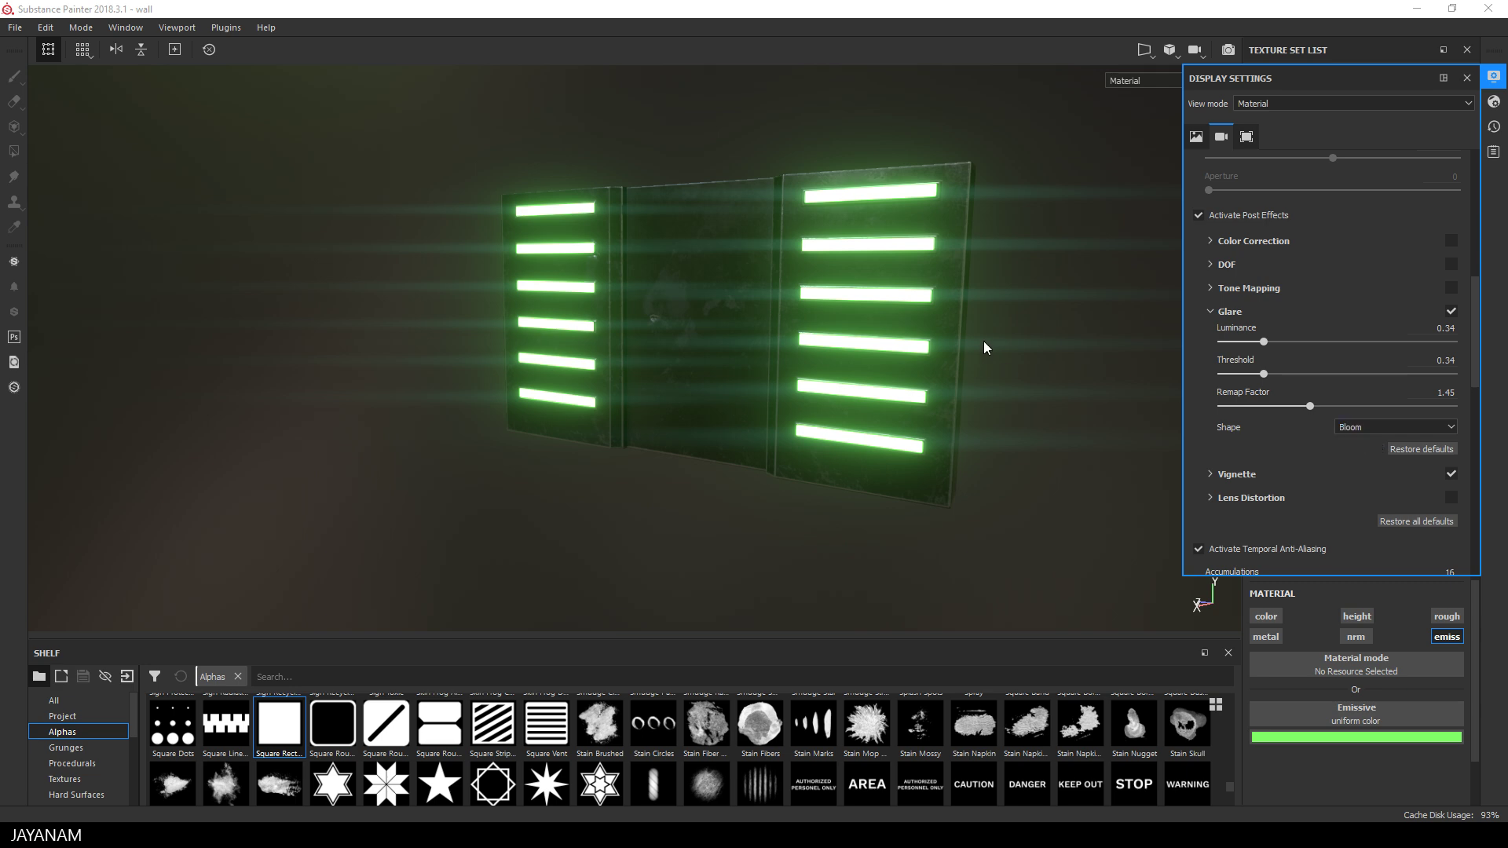
{"action": "mouse_move", "coordinate": [953, 337]}
{"action": "left_mouse_down", "text": "alt"}
{"action": "mouse_move", "coordinate": [1050, 306]}
{"action": "mouse_move", "coordinate": [953, 351]}
{"action": "left_mouse_up", "text": "alt"}
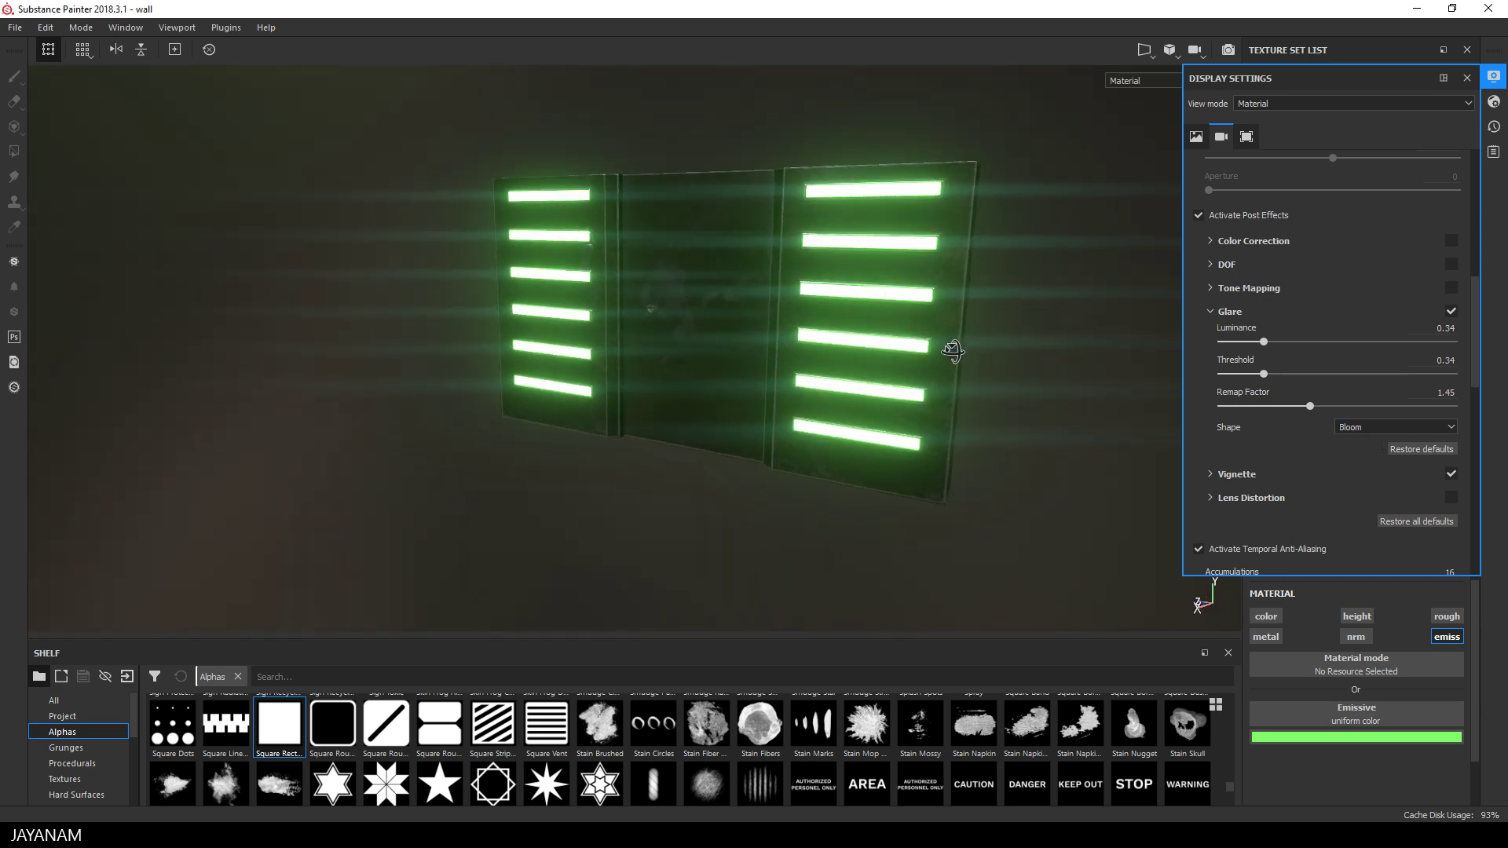
{"action": "middle_click_drag", "start_coordinate": [953, 351], "coordinate": [914, 325], "text": "alt"}
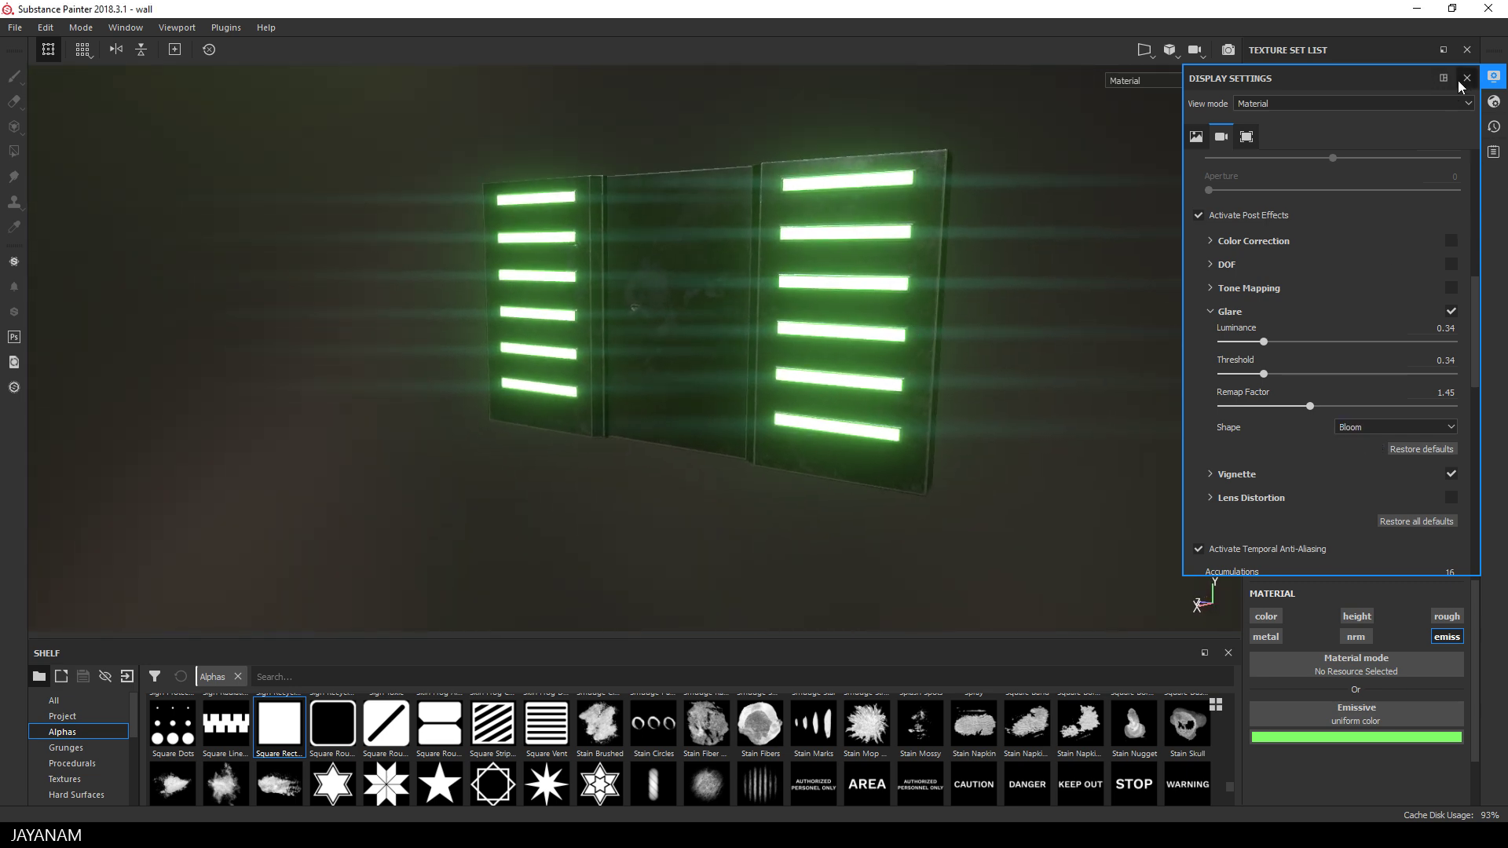
Stamp a glowing downward triangle on the centre panel using Arrow Negative alpha at size 53
{"action": "left_click", "coordinate": [1467, 77]}
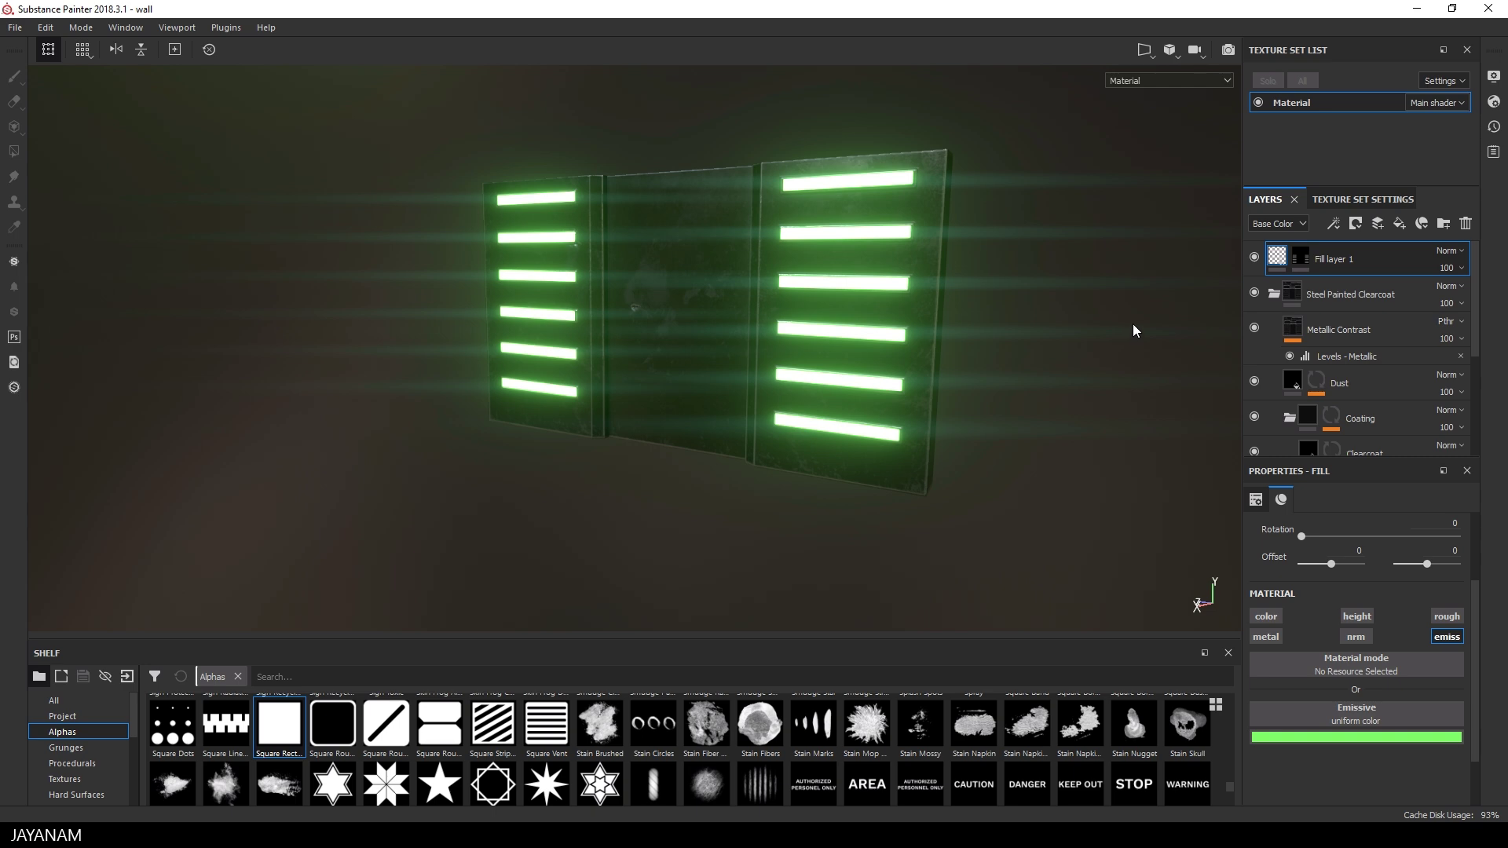
{"action": "scroll", "coordinate": [526, 778], "scroll_direction": "up", "scroll_amount": 3}
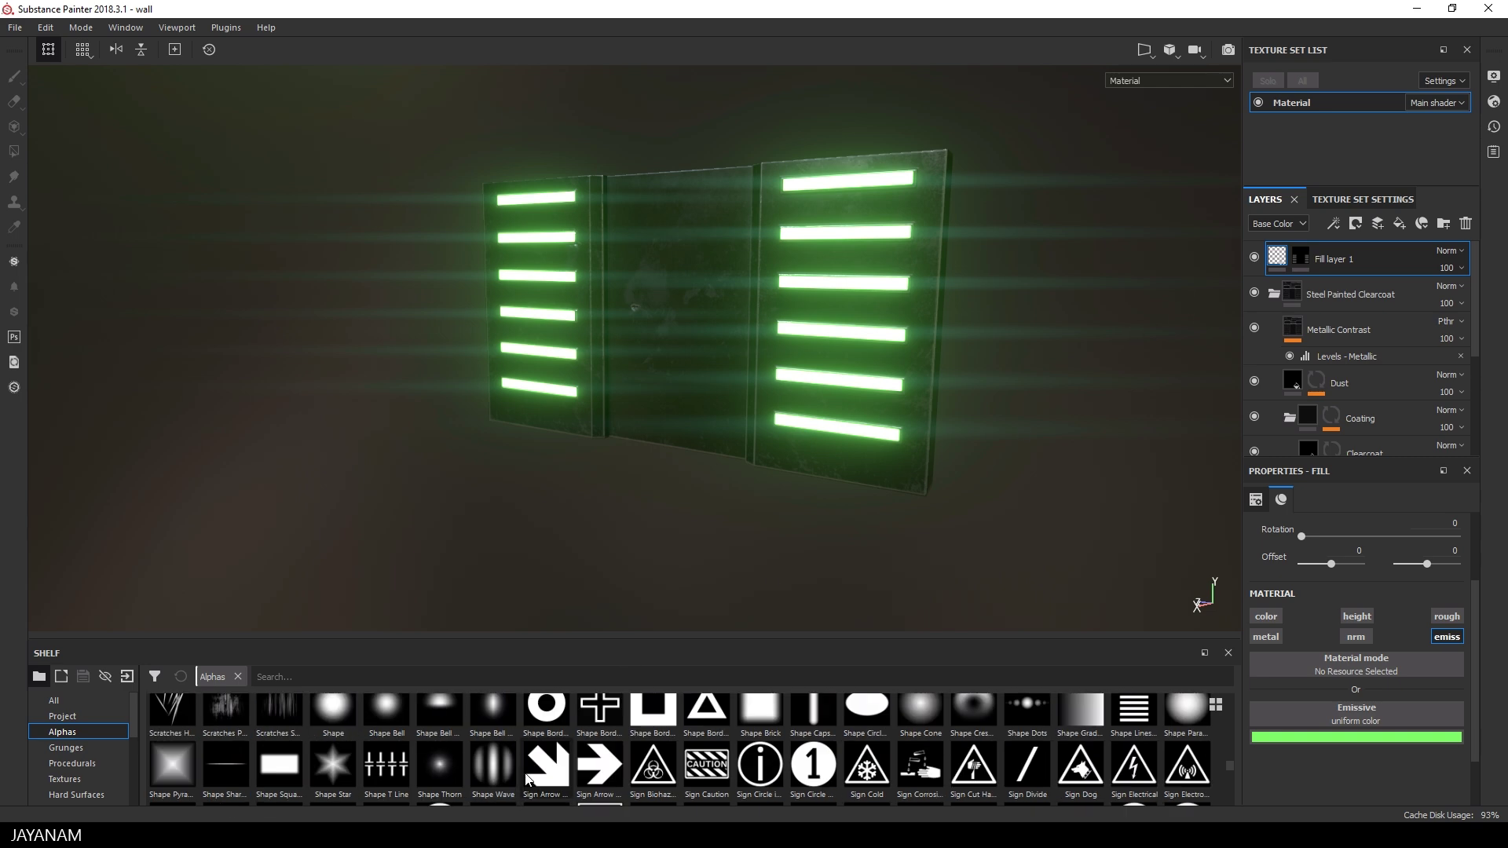
{"action": "scroll", "coordinate": [526, 777], "scroll_direction": "up", "scroll_amount": 6}
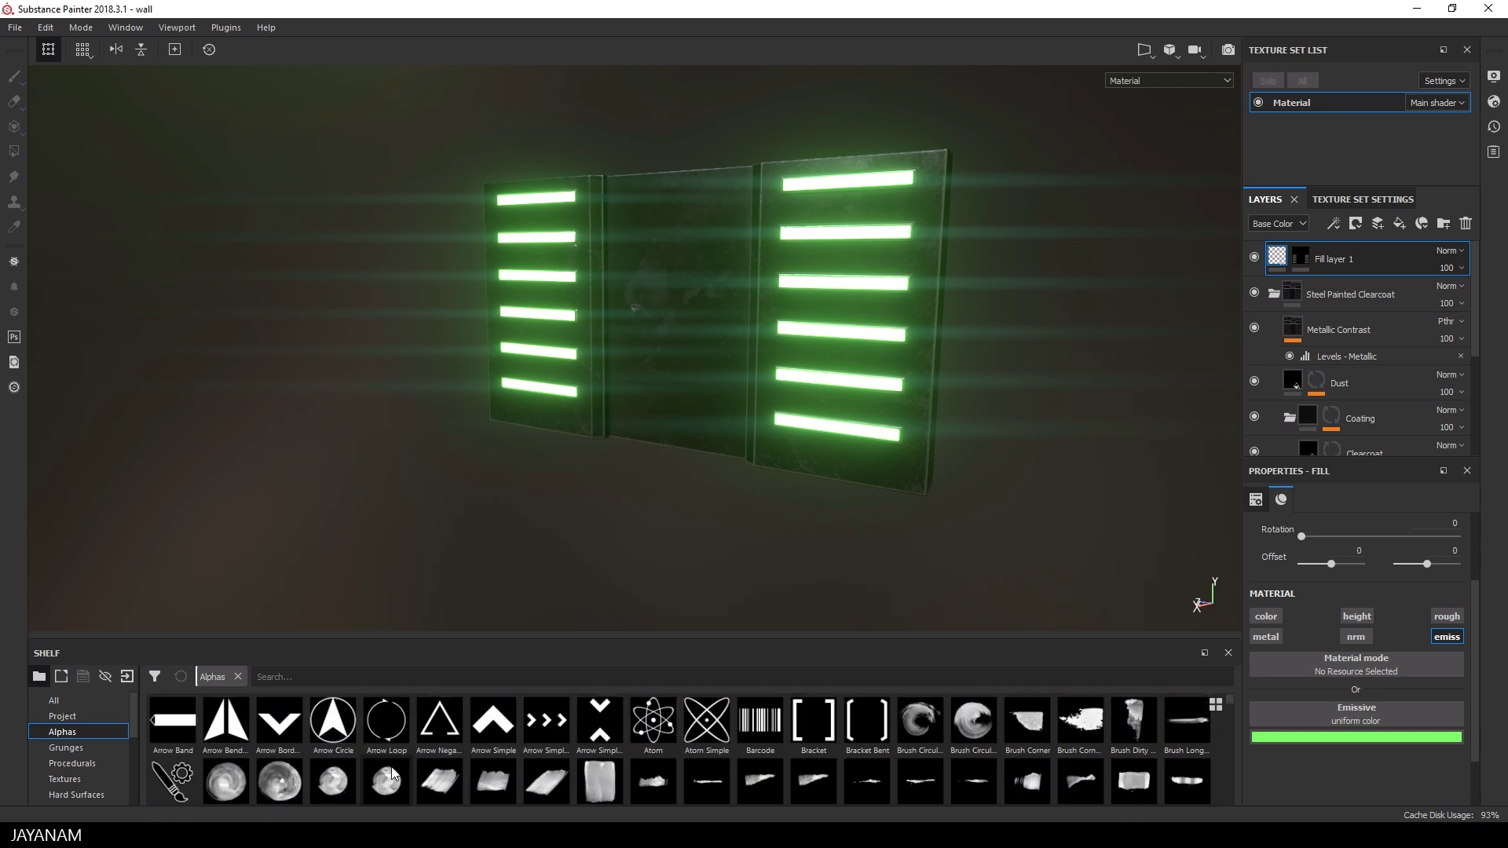
{"action": "left_click_drag", "start_coordinate": [832, 361], "coordinate": [902, 390], "text": "alt+shift"}
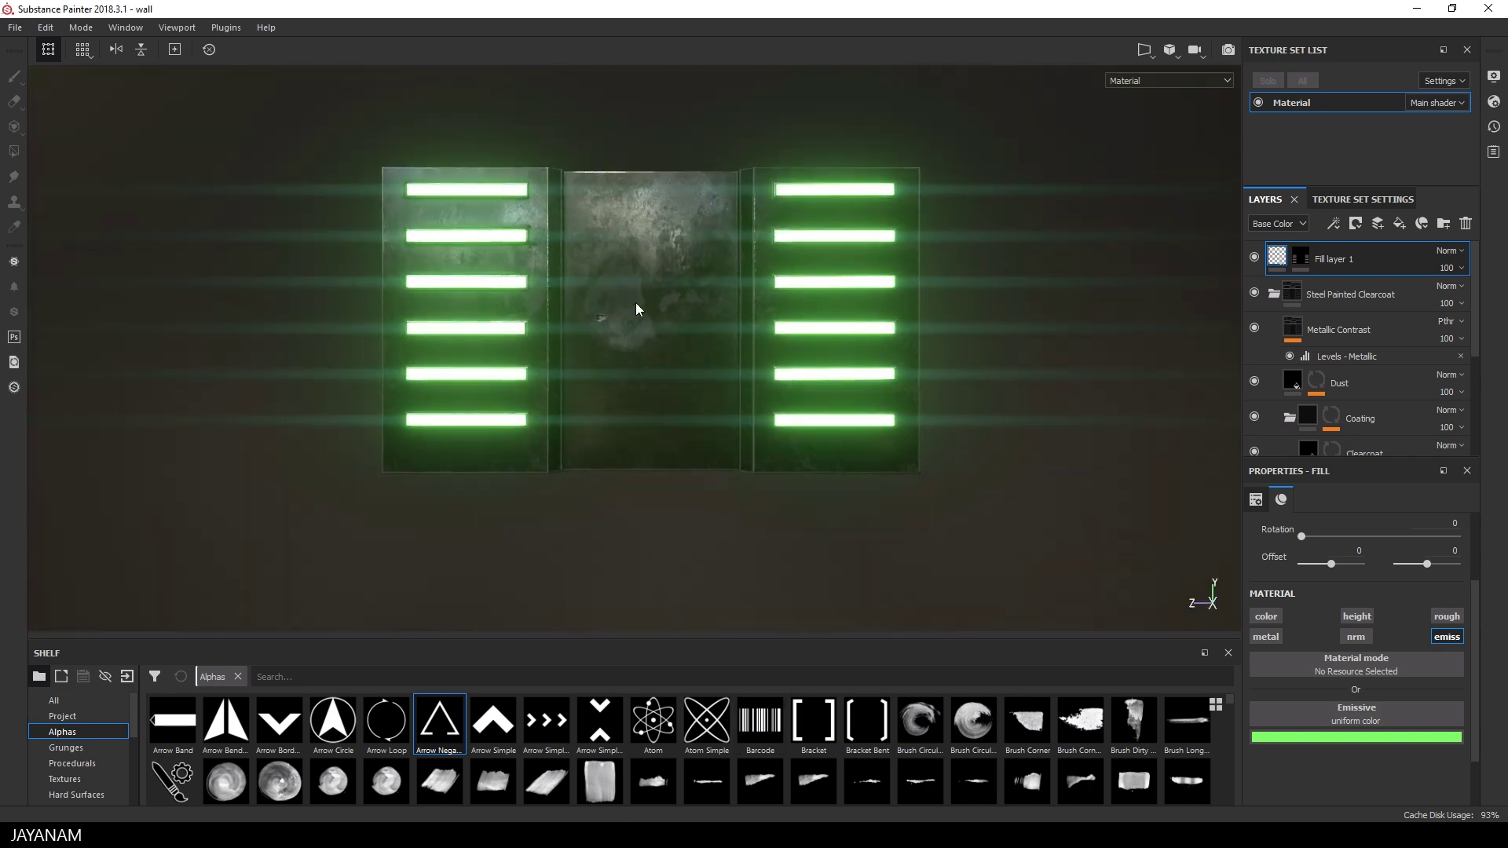
{"action": "left_click", "coordinate": [1302, 258]}
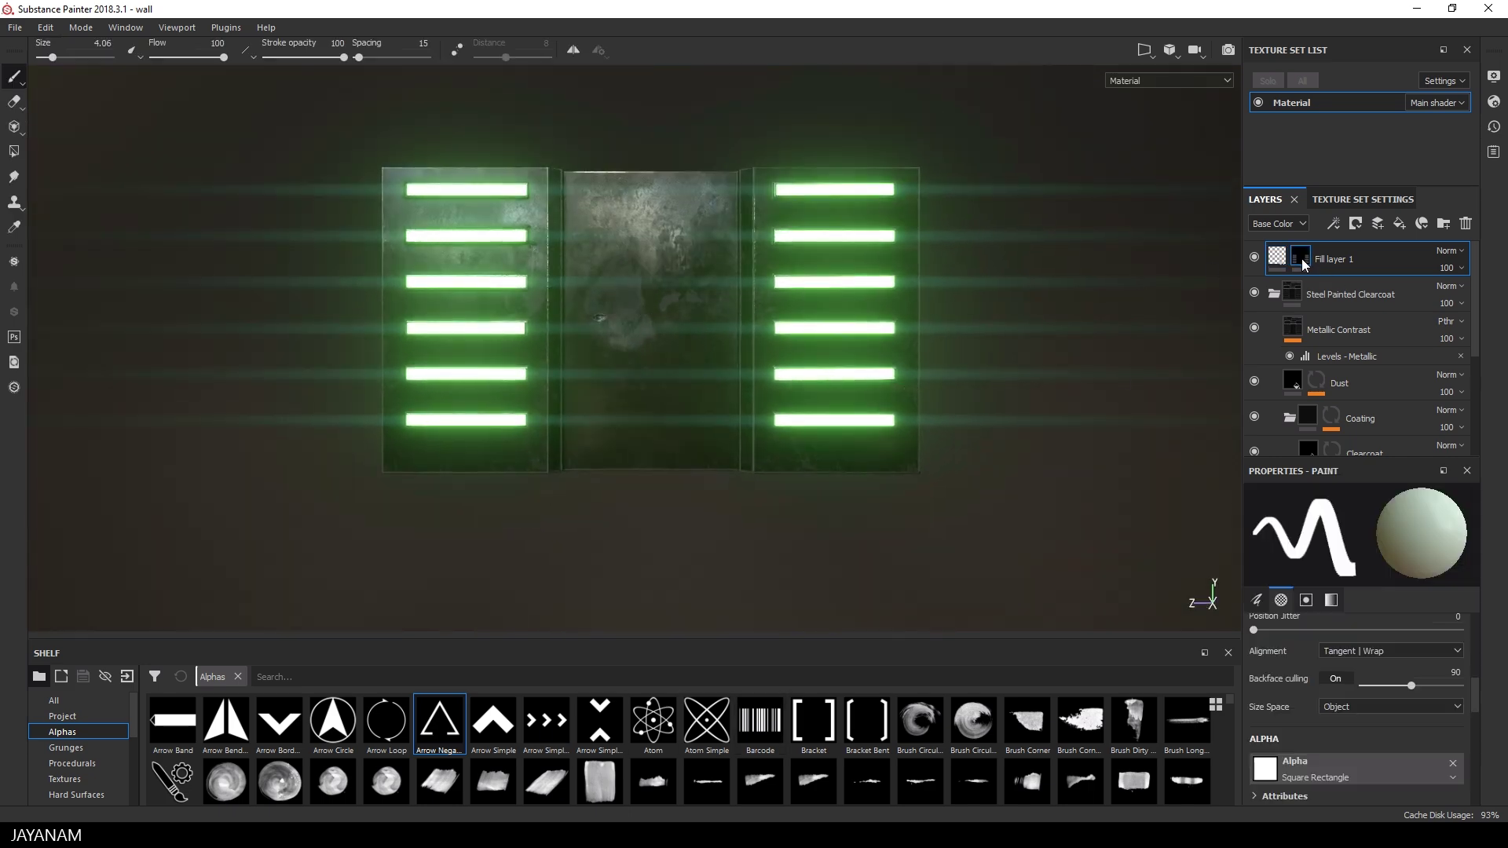
{"action": "left_click", "coordinate": [439, 724]}
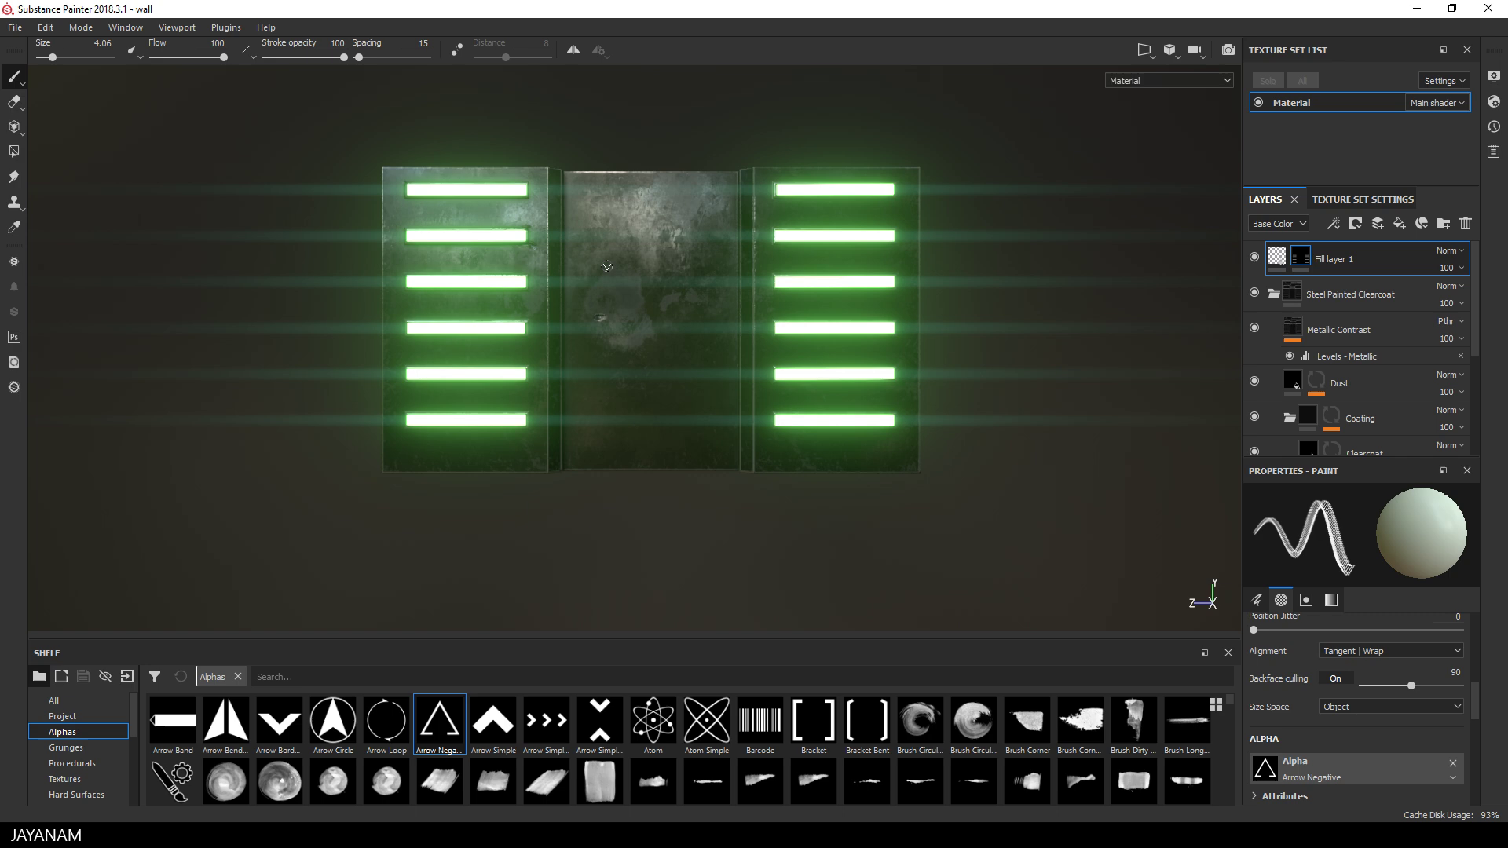
{"action": "right_click_drag", "start_coordinate": [636, 308], "coordinate": [647, 324], "text": "ctrl"}
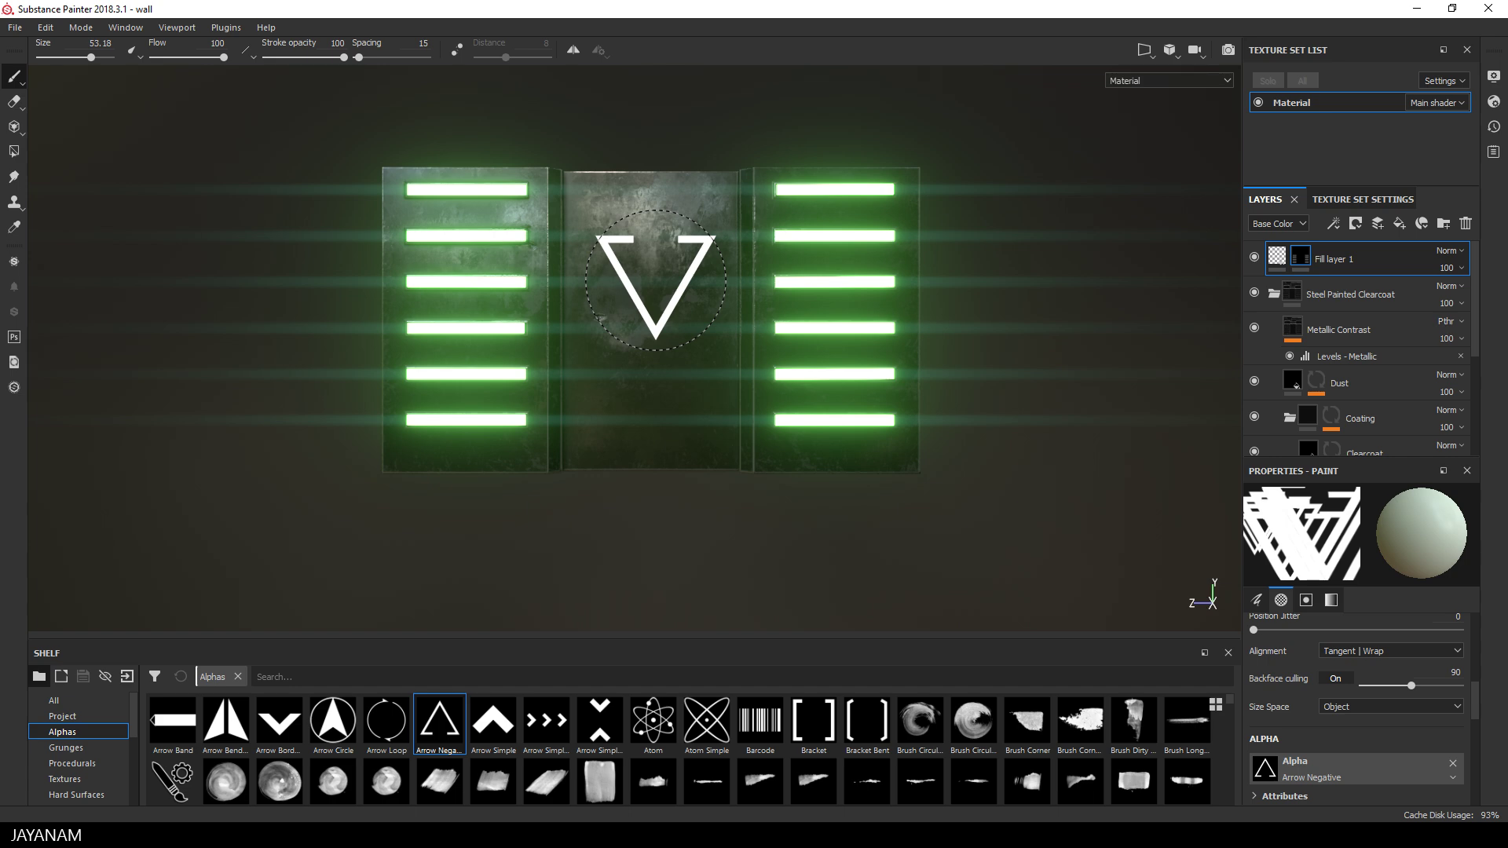
{"action": "left_click", "coordinate": [656, 280]}
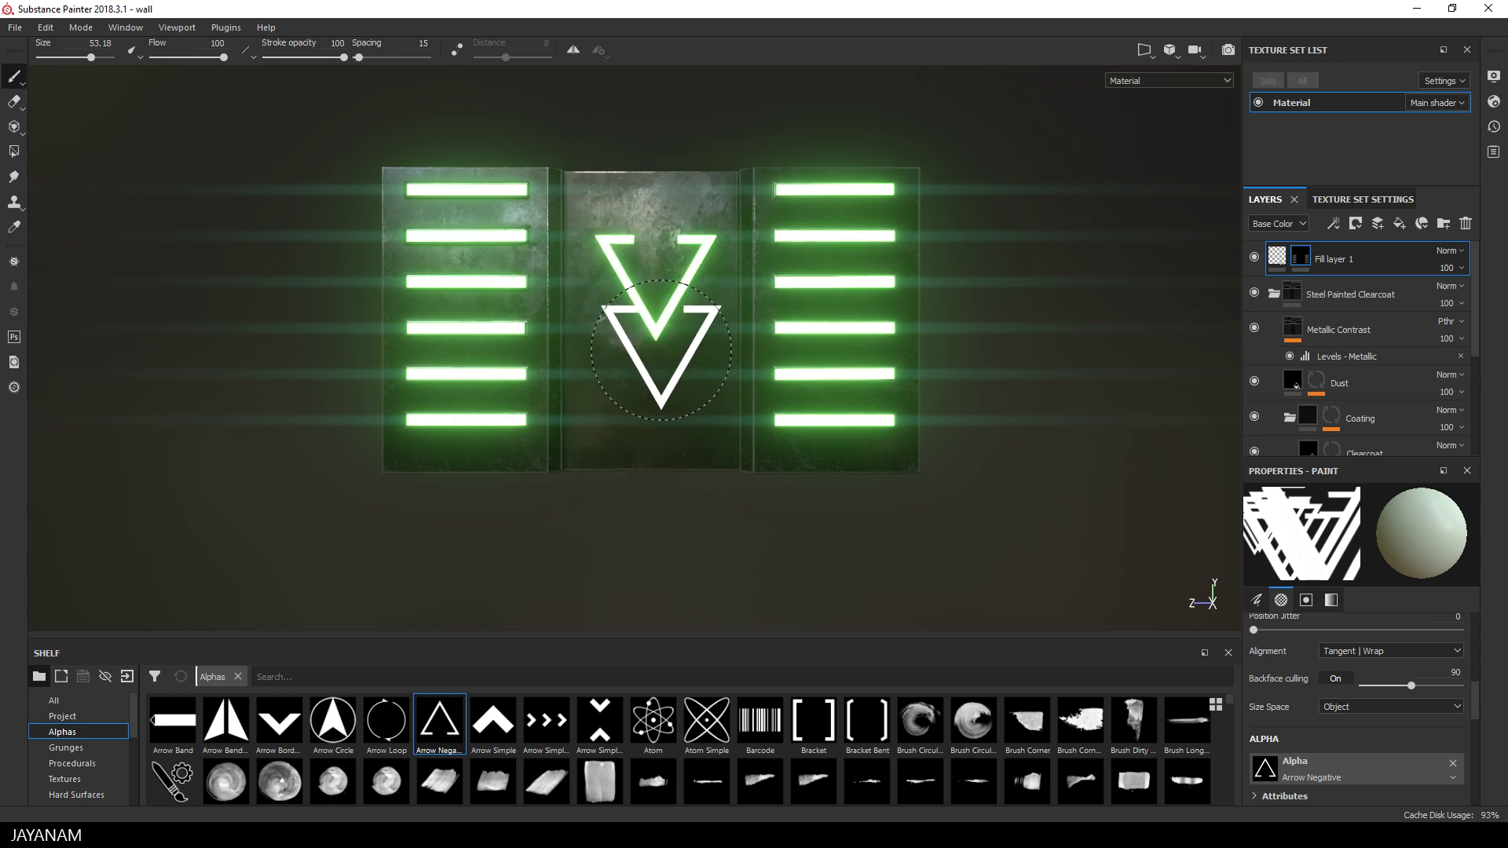
Set the brush angle to 0 and orbit out to view the whole panel
{"action": "scroll", "coordinate": [1404, 707], "scroll_direction": "up", "scroll_amount": 2}
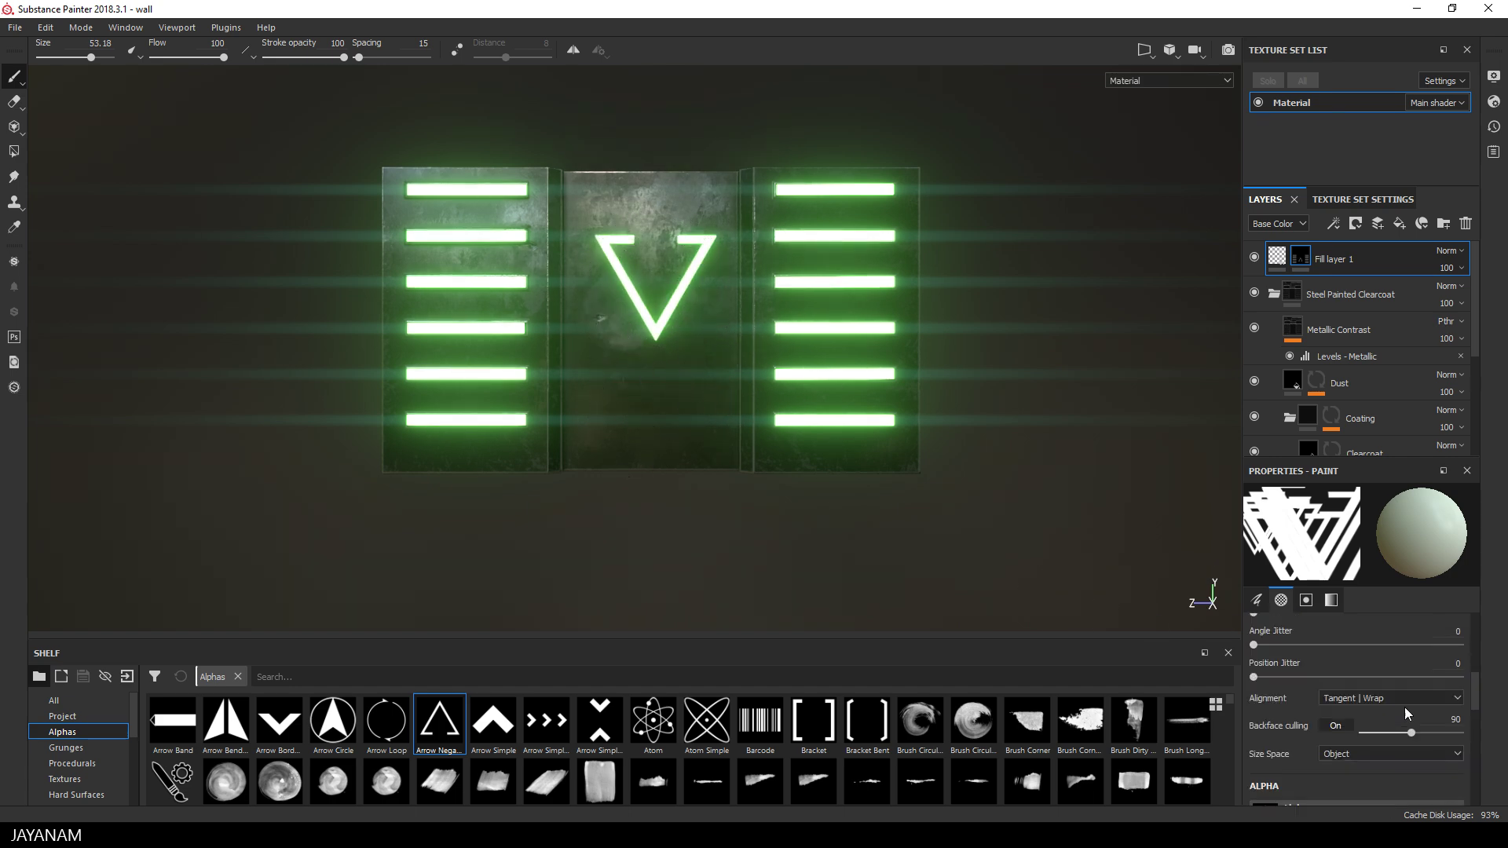
{"action": "scroll", "coordinate": [1404, 706], "scroll_direction": "up", "scroll_amount": 8}
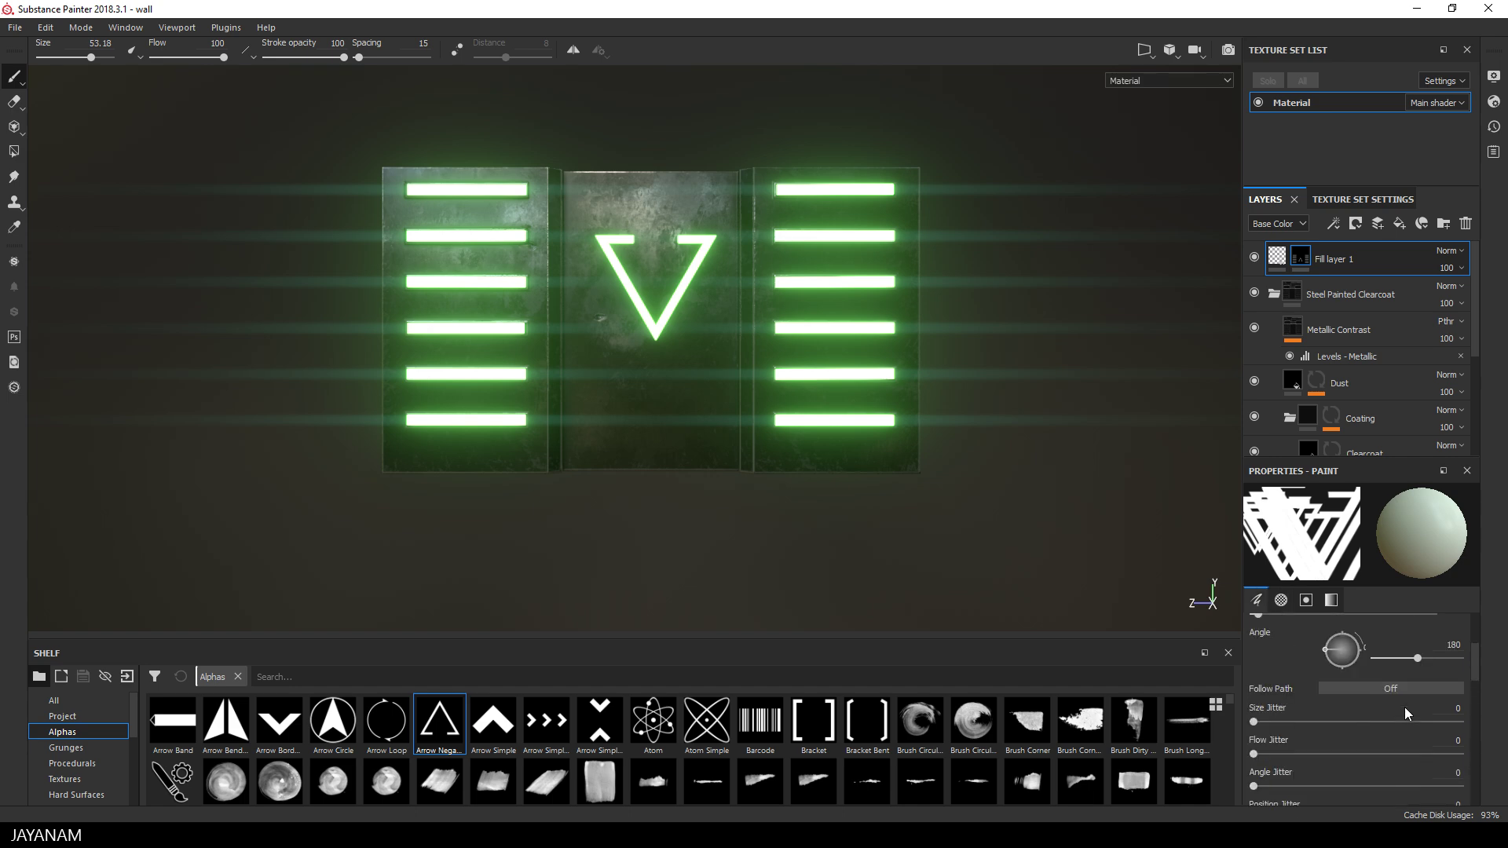
{"action": "left_click", "coordinate": [1440, 695]}
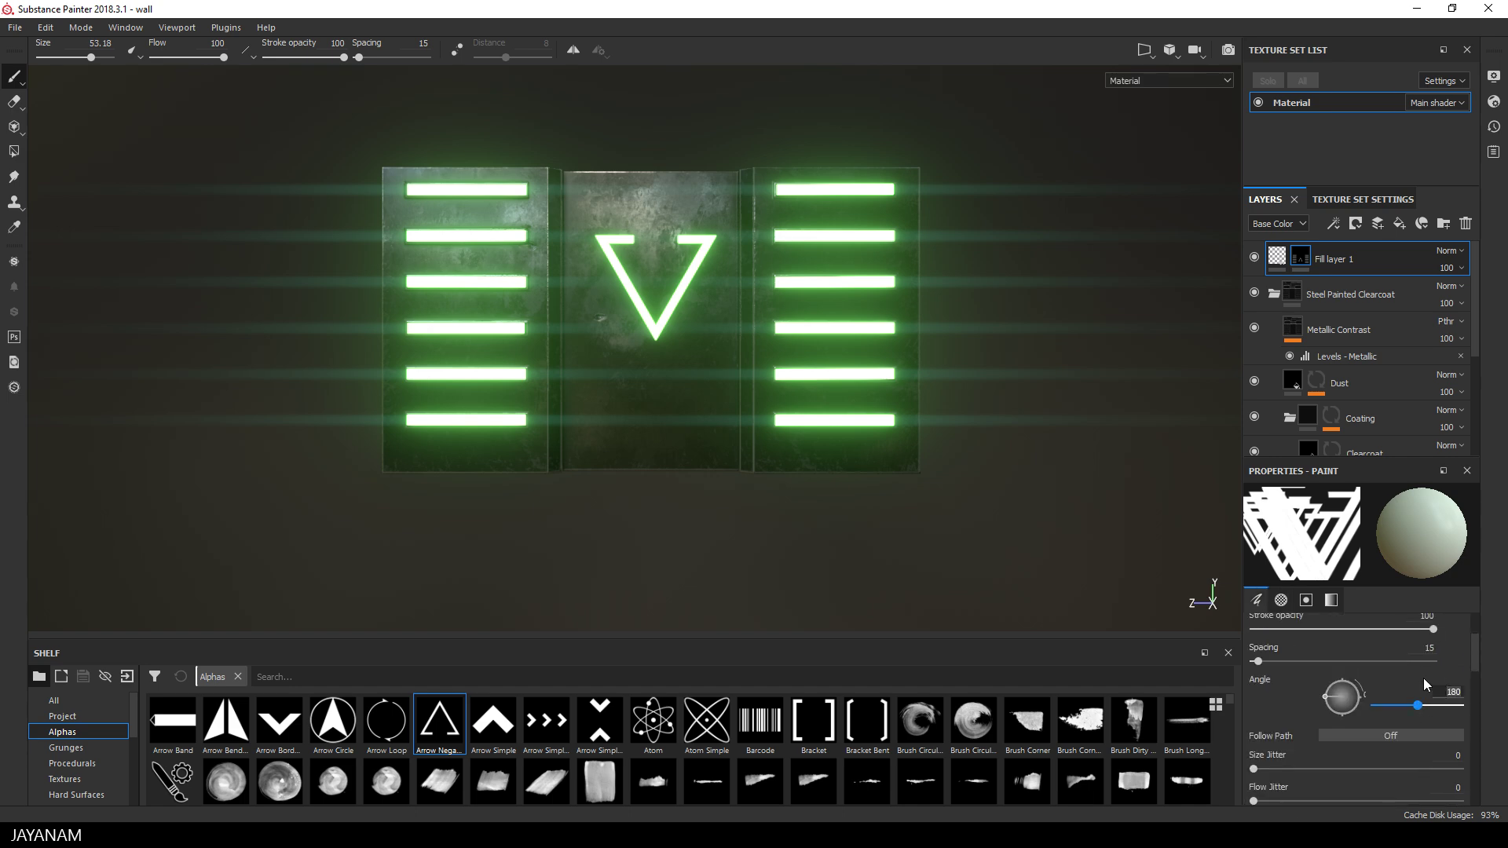
{"action": "type", "text": "0"}
{"action": "key", "text": "Return"}
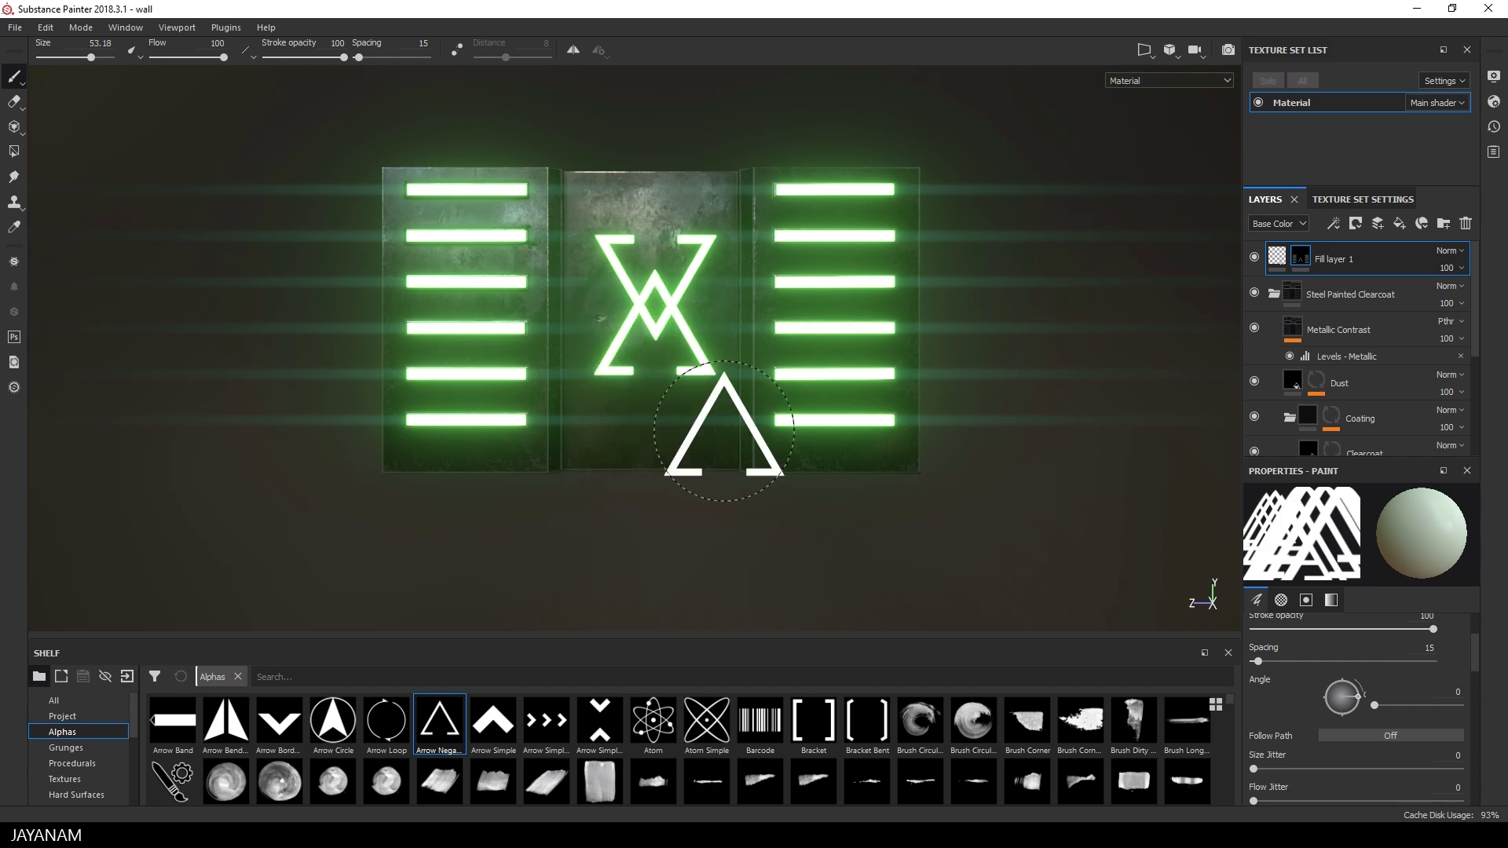
{"action": "left_click_drag", "start_coordinate": [990, 380], "coordinate": [815, 395], "text": "alt"}
{"action": "right_click_drag", "start_coordinate": [815, 395], "coordinate": [902, 414], "text": "alt"}
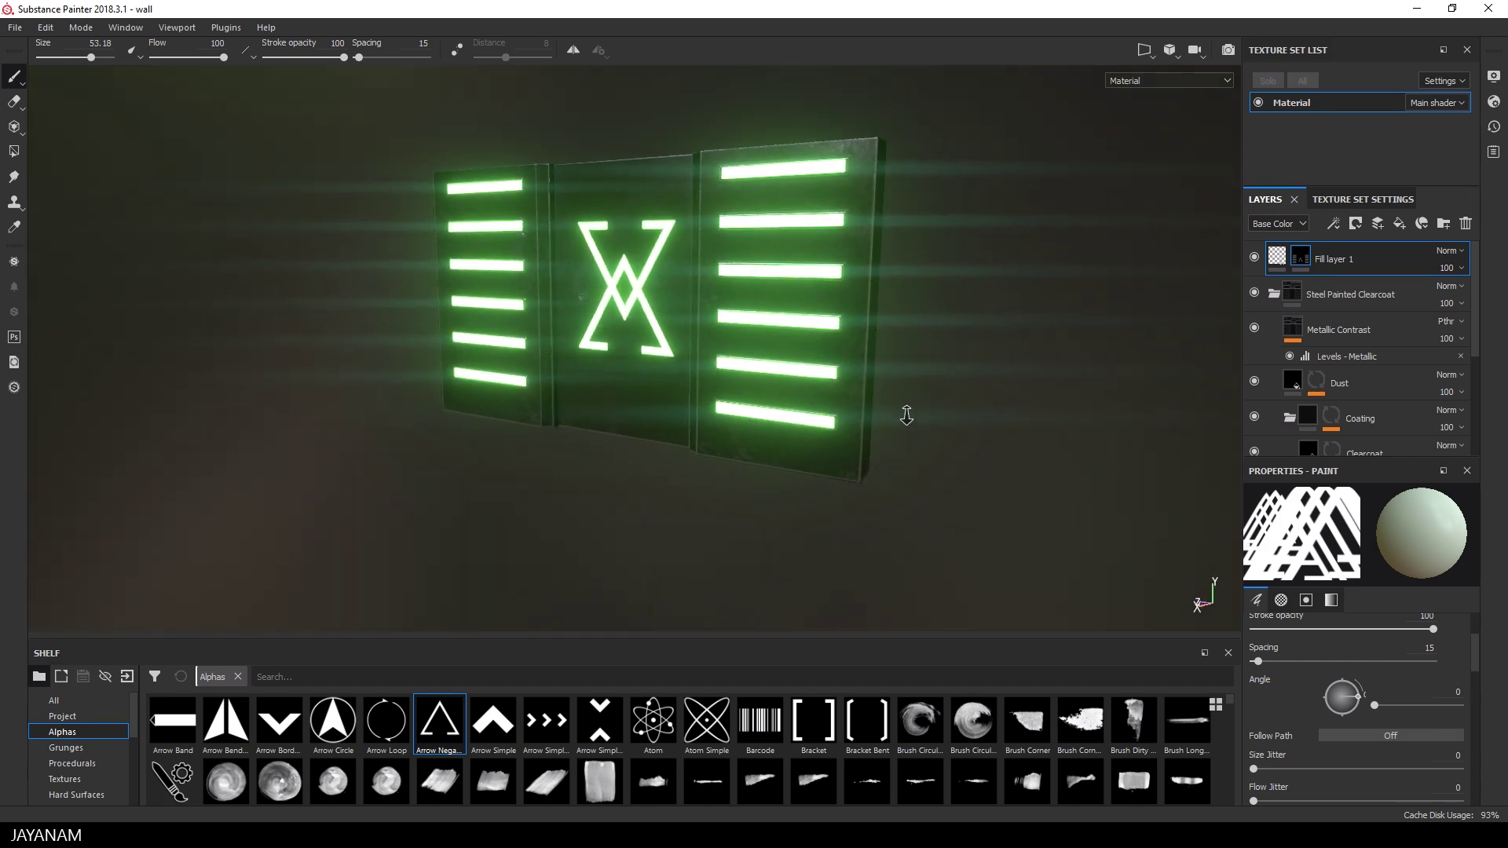
{"action": "left_click_drag", "start_coordinate": [901, 414], "coordinate": [437, 445], "text": "alt"}
{"action": "left_click_drag", "start_coordinate": [768, 437], "coordinate": [771, 437], "text": "alt"}
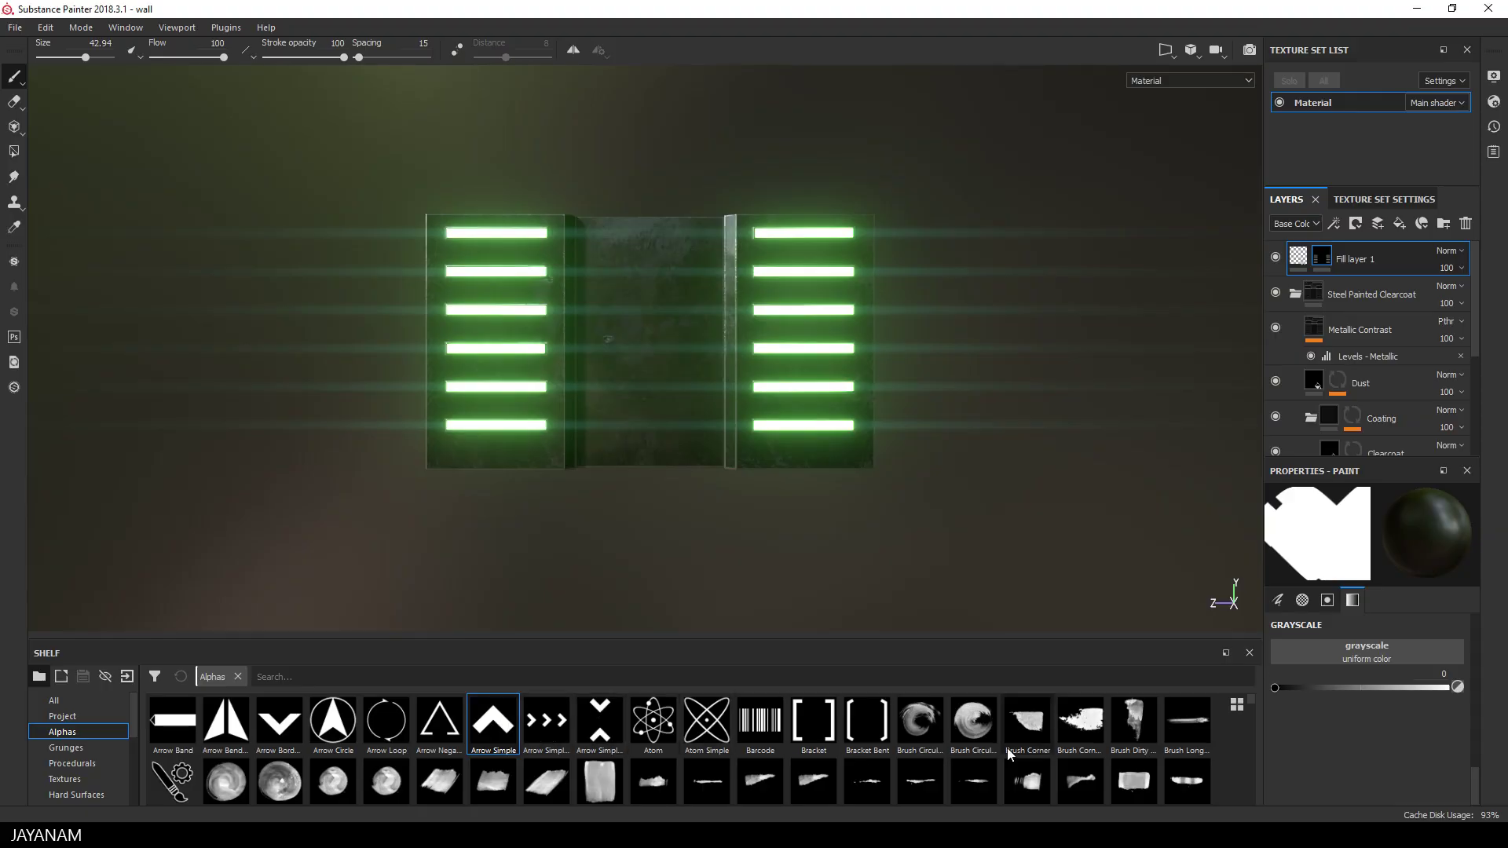
Stamp a white chevron near the top, then stamp black over it for a thin outline
{"action": "mouse_move", "coordinate": [1275, 688]}
{"action": "left_mouse_down"}
{"action": "mouse_move", "coordinate": [1418, 688]}
{"action": "mouse_move", "coordinate": [1480, 706]}
{"action": "left_mouse_up"}
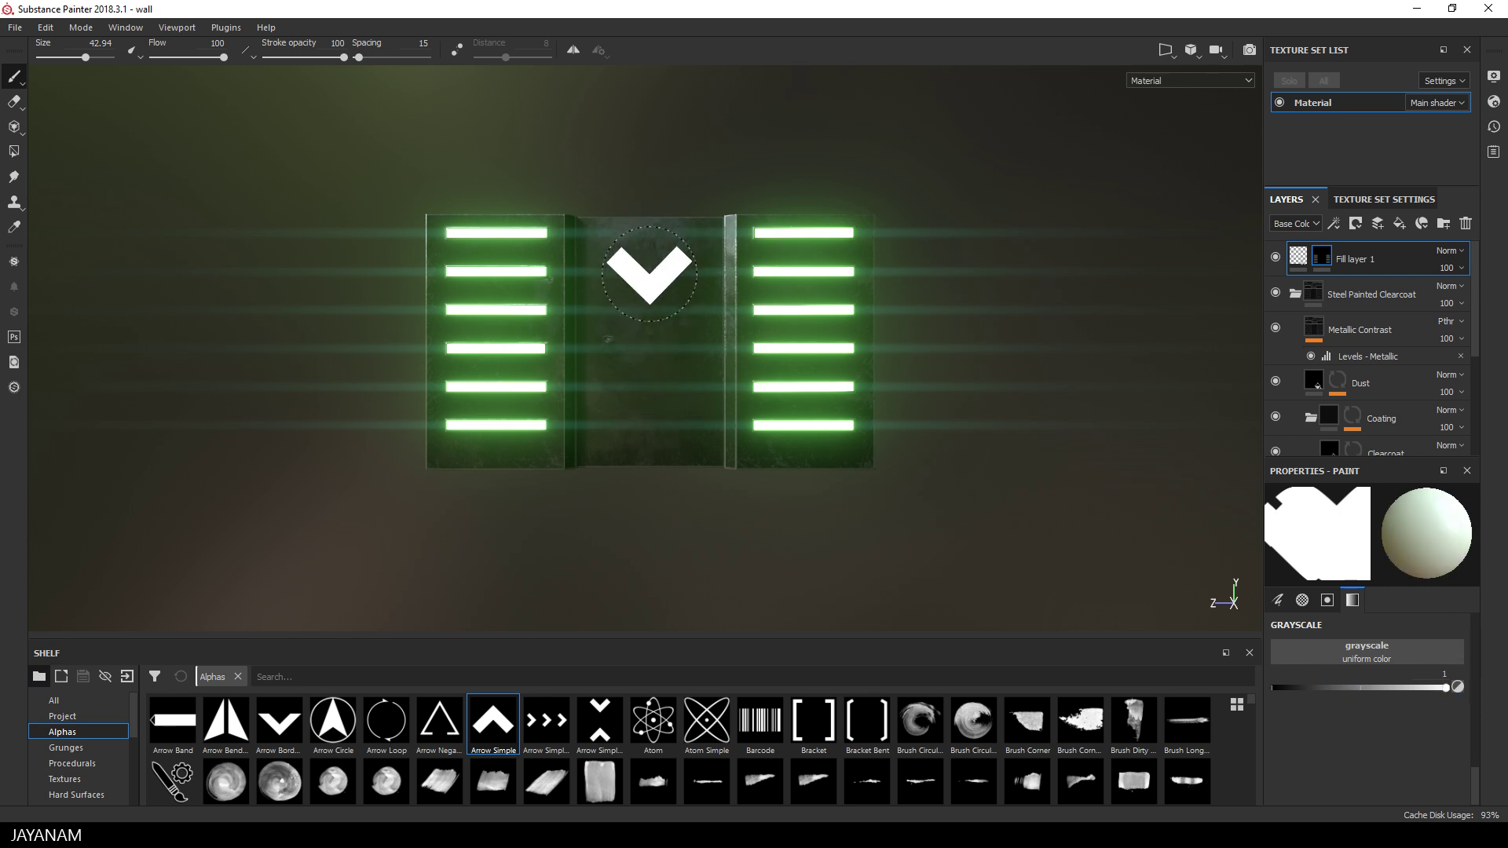
{"action": "left_click", "coordinate": [650, 274]}
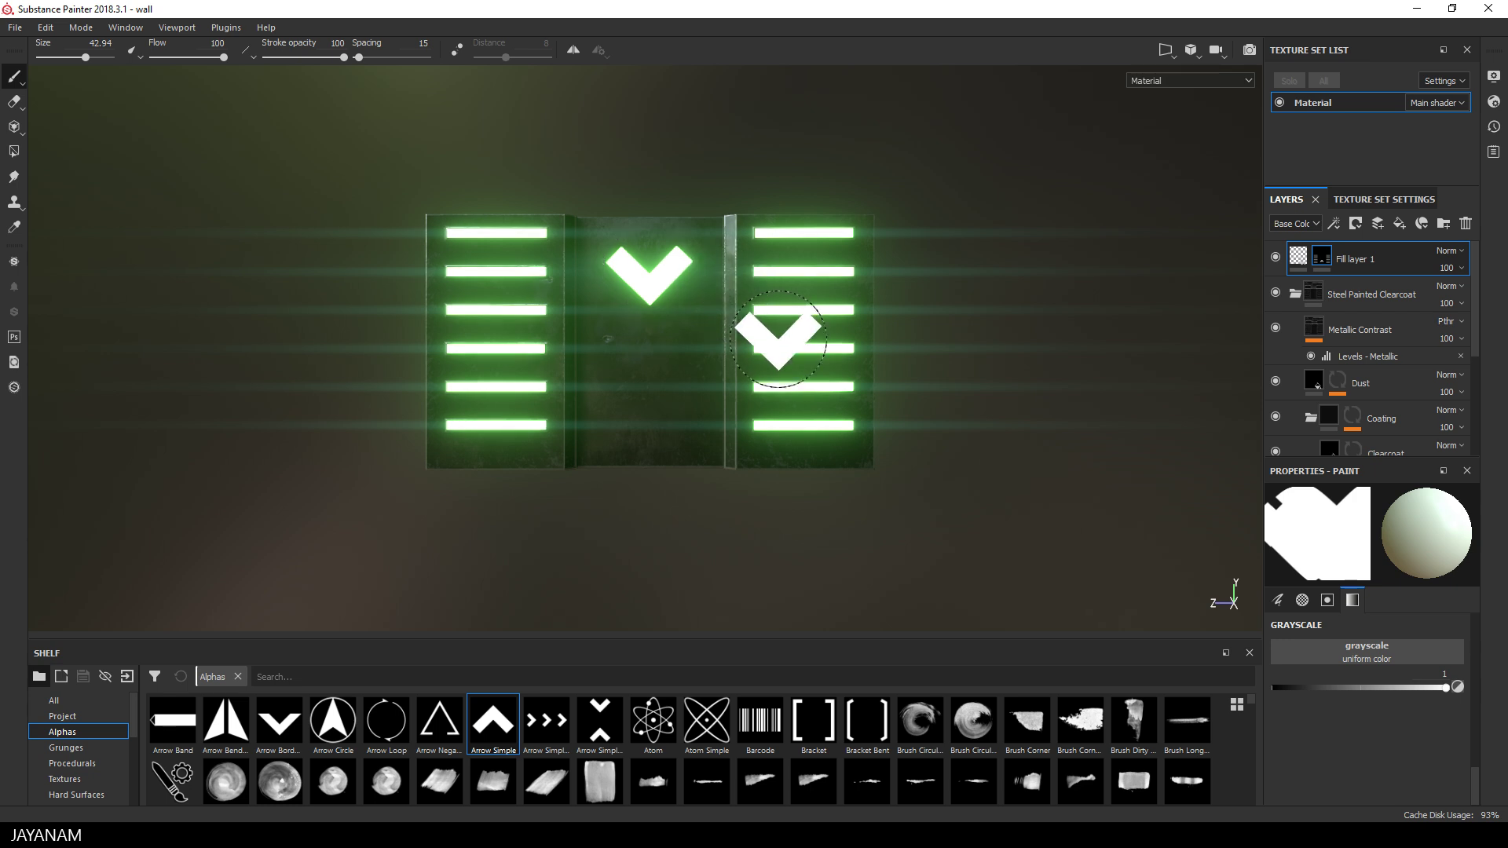
{"action": "left_click_drag", "start_coordinate": [1372, 689], "coordinate": [1237, 682]}
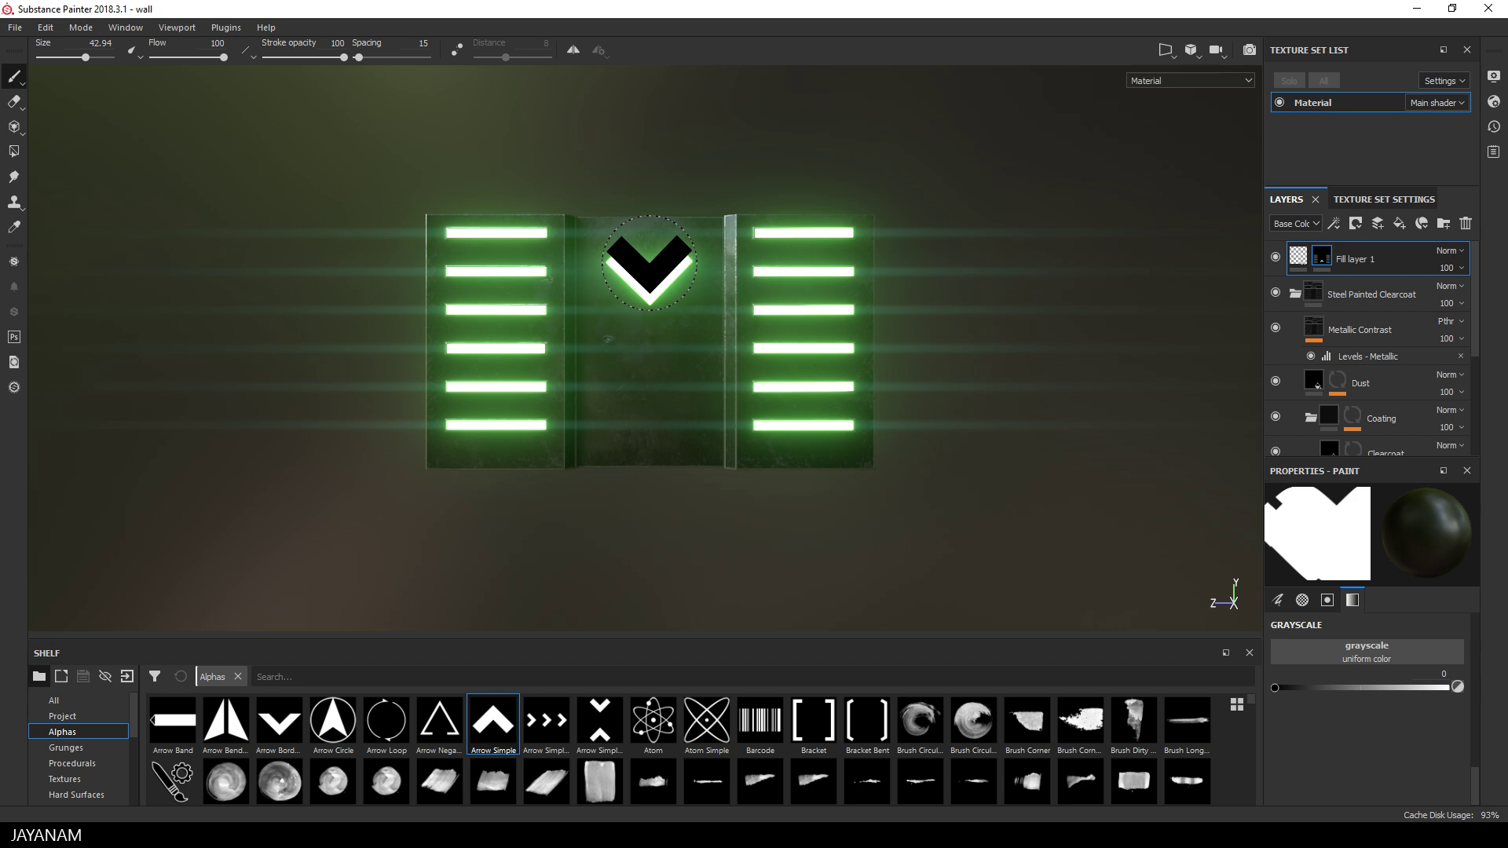
{"action": "left_click", "coordinate": [649, 262]}
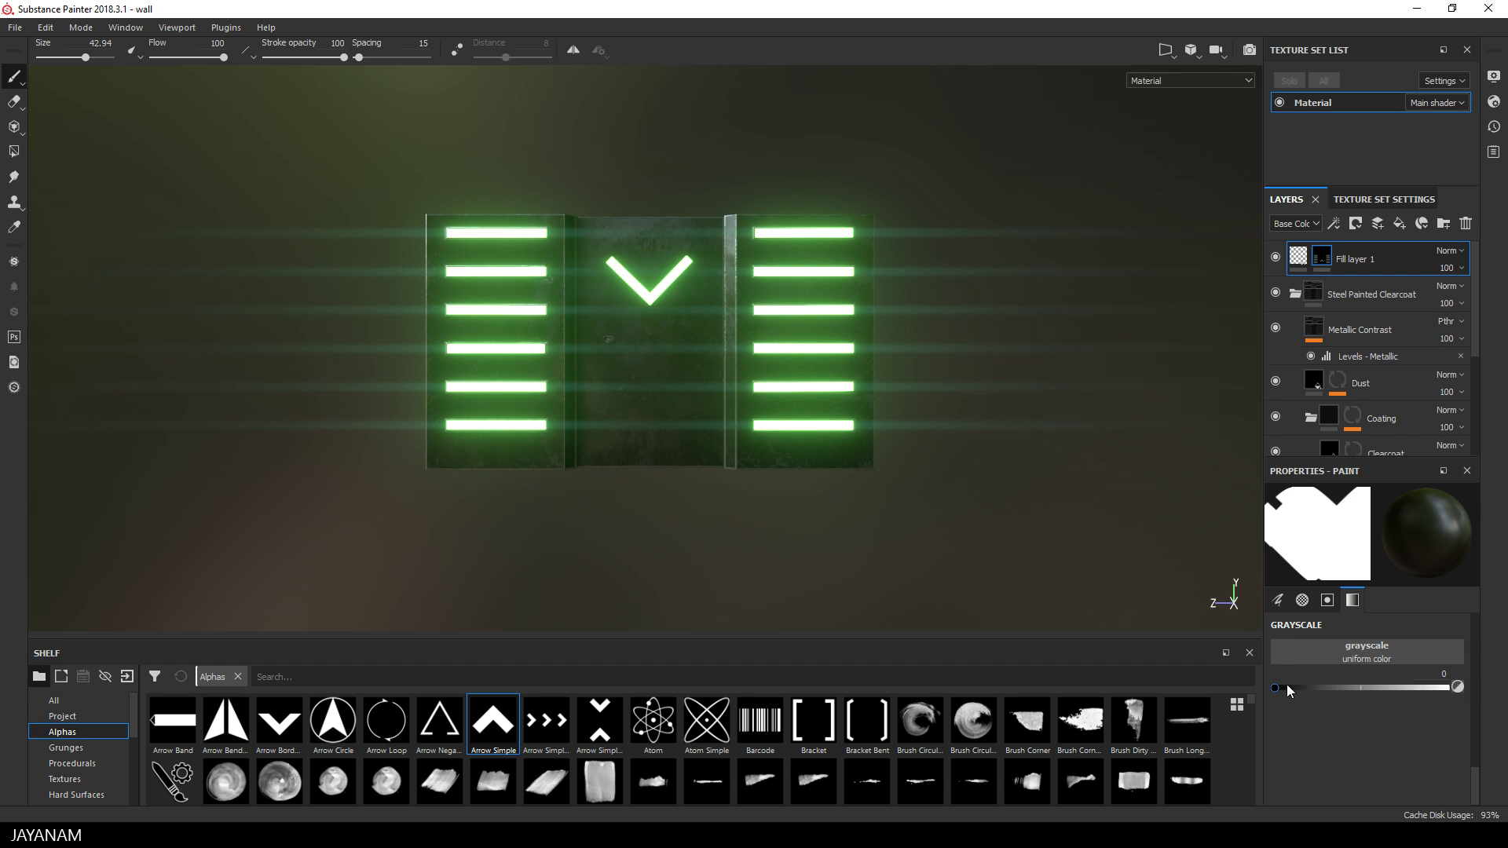
Set grayscale to 1 and stamp an upward-rotated glowing chevron below the V
{"action": "left_click_drag", "start_coordinate": [1275, 689], "coordinate": [1447, 688]}
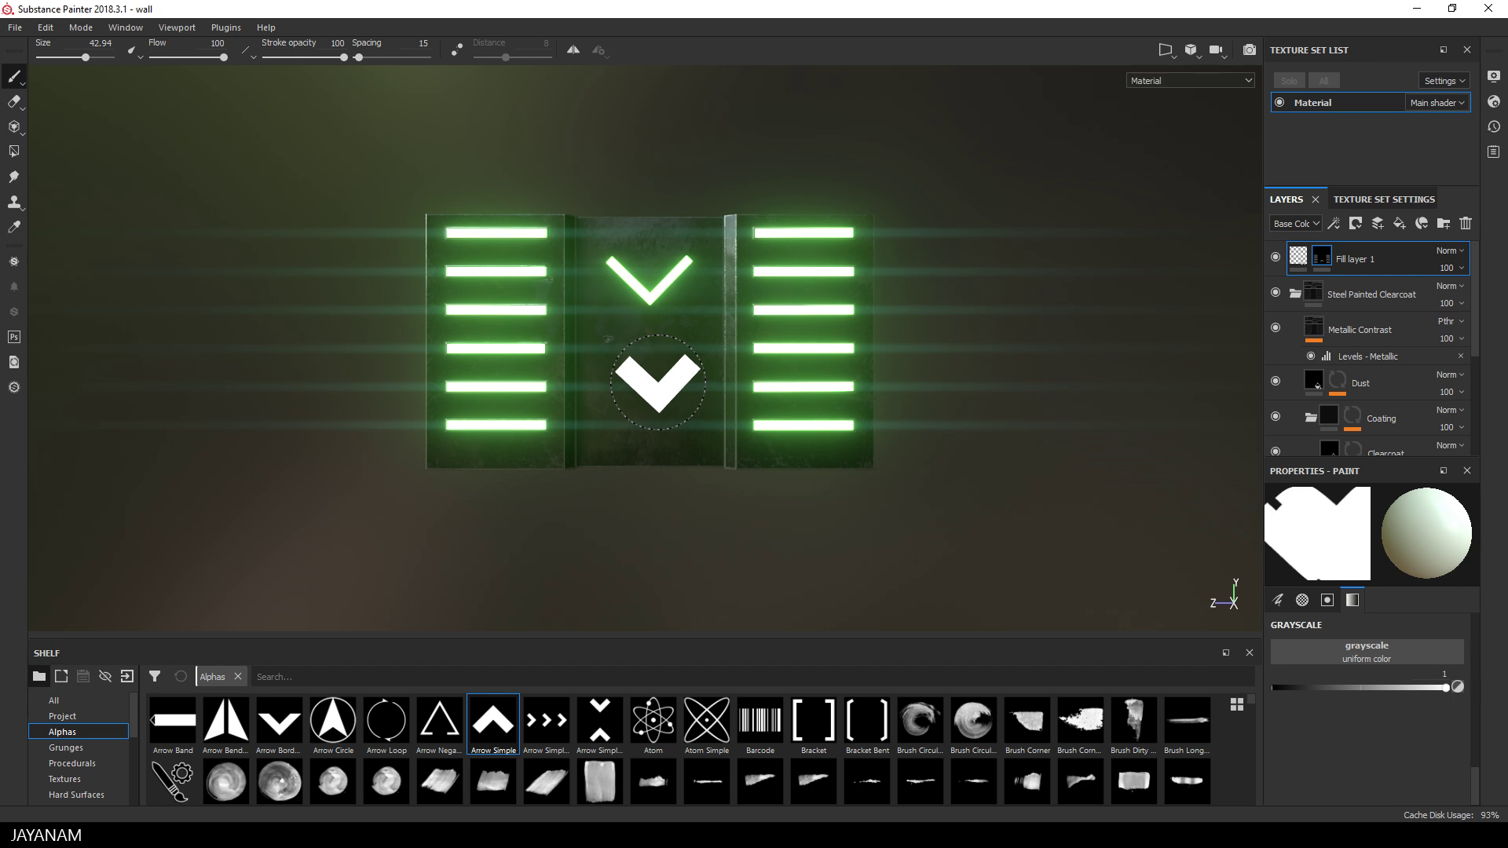
{"action": "left_click_drag", "start_coordinate": [658, 384], "coordinate": [651, 386], "text": "ctrl"}
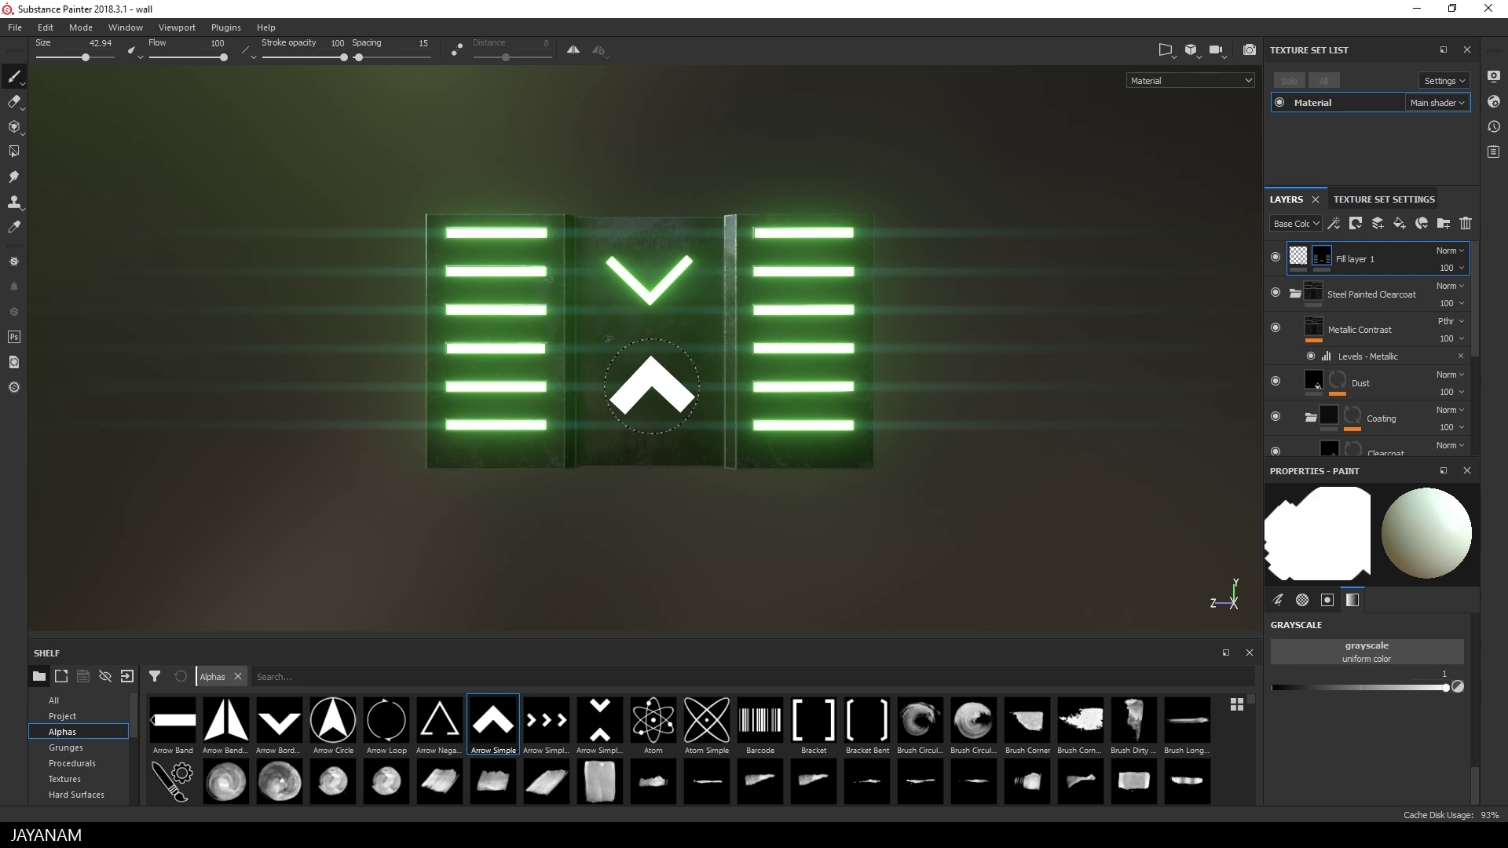
{"action": "left_click", "coordinate": [651, 387]}
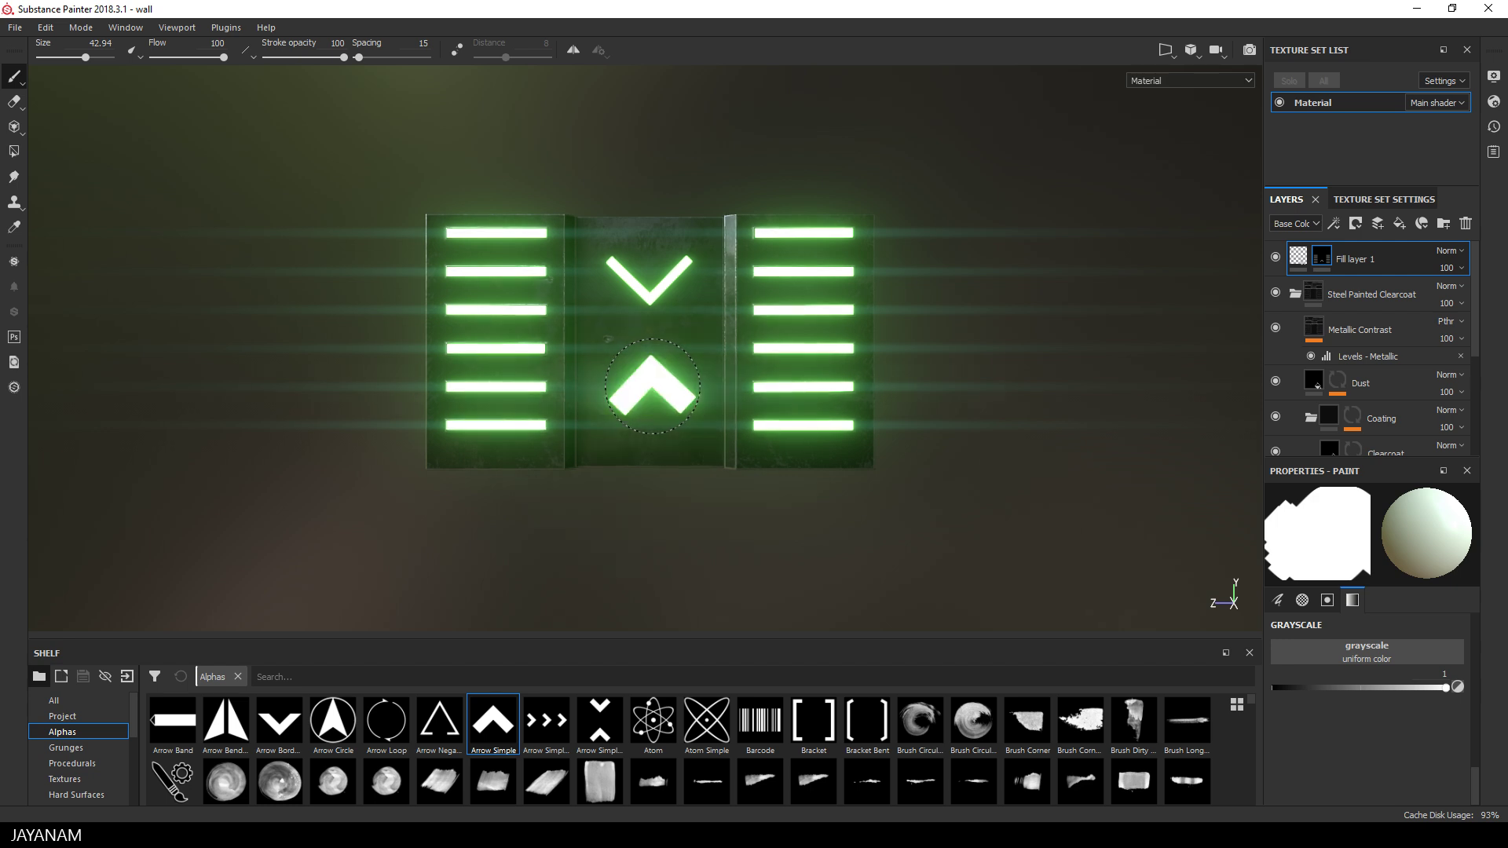
With grayscale 0, stamp rotated black chevrons to cut it into two diagonal strokes
{"action": "left_click_drag", "start_coordinate": [1445, 690], "coordinate": [1274, 688]}
{"action": "left_click", "coordinate": [652, 397]}
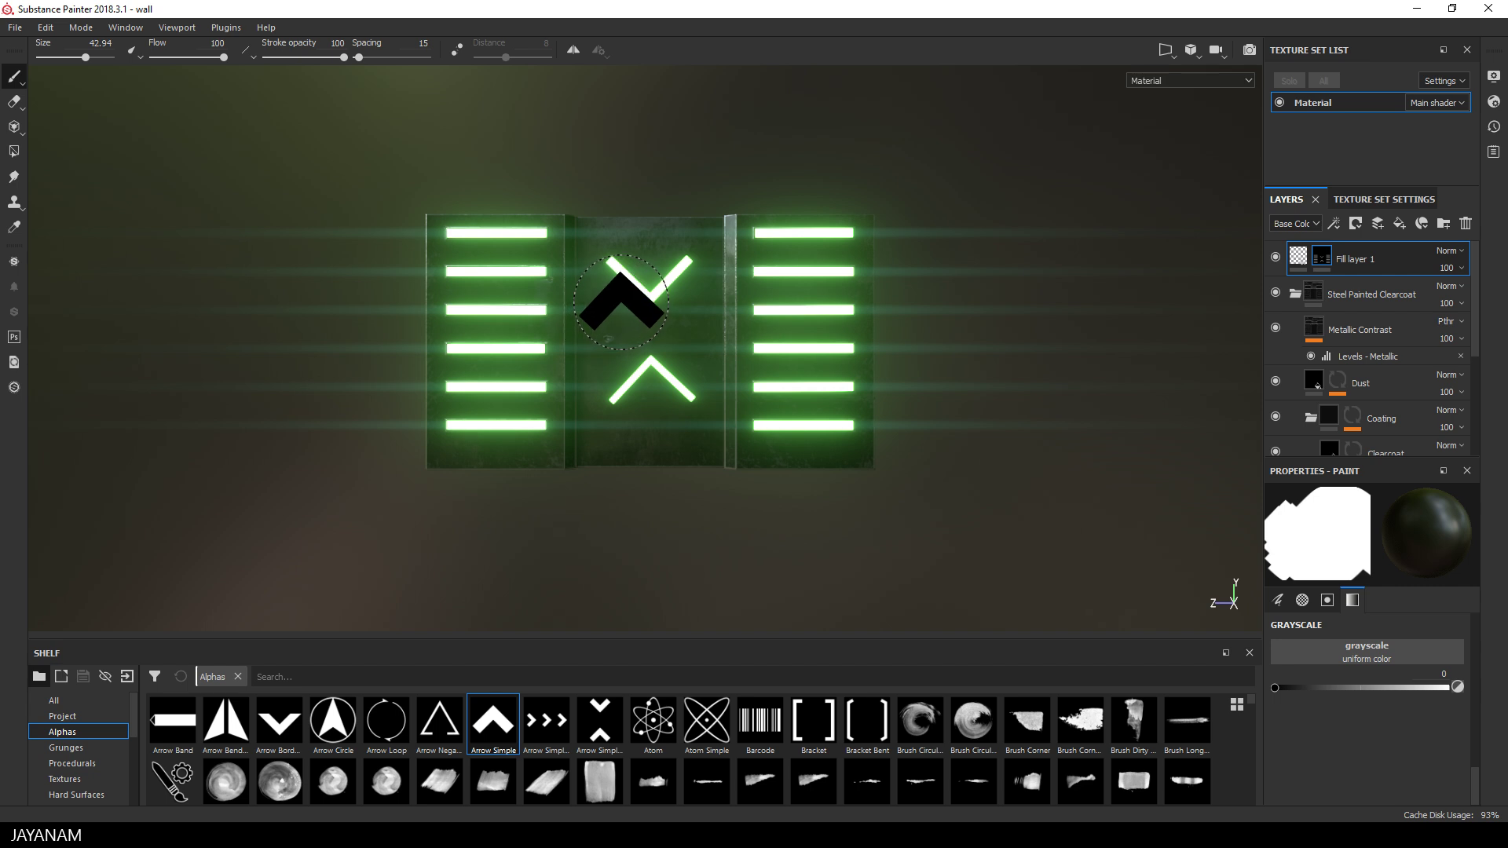
{"action": "mouse_move", "coordinate": [615, 303]}
{"action": "left_mouse_down", "text": "ctrl"}
{"action": "mouse_move", "coordinate": [605, 369]}
{"action": "mouse_move", "coordinate": [649, 393]}
{"action": "mouse_move", "coordinate": [621, 396]}
{"action": "left_mouse_up", "text": "ctrl"}
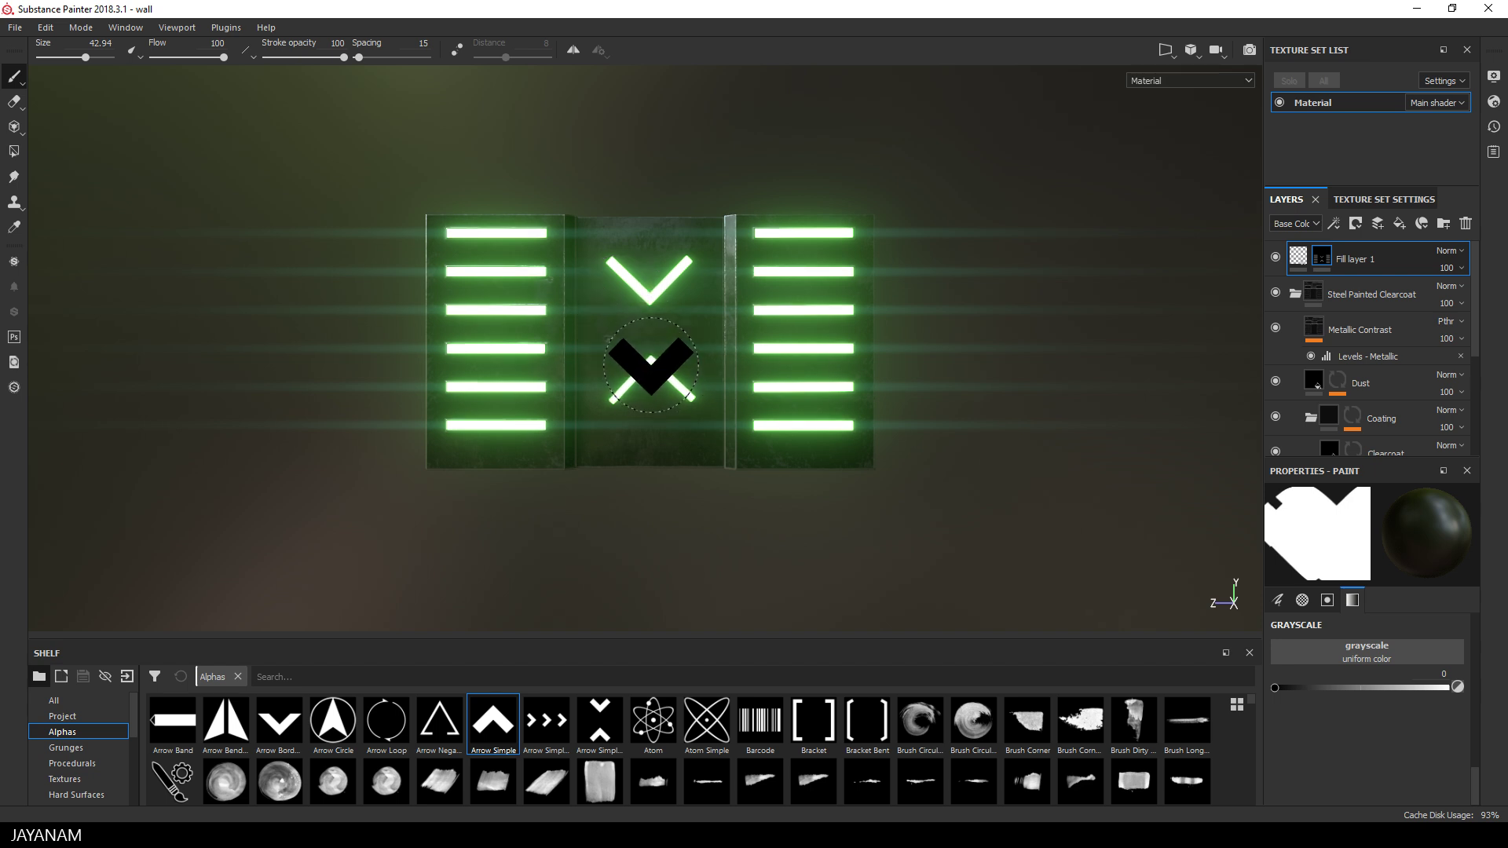
{"action": "mouse_move", "coordinate": [1034, 340]}
{"action": "left_mouse_down", "text": "alt"}
{"action": "mouse_move", "coordinate": [909, 358]}
{"action": "mouse_move", "coordinate": [1030, 340]}
{"action": "left_mouse_up", "text": "alt"}
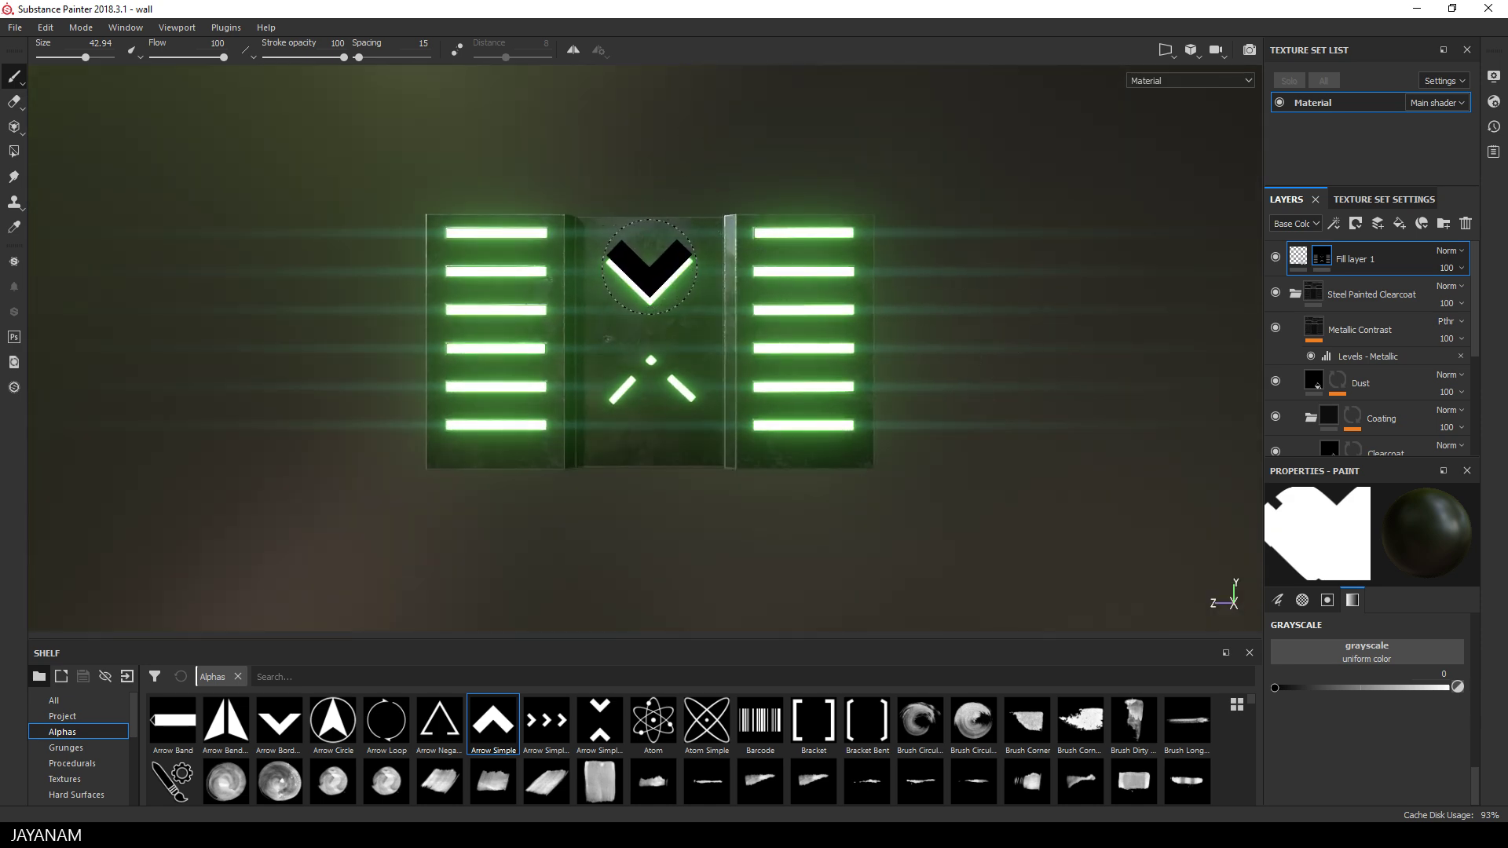
{"action": "left_click_drag", "start_coordinate": [992, 275], "coordinate": [790, 318], "text": "alt"}
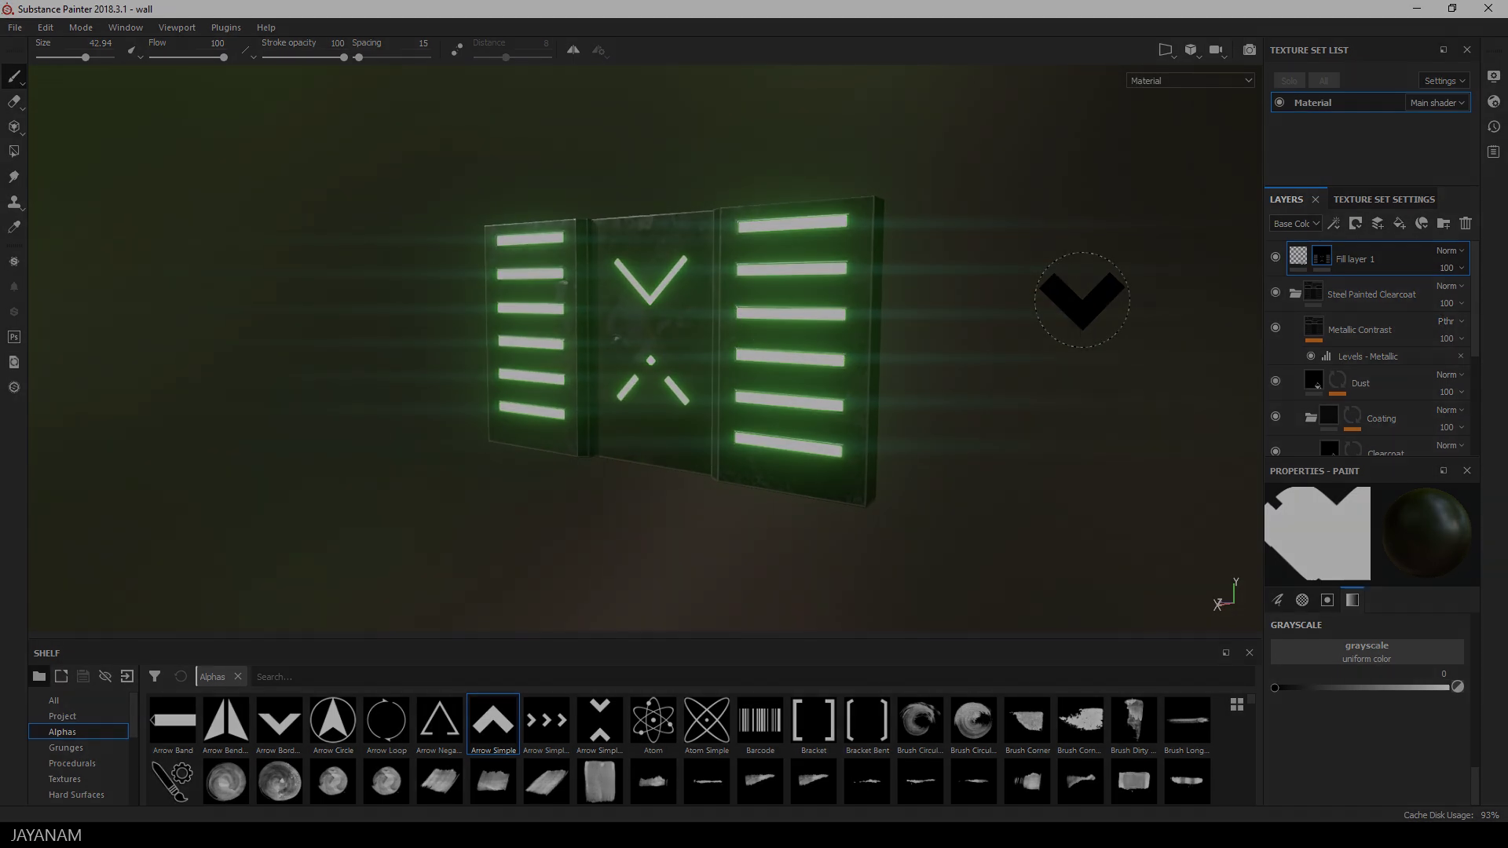